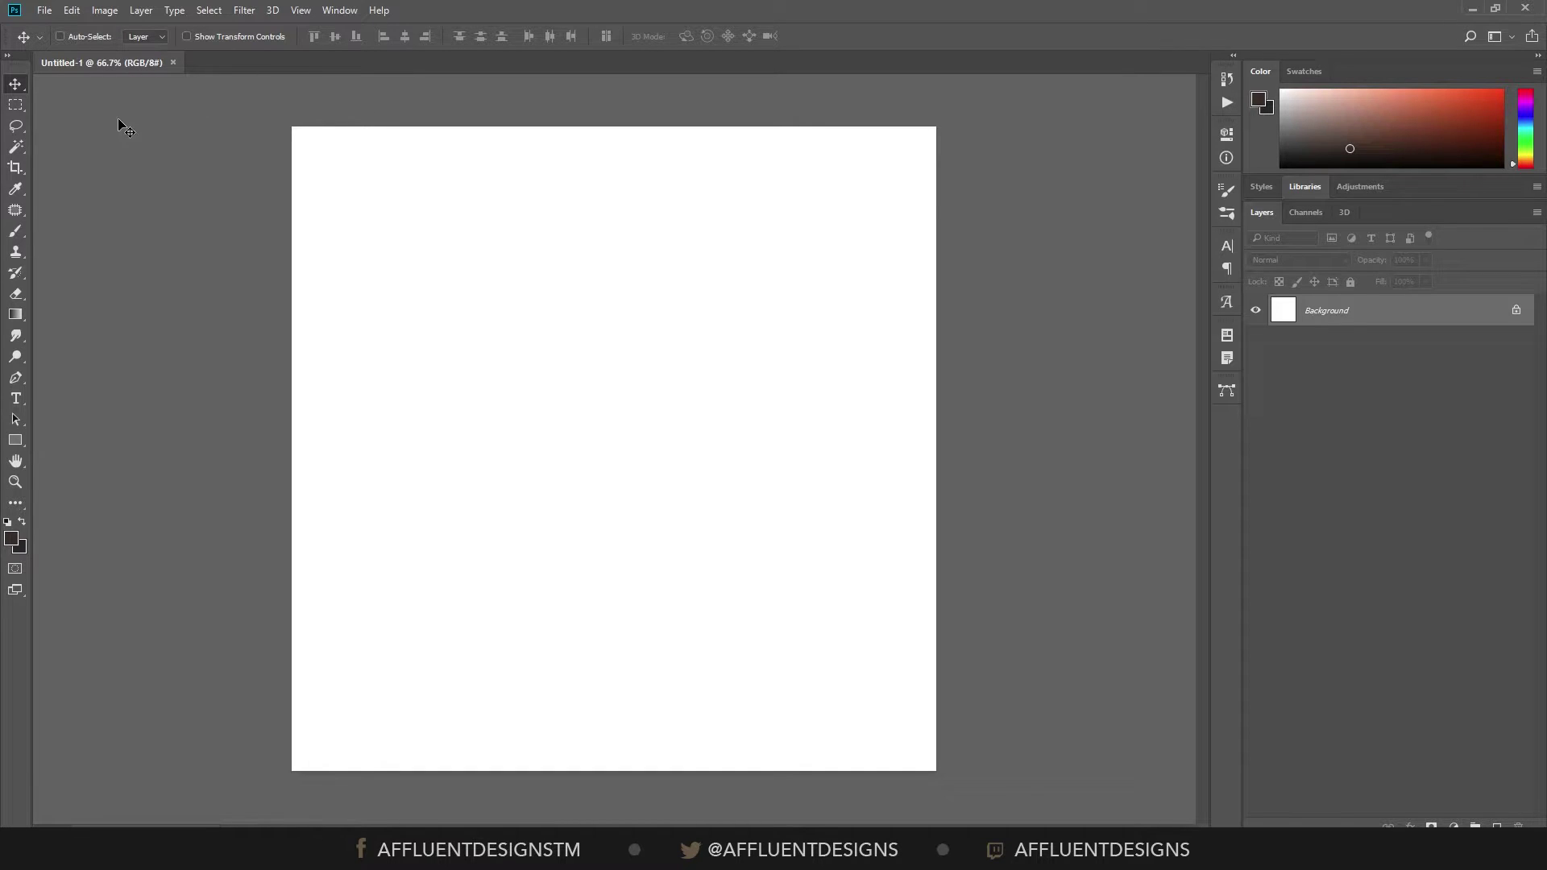
Step: Resize the canvas width and height from 4 to 4.25 inches in Canvas Size
left_click(105, 10)
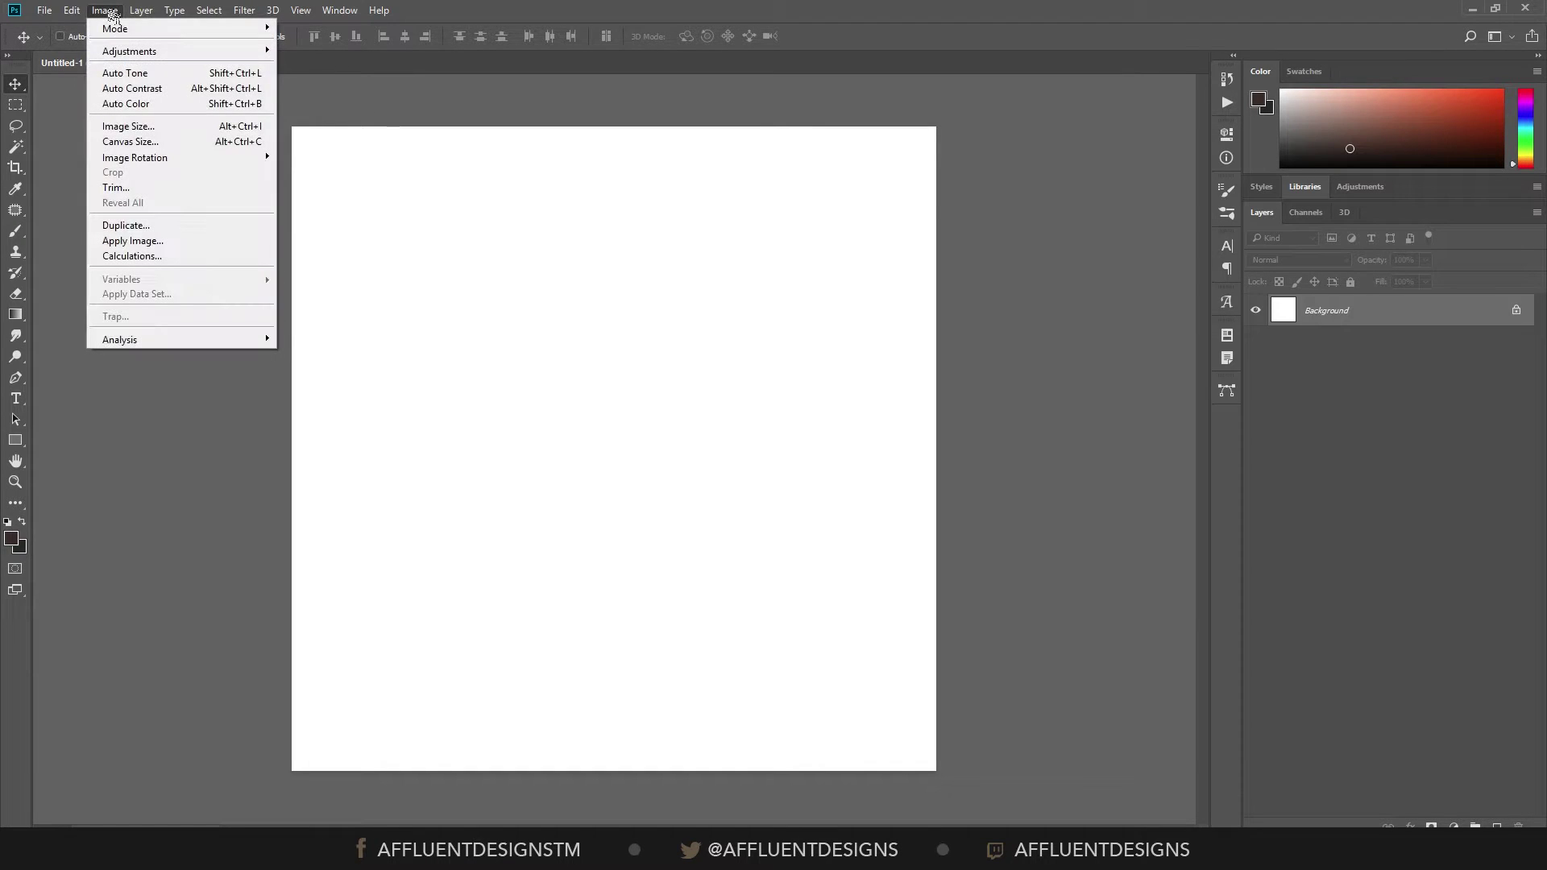
left_click(147, 145)
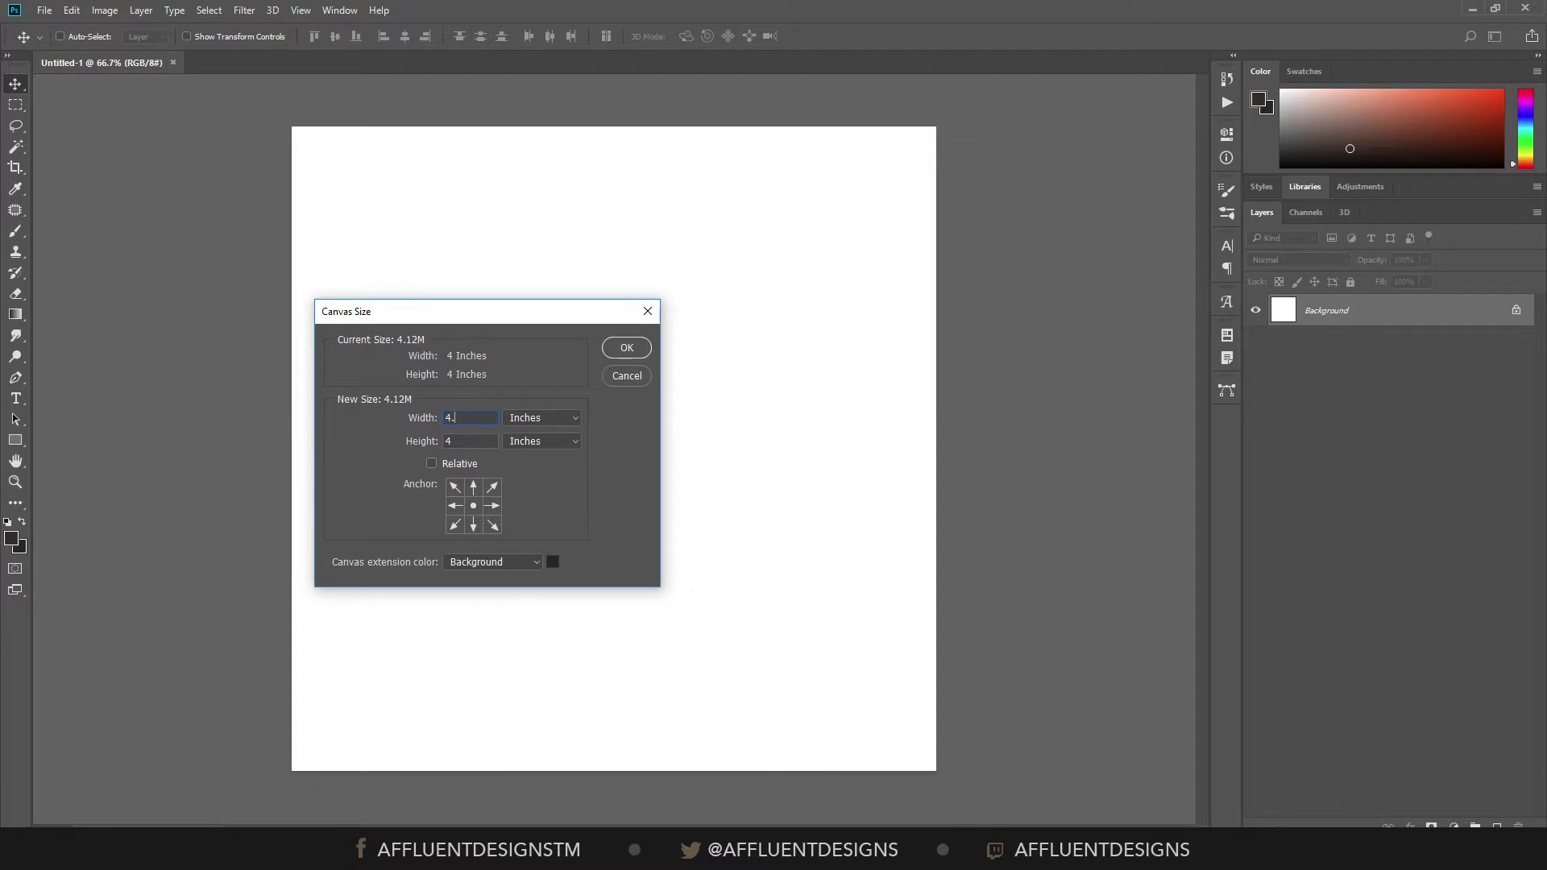
type("25")
left_click(477, 440)
type(".25")
key("Return")
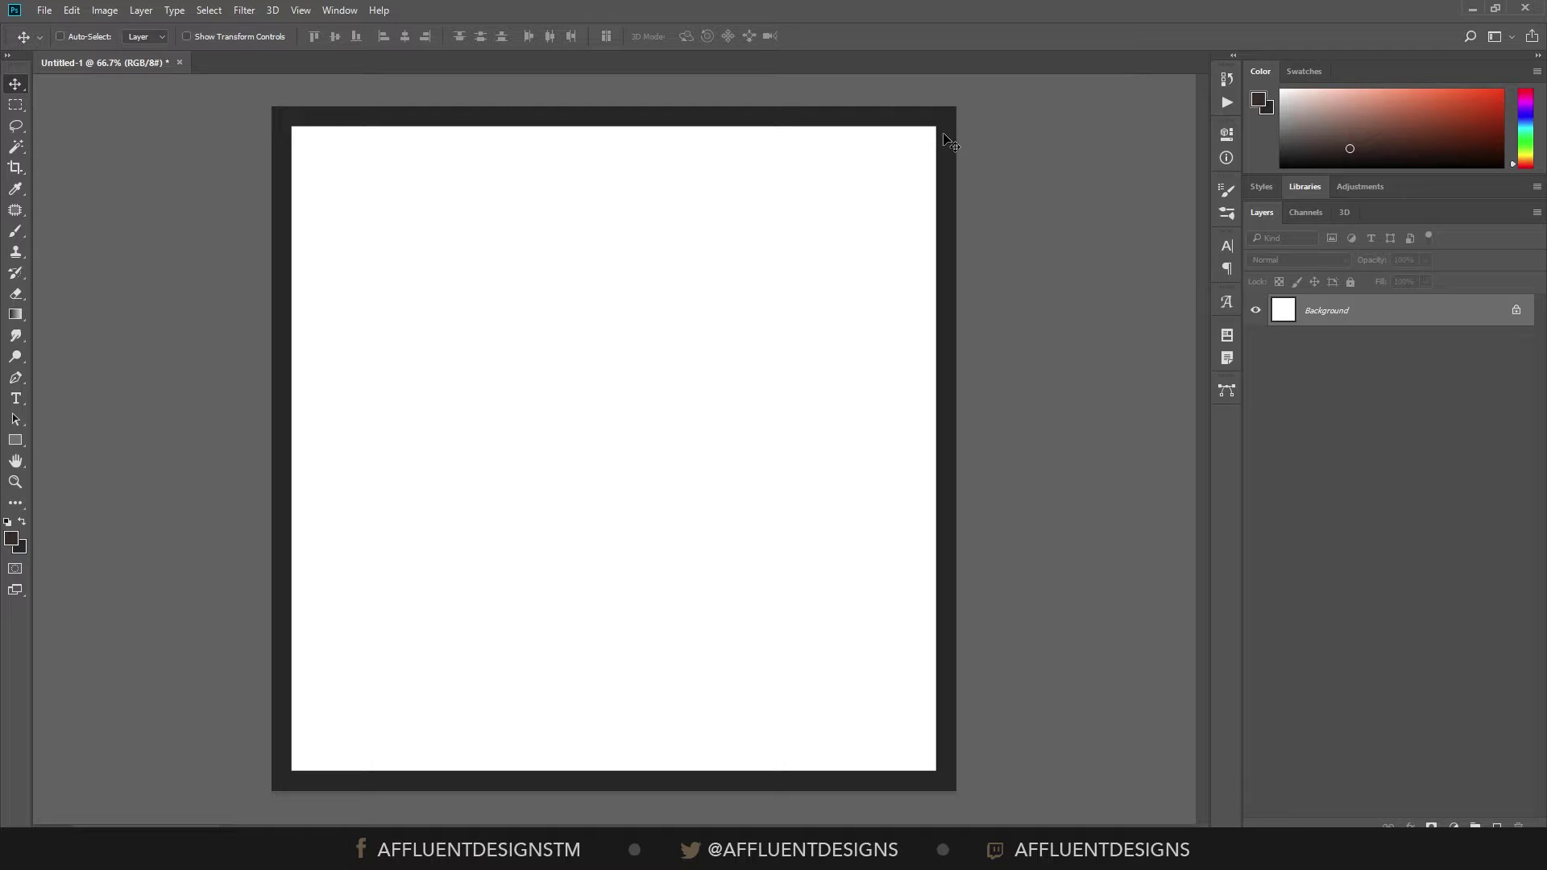
Step: Select the dark border with the Magic Wand and fill it with workspace grey on a new layer
left_click(17, 150)
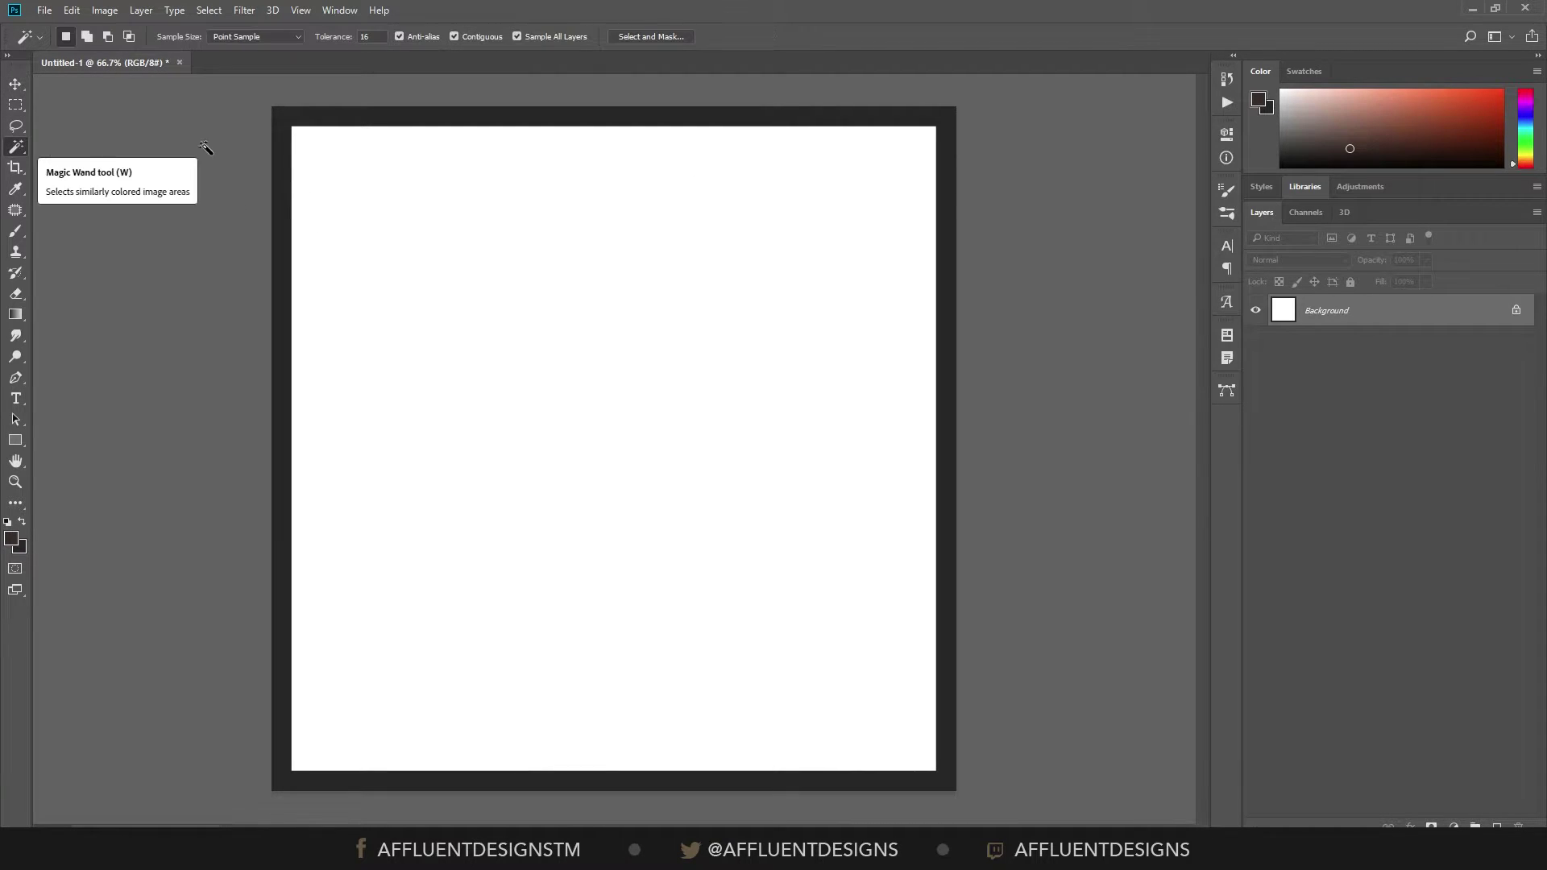
left_click(282, 121)
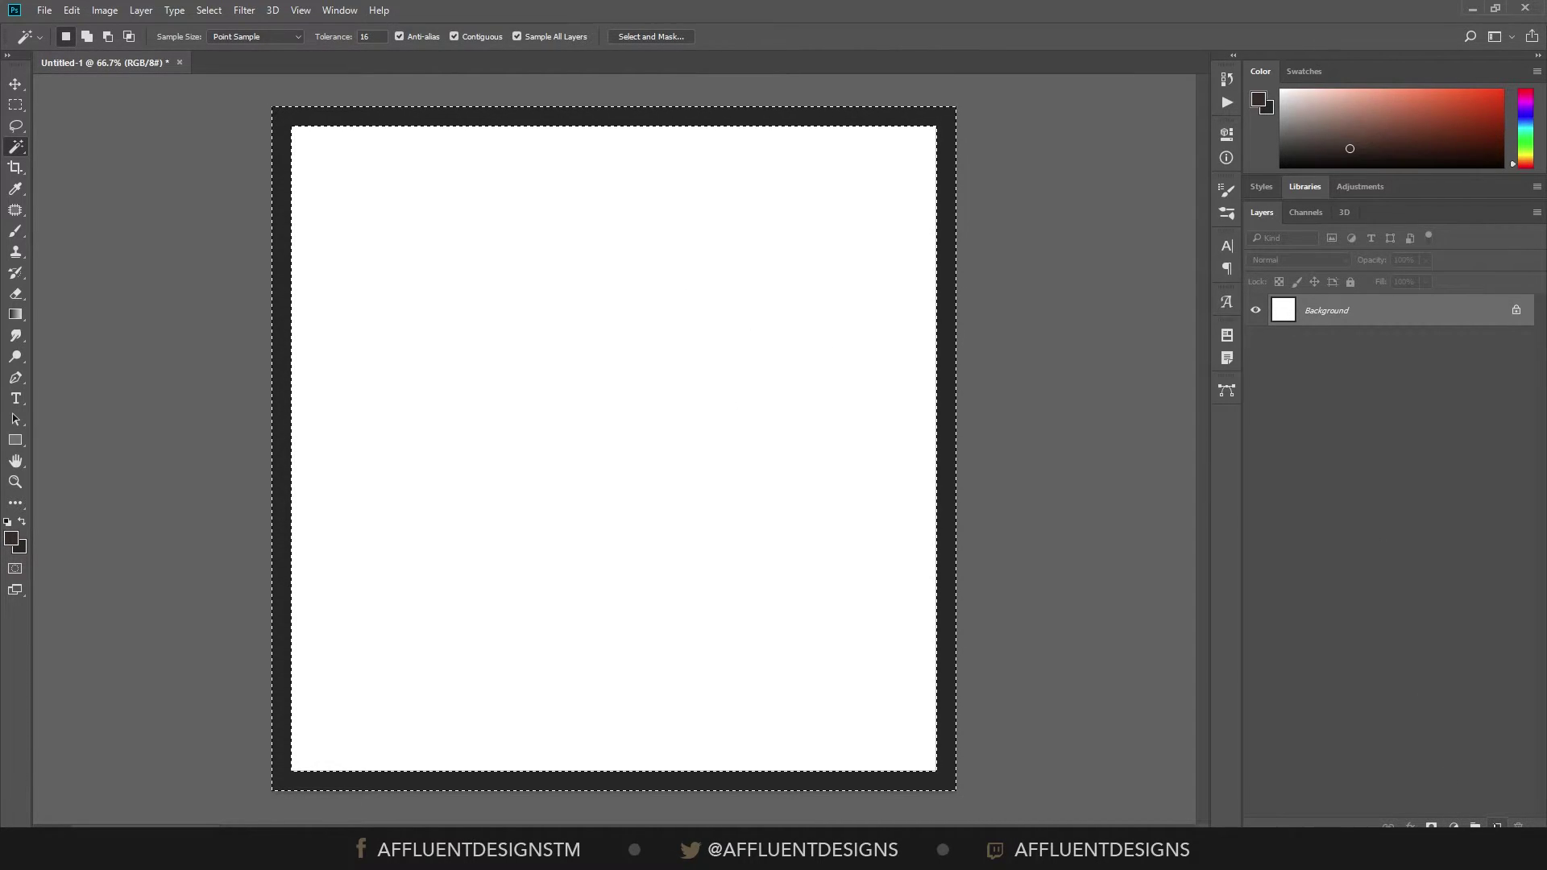
left_click(1496, 826)
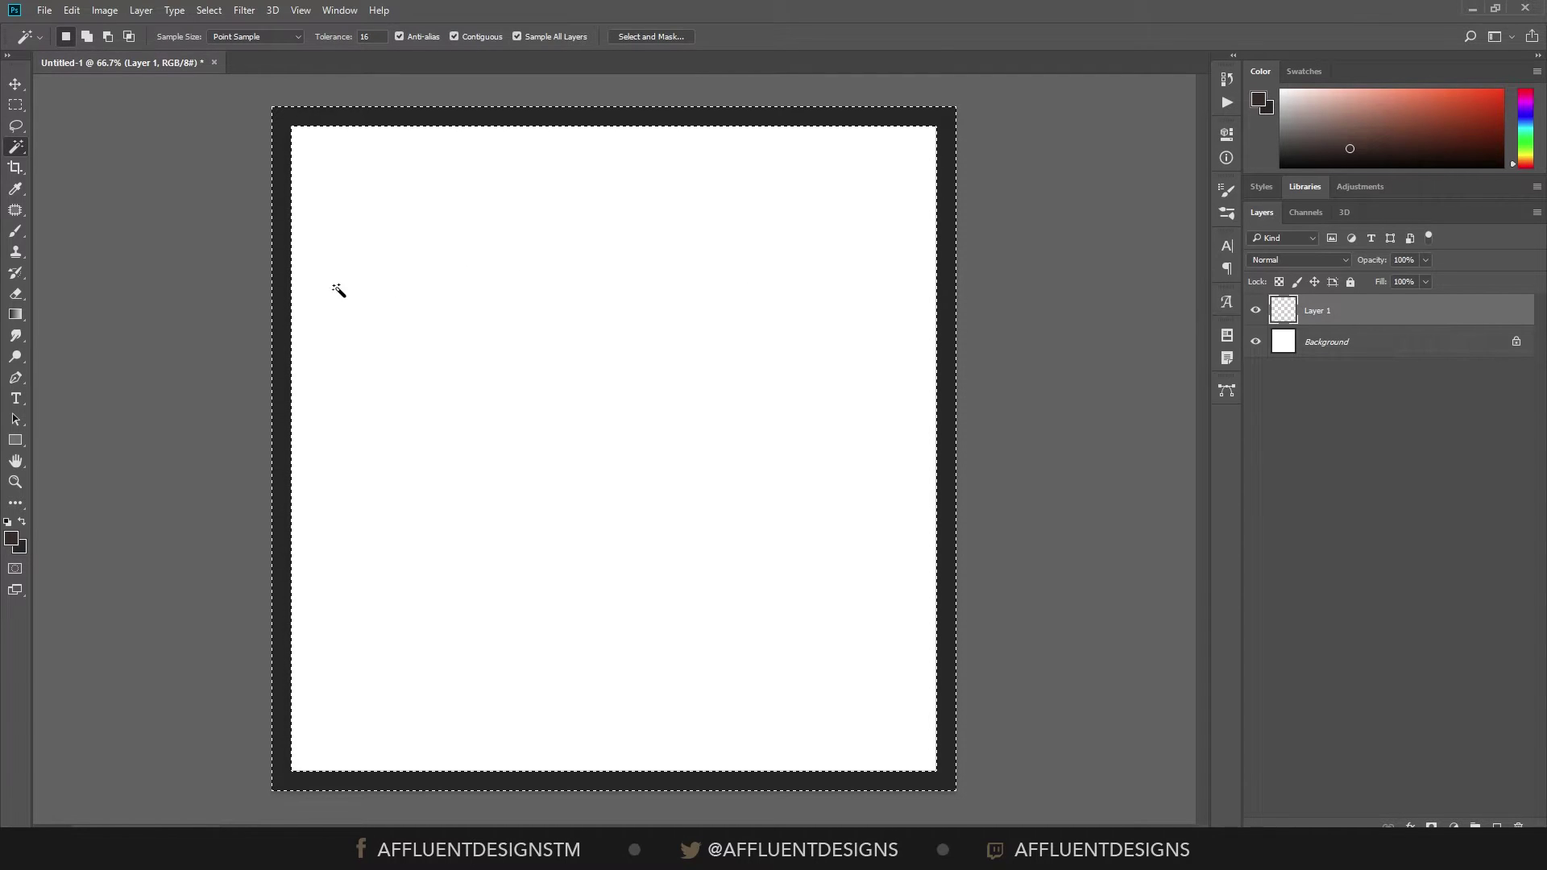
key("b")
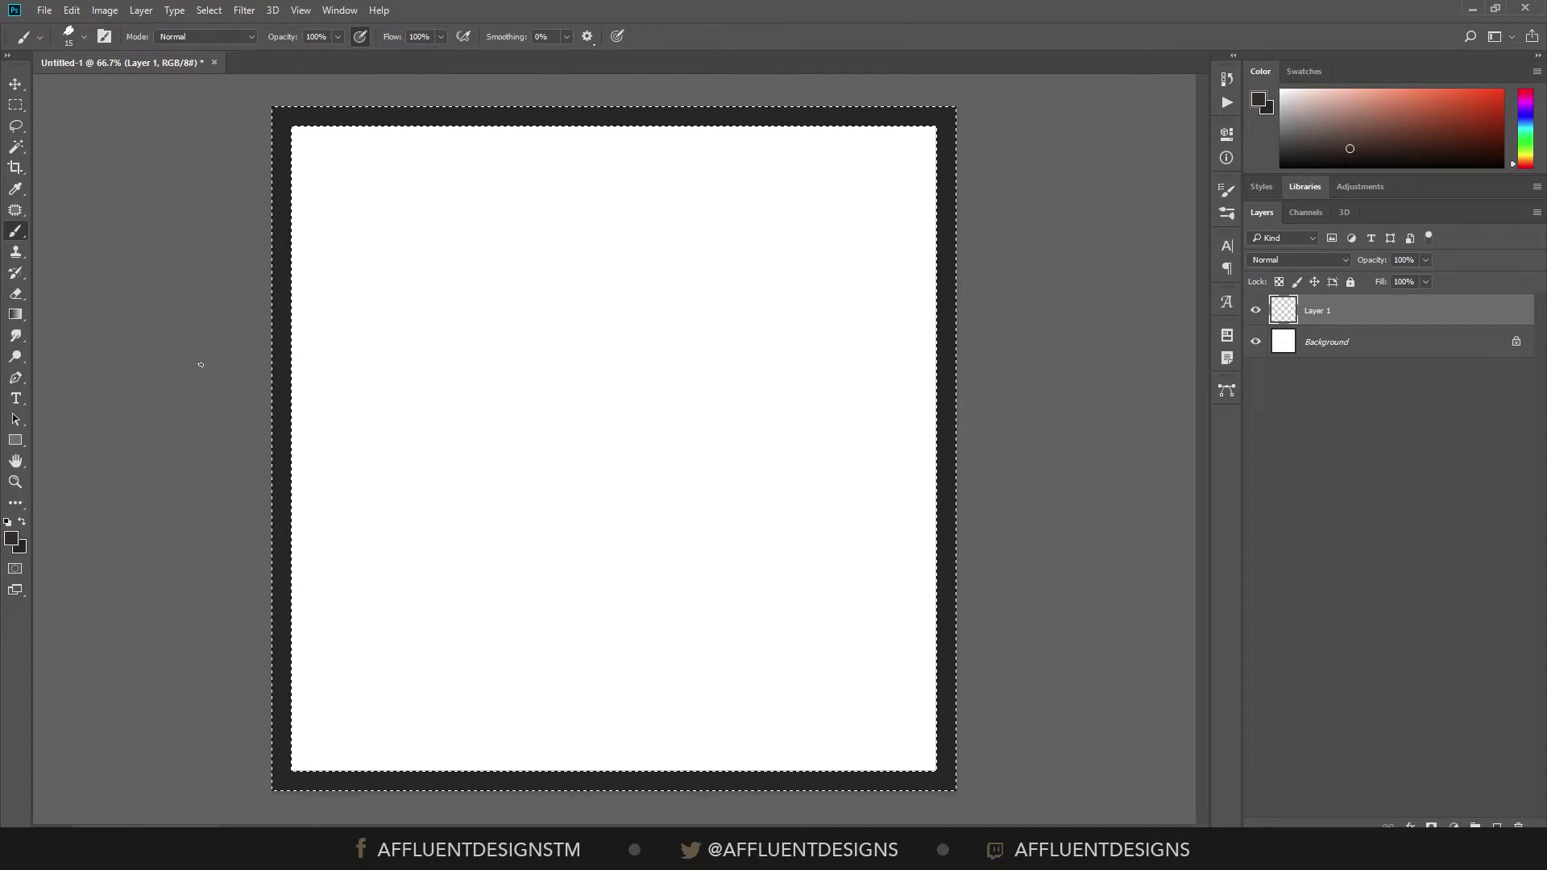
left_click(181, 215, "alt")
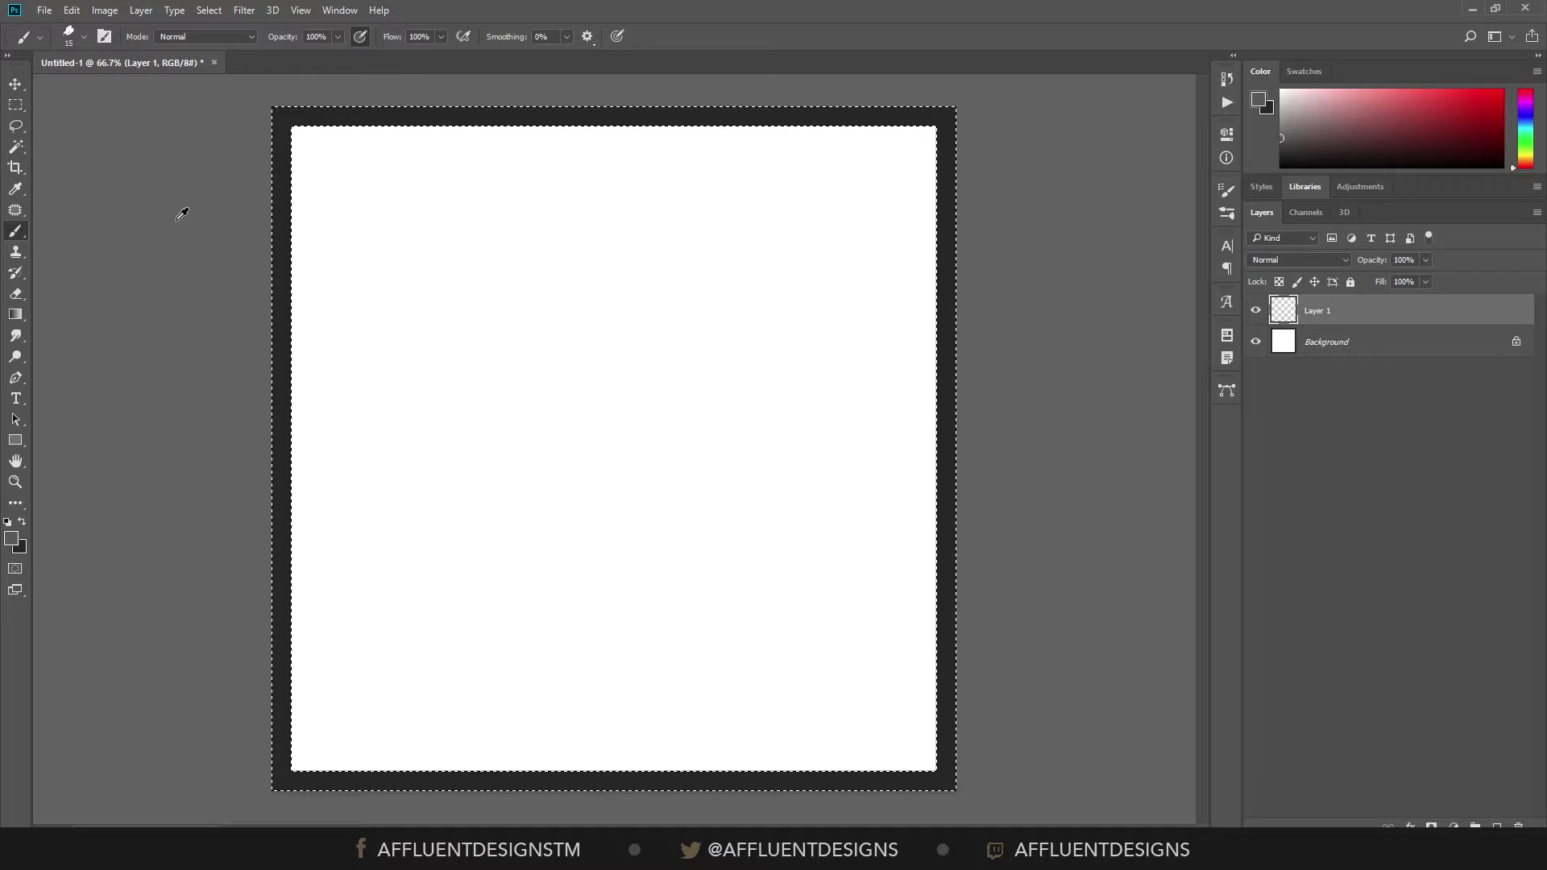
key("alt+BackSpace")
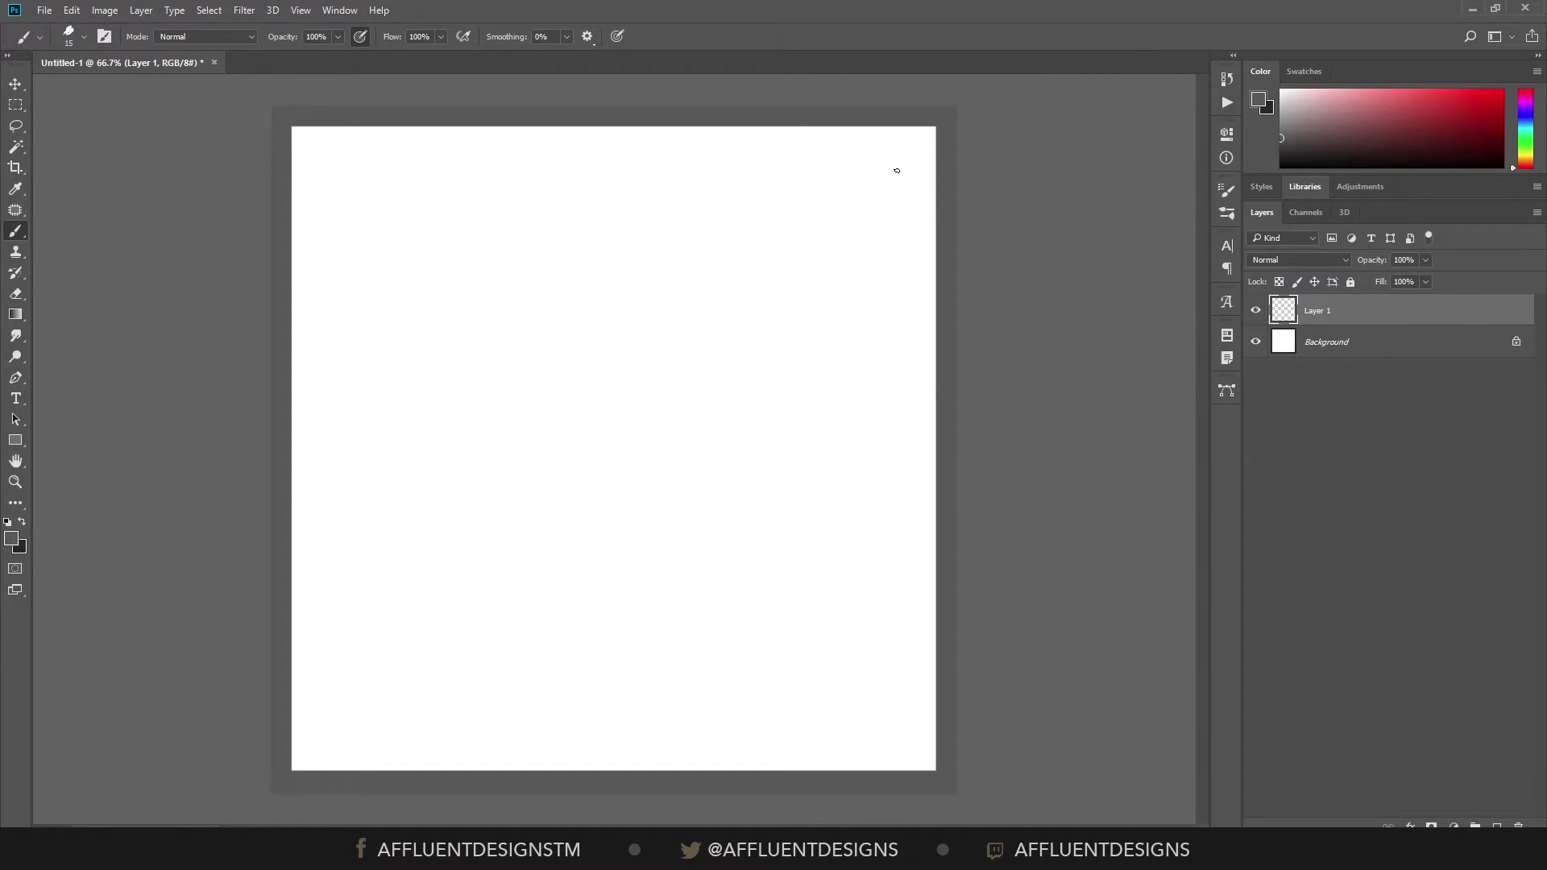
Step: Rename the grey layer 'Bleed', lock it, and select the Background layer
left_click(1255, 313)
left_click(1256, 311)
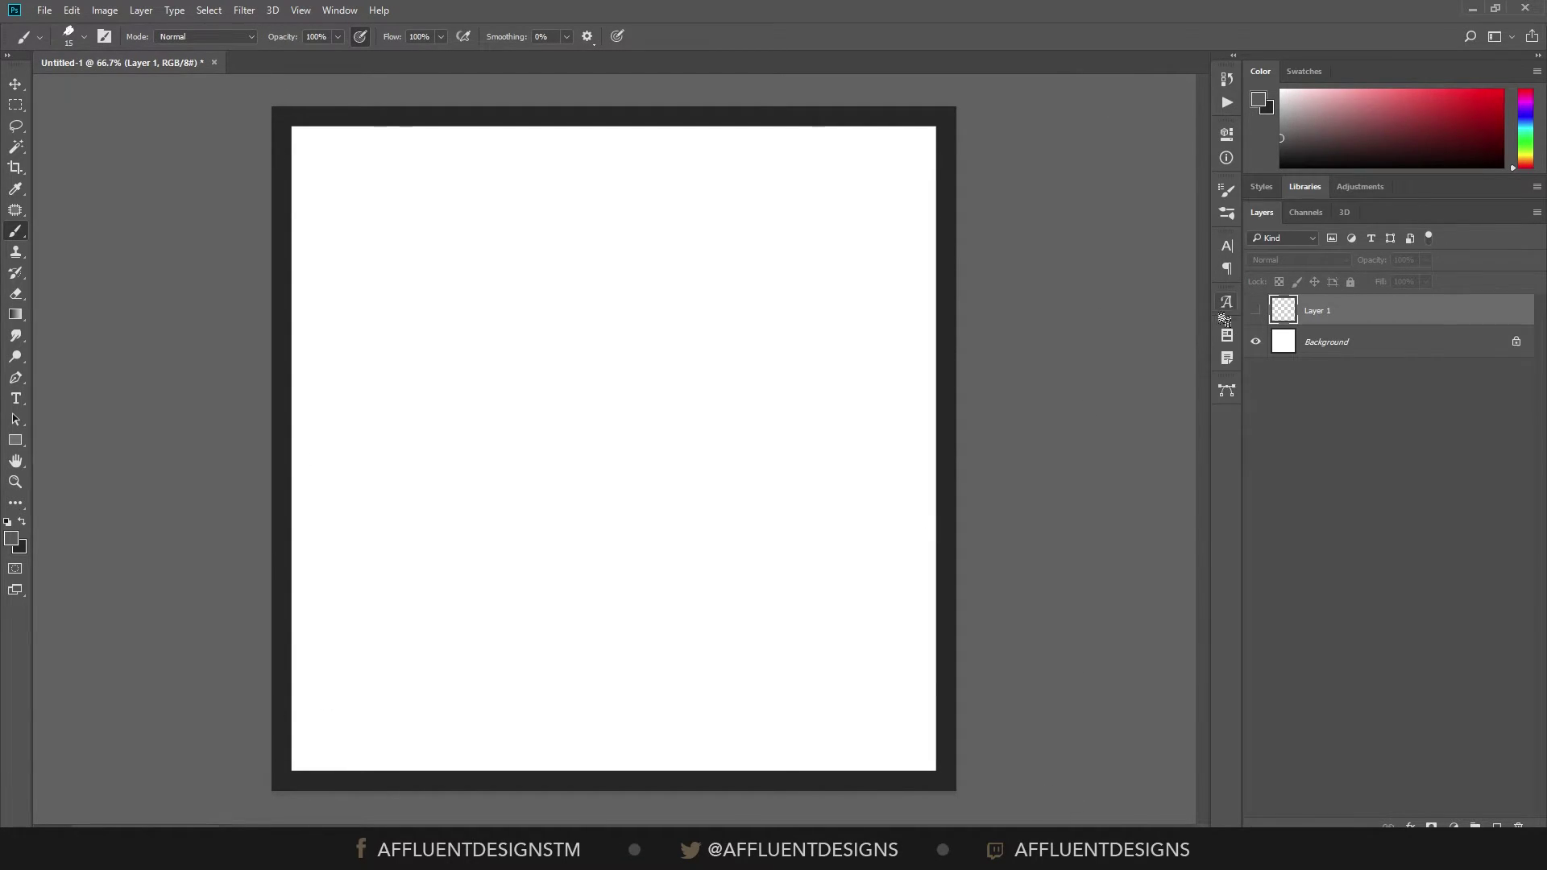
left_click(1255, 311)
double_click(1317, 311)
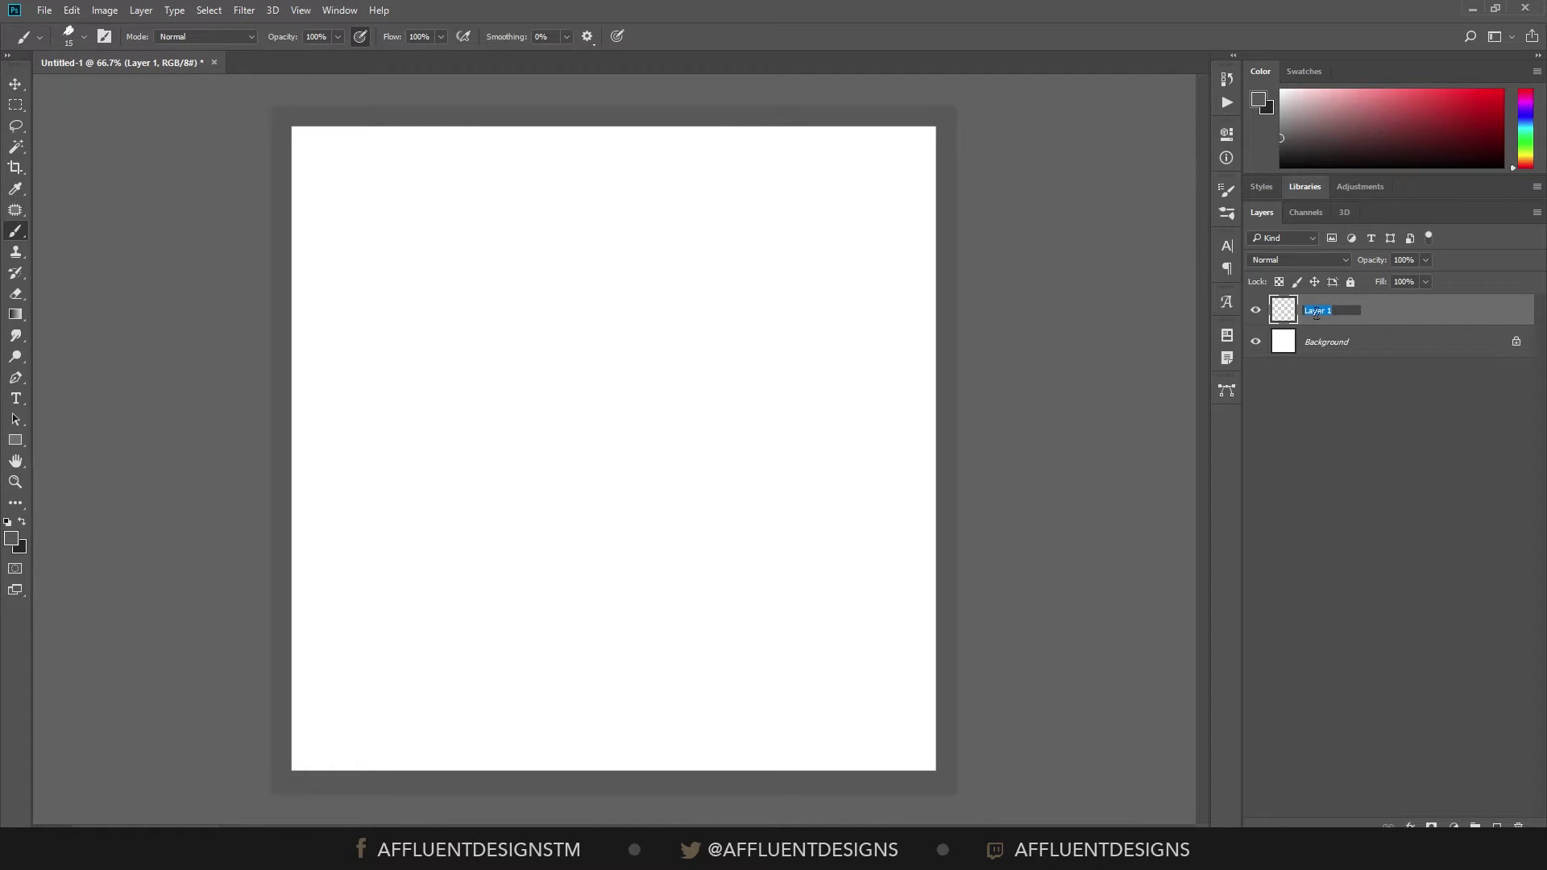
type("Bleed")
key("Return")
left_click(1350, 281)
left_click(1404, 347)
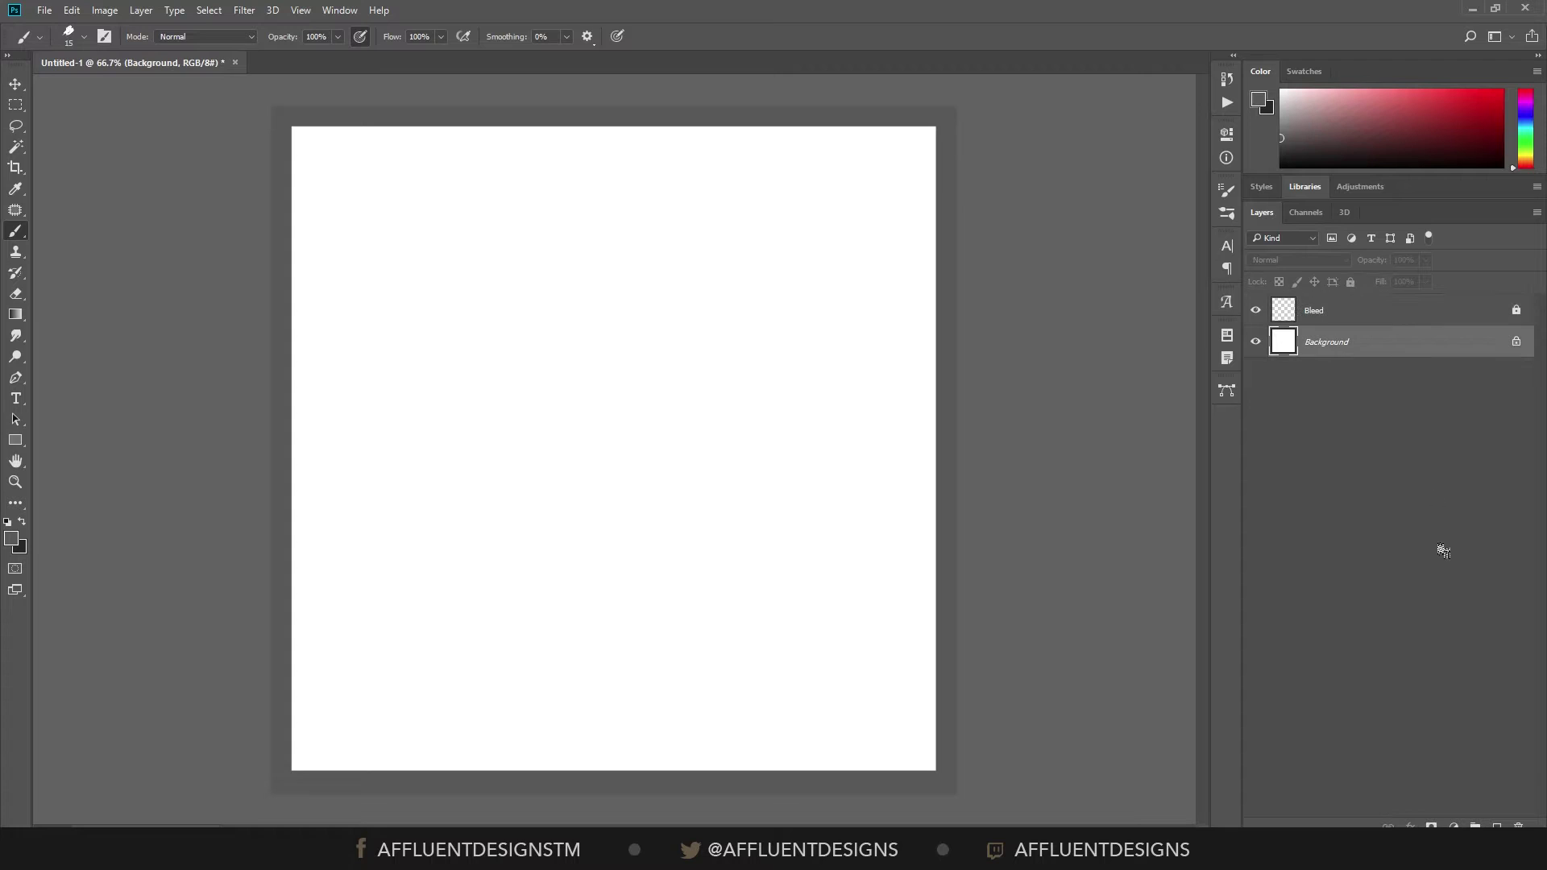
Step: Draw an orange rectangle covering the whole canvas on a new layer
left_click(1497, 824)
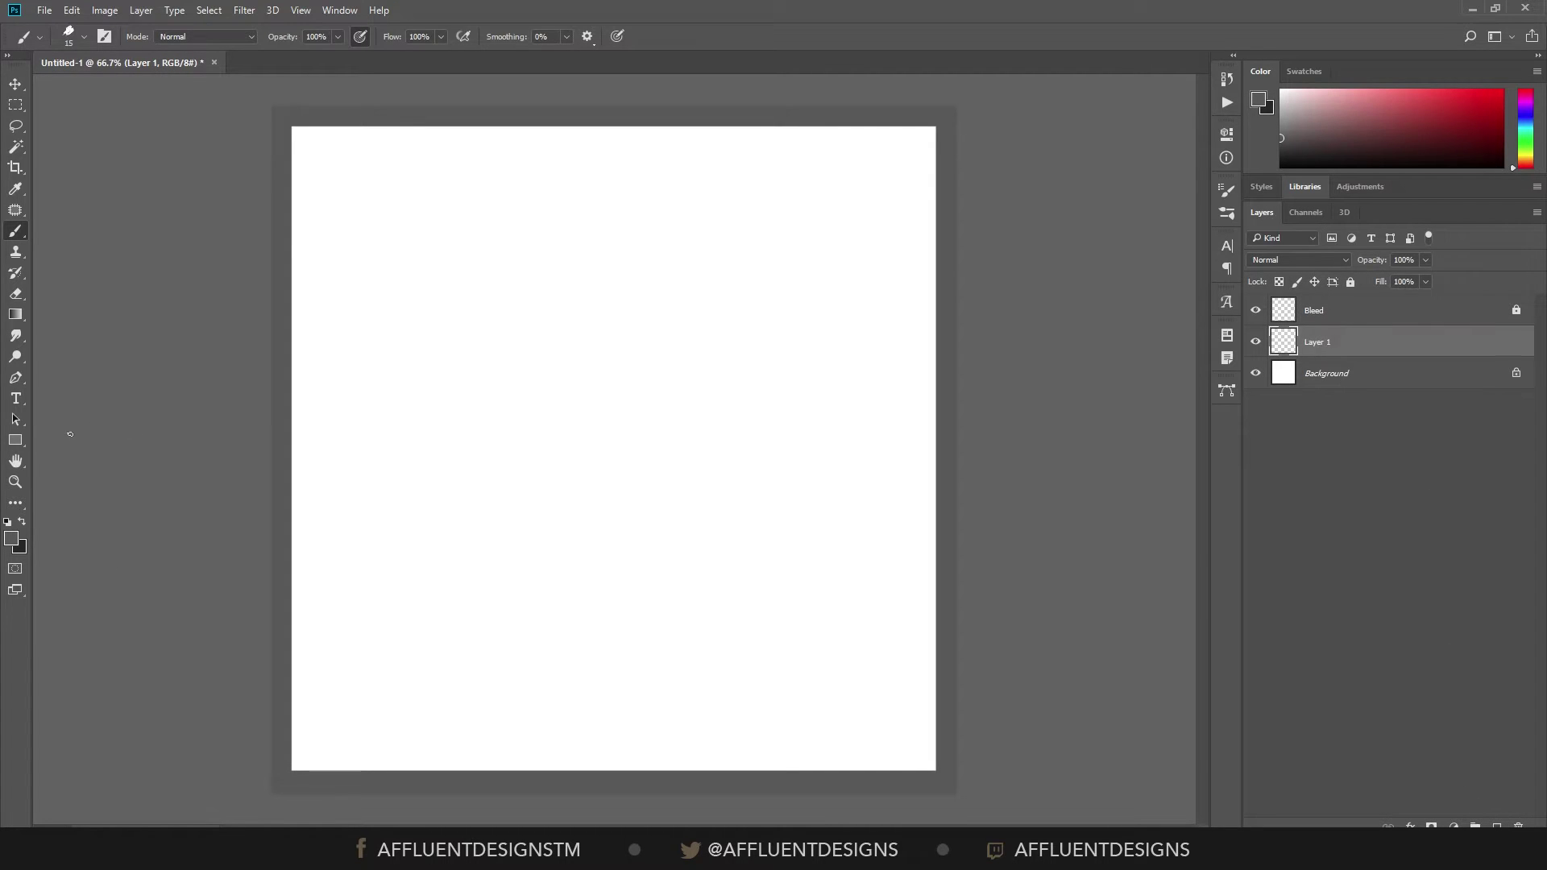
left_click(15, 440)
left_click_drag(252, 92, 976, 804)
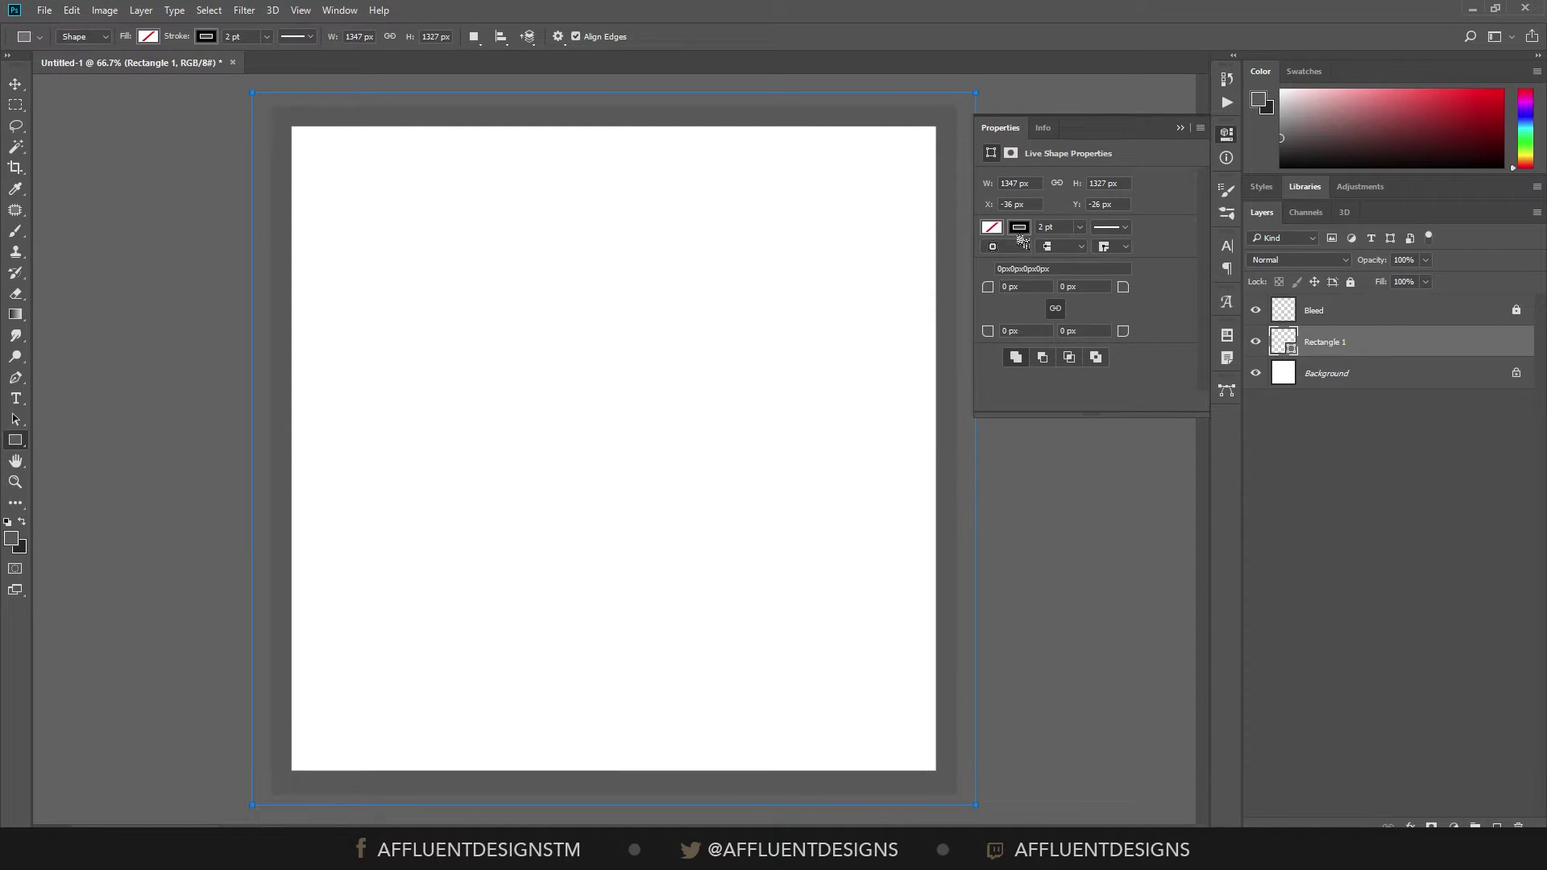
left_click(1020, 229)
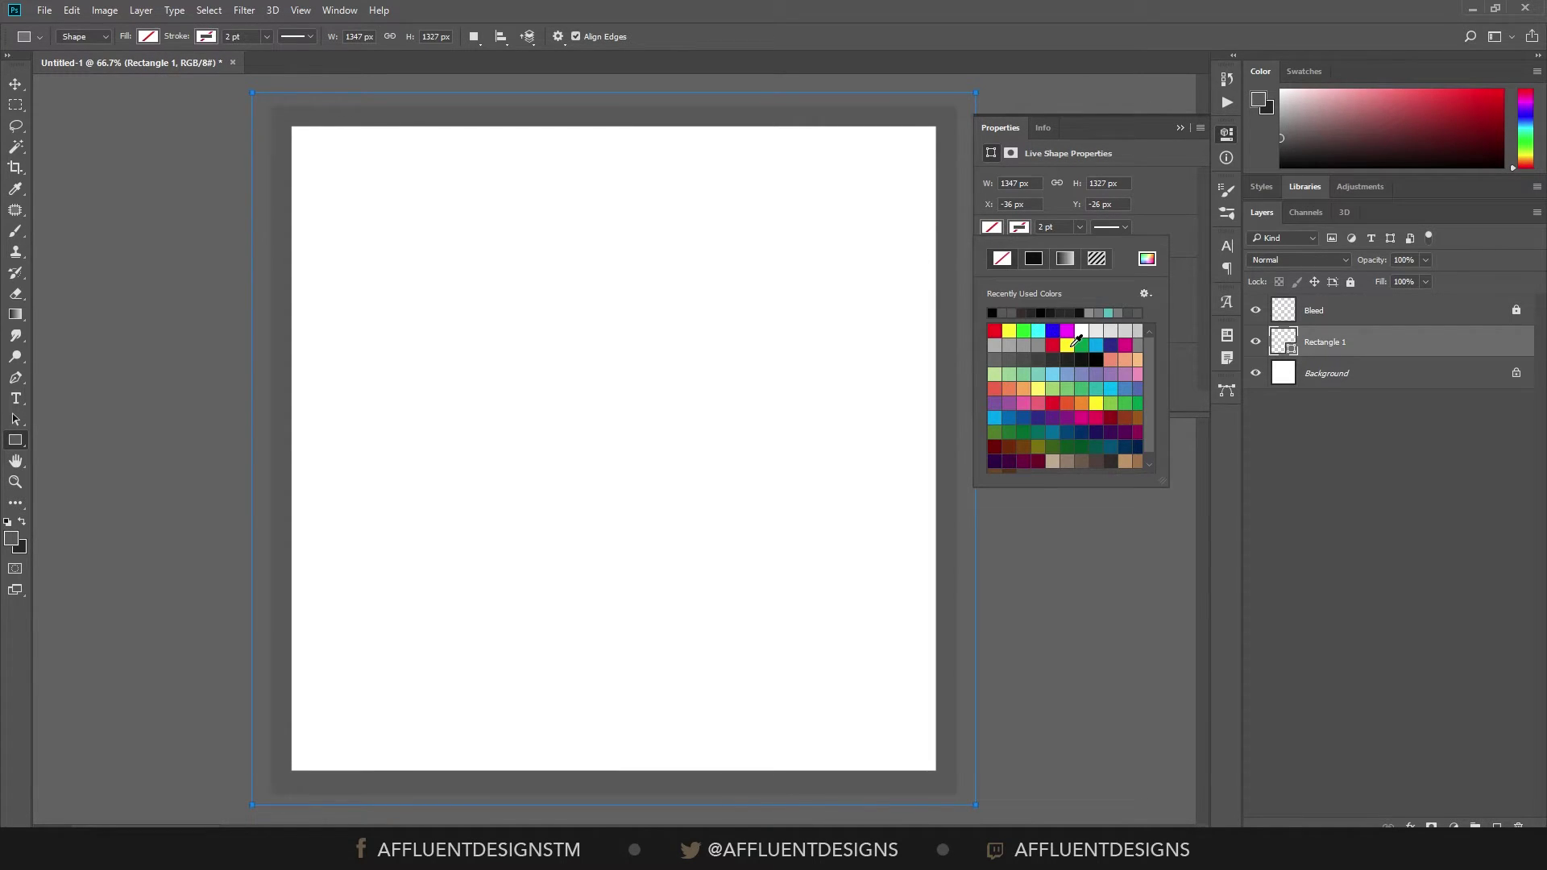
left_click(1080, 405)
key("Return")
Step: Type the word TEXT on the orange square
key("v")
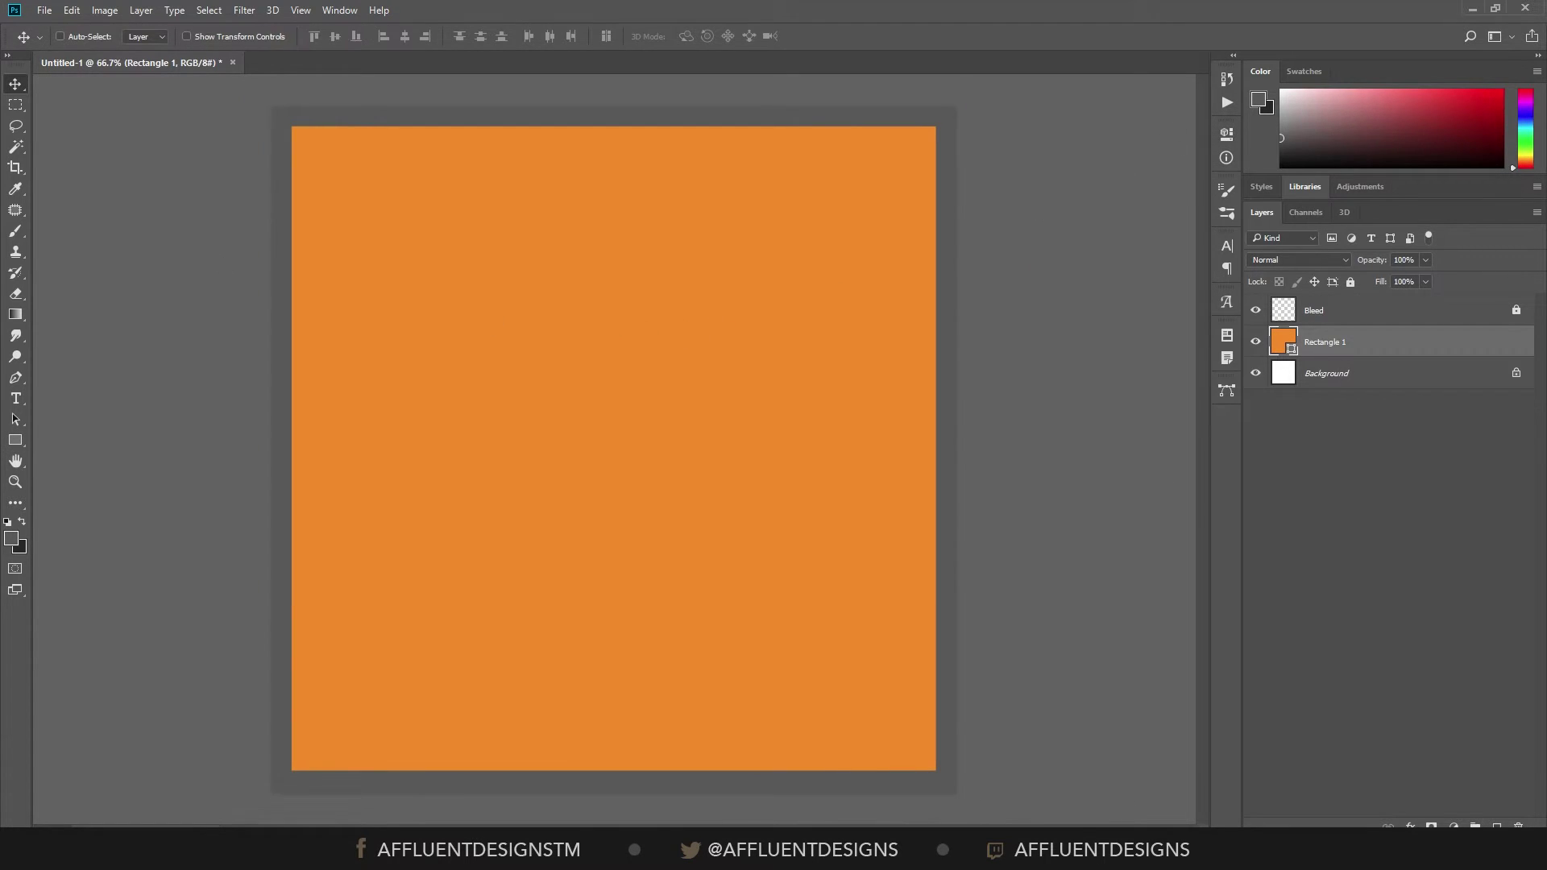
left_click(15, 398)
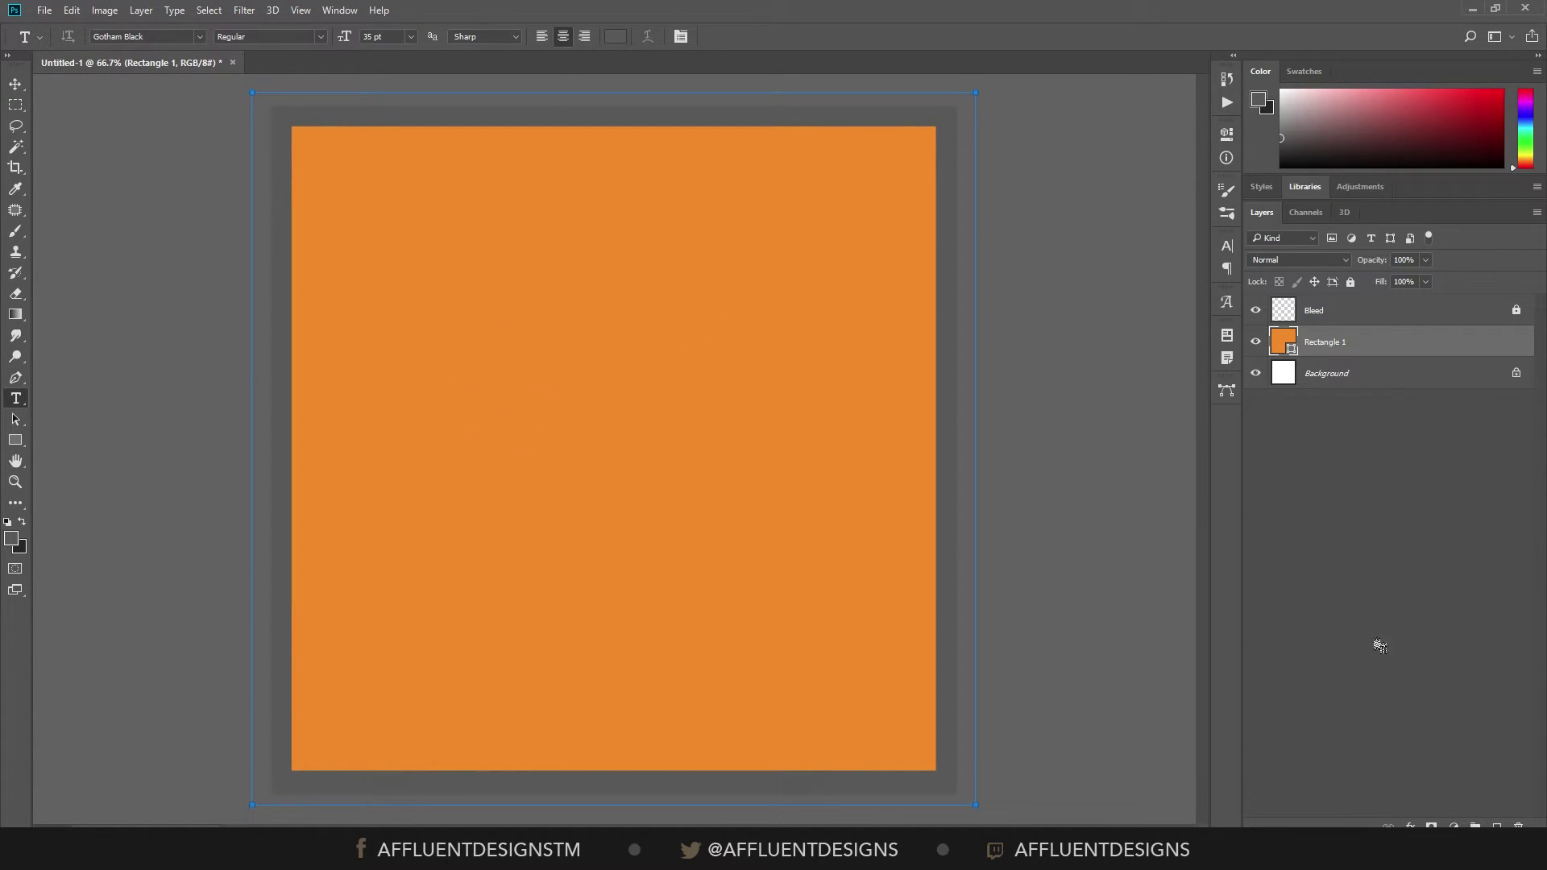
left_click(728, 569)
left_click(493, 484)
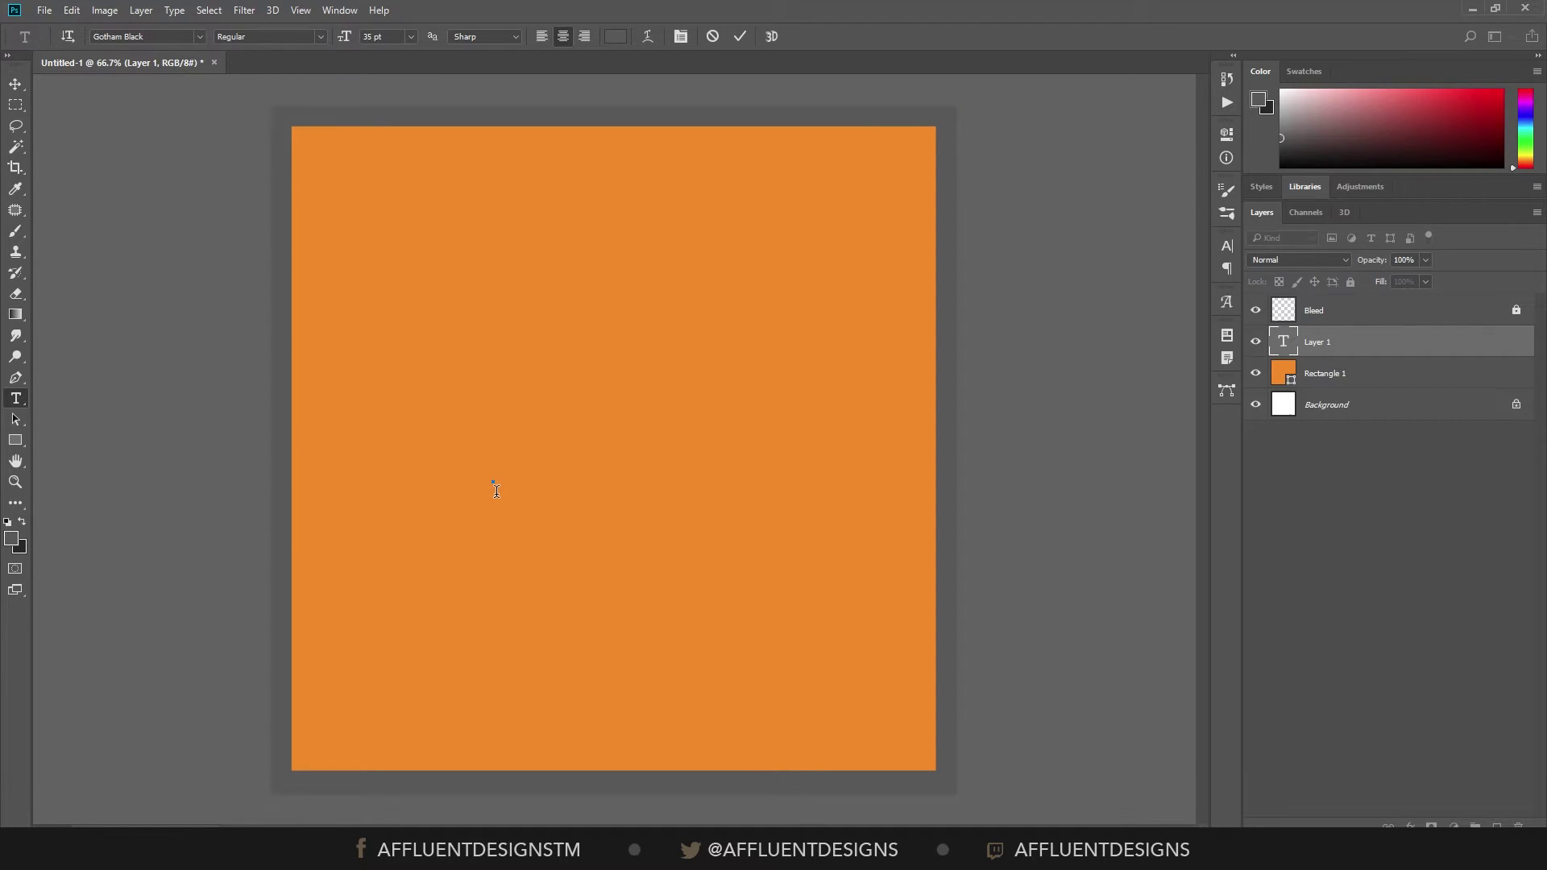
type("TEXT")
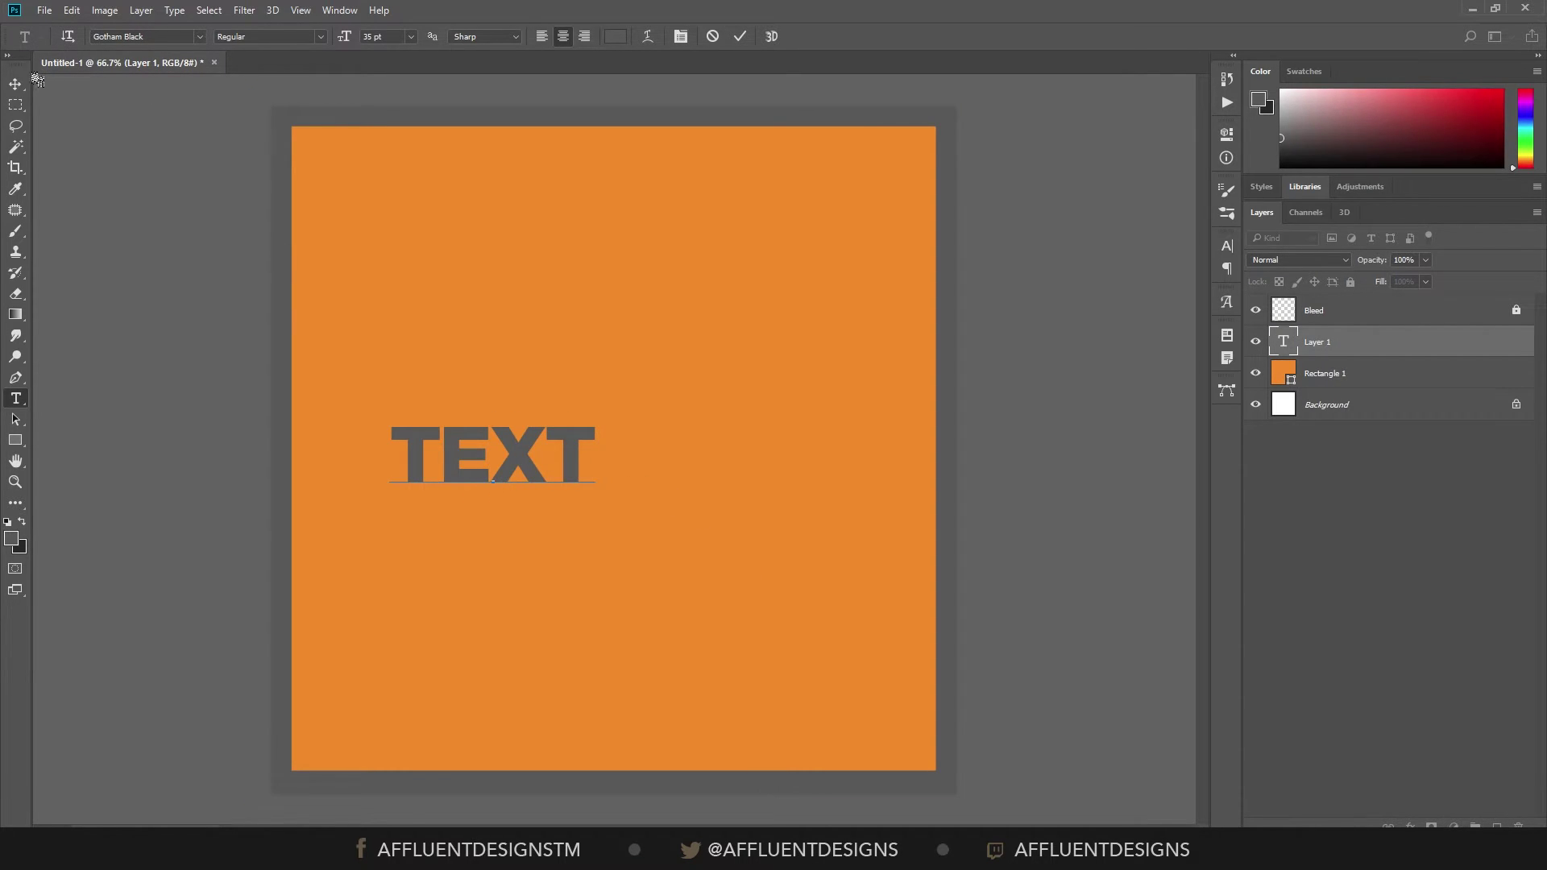
left_click(15, 84)
Step: Scale TEXT up to about 227% and centre it on the square
key("ctrl+t")
left_click_drag(595, 414, 736, 373)
left_click_drag(675, 423, 783, 420)
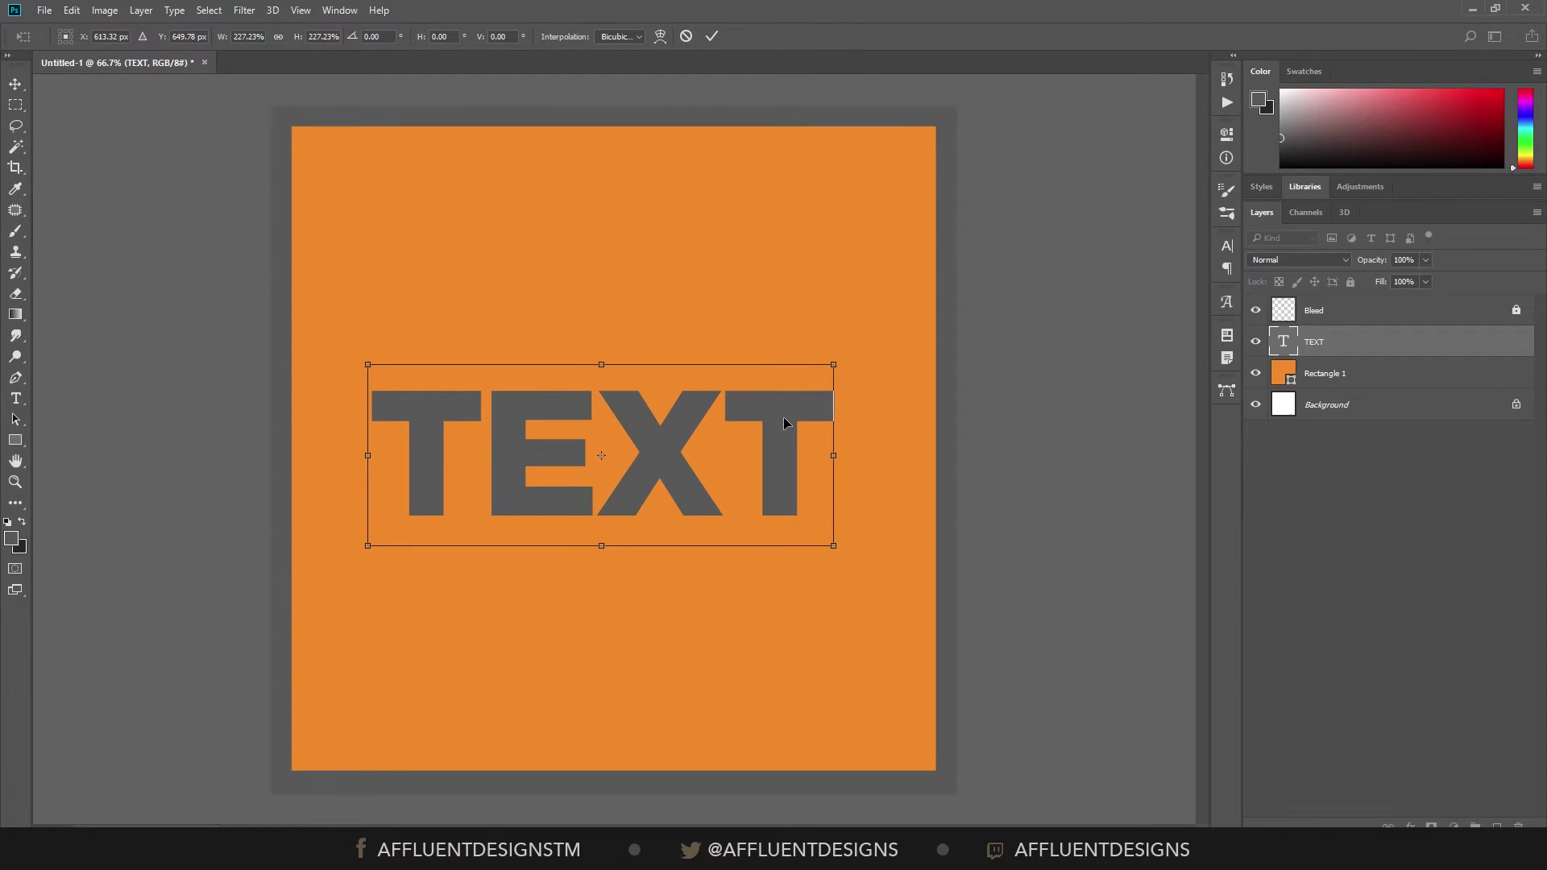
left_click_drag(783, 418, 789, 417)
key("Return")
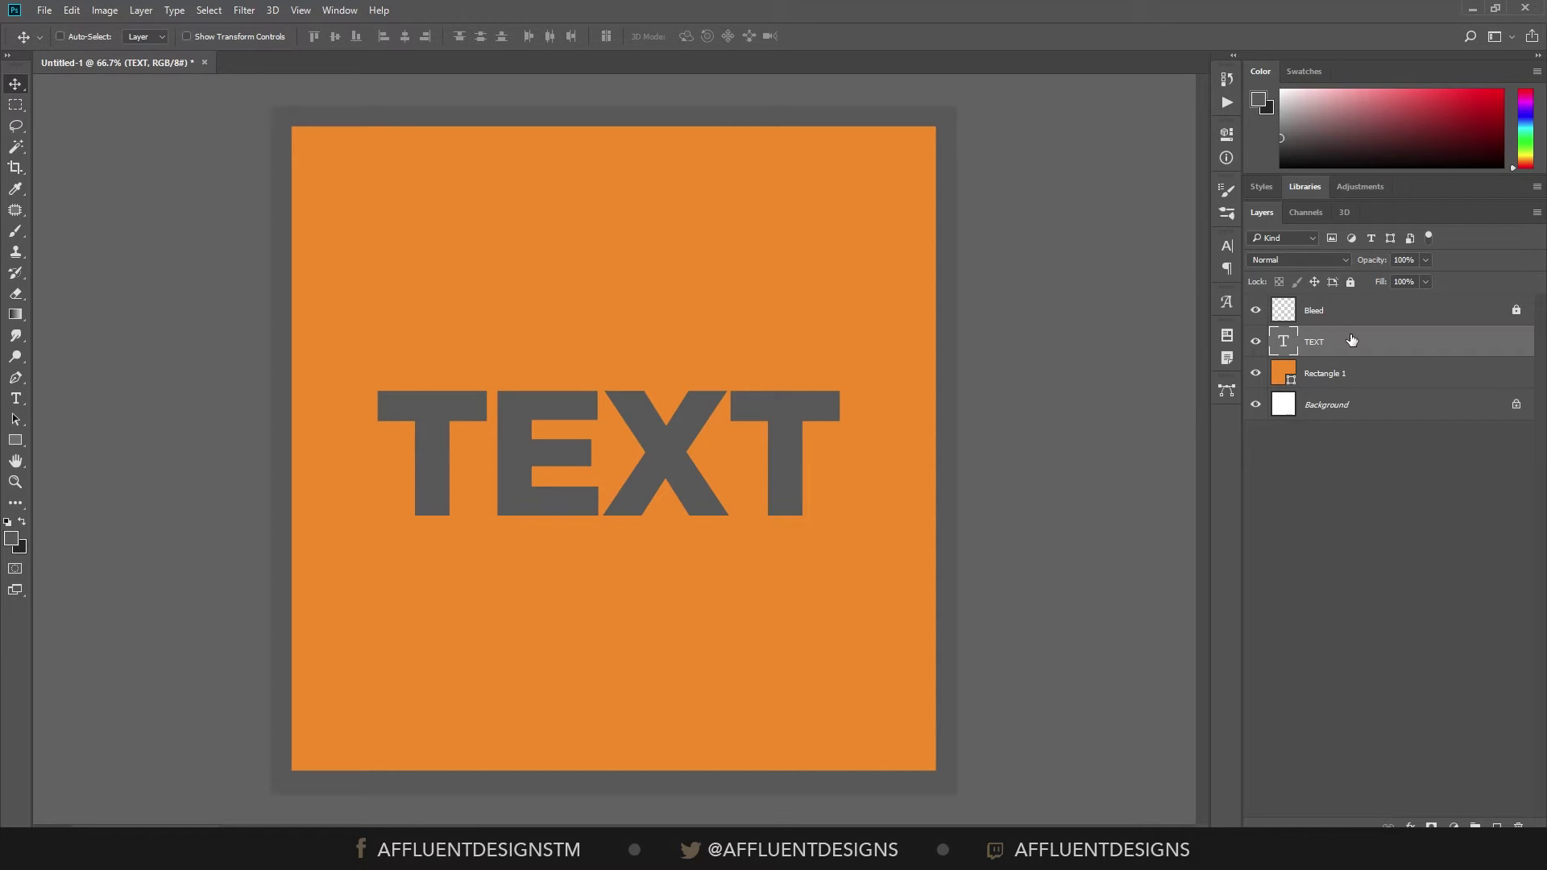
Step: Recolour the TEXT white (ffffff)
key("i")
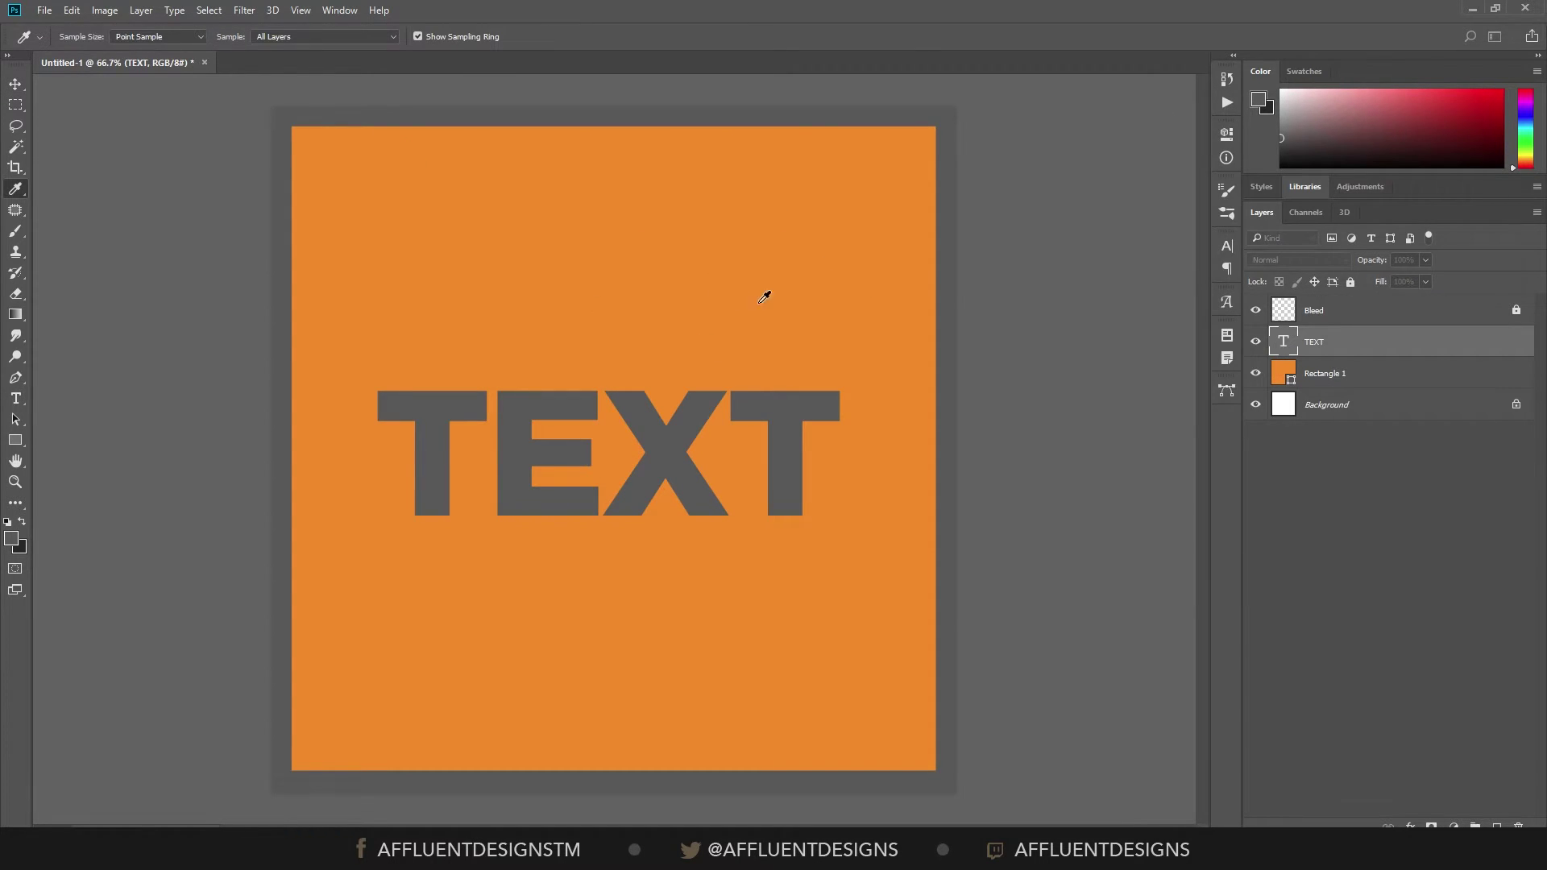
type("ffffff")
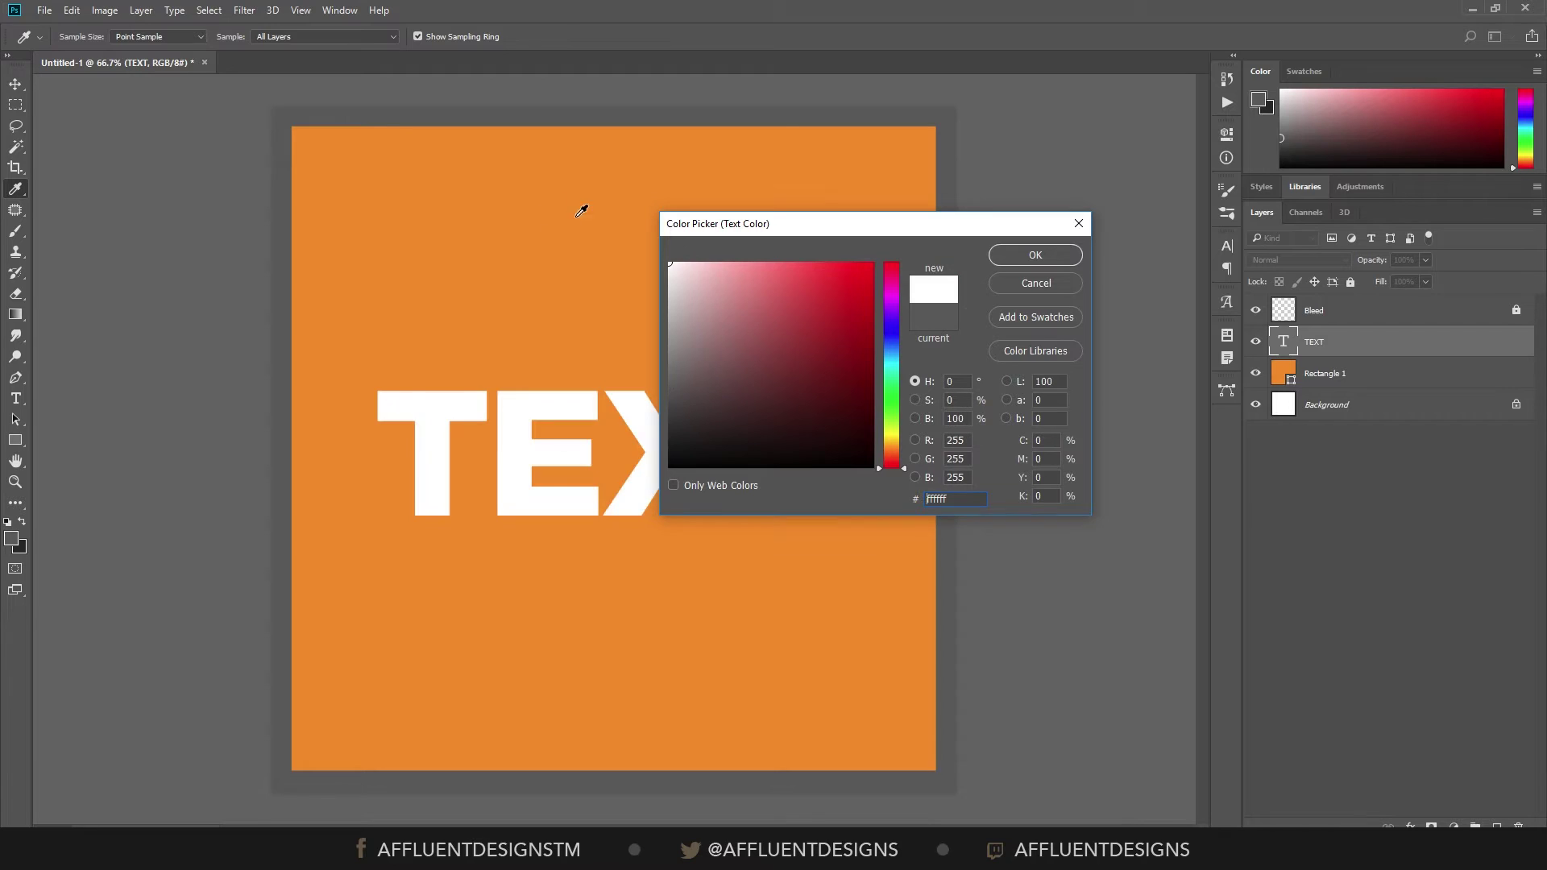
left_click(1055, 261)
left_click(21, 85)
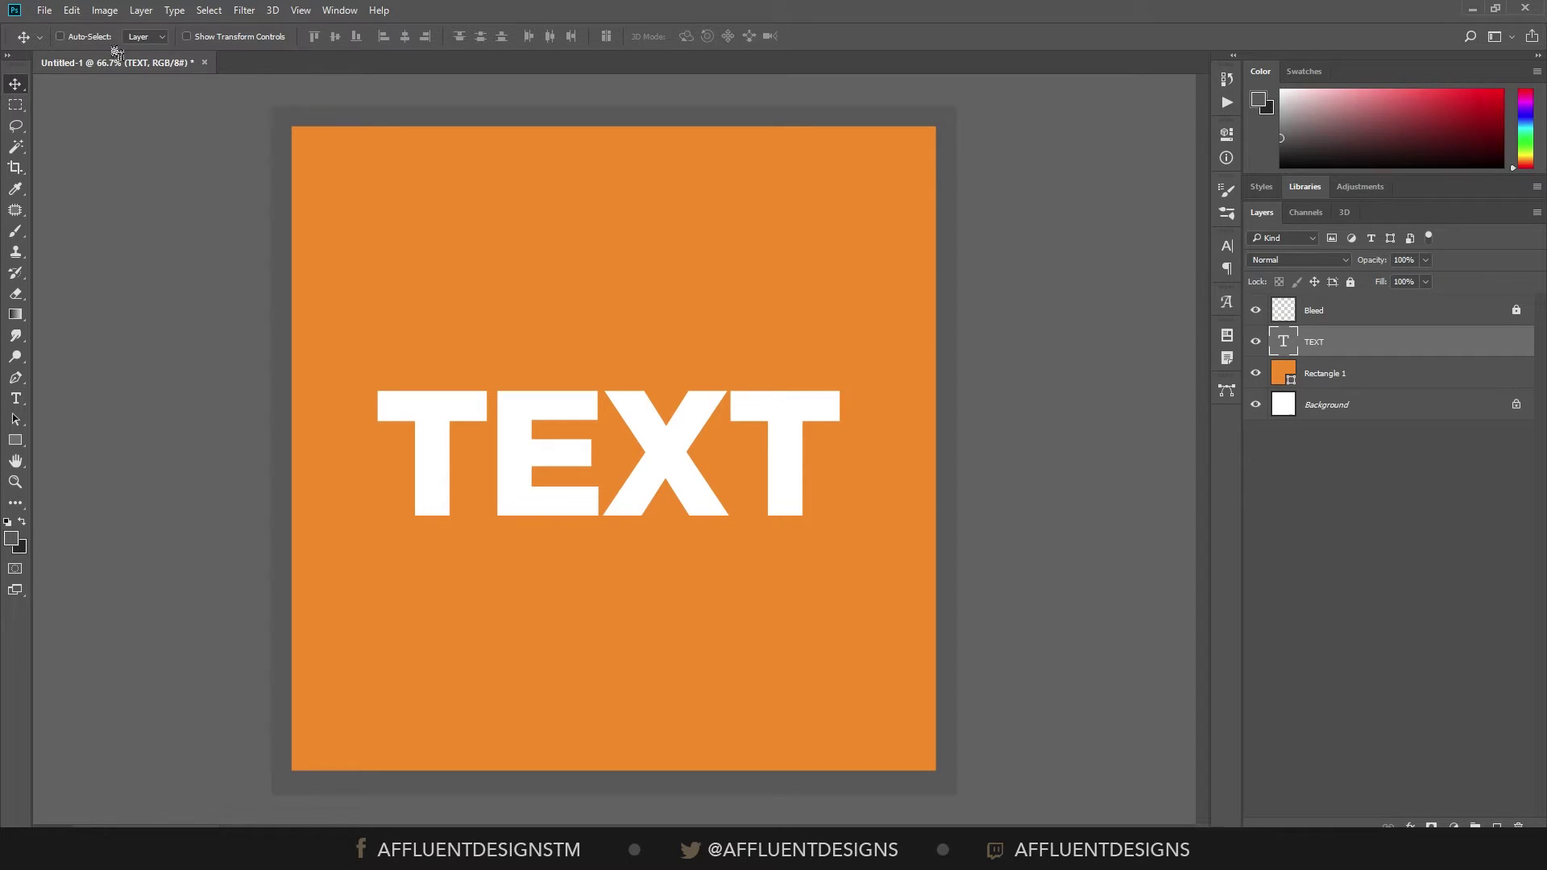
Step: Turn off the Bleed layer, then Save As 'Print Test' in the Desktop folder
left_click(1255, 311)
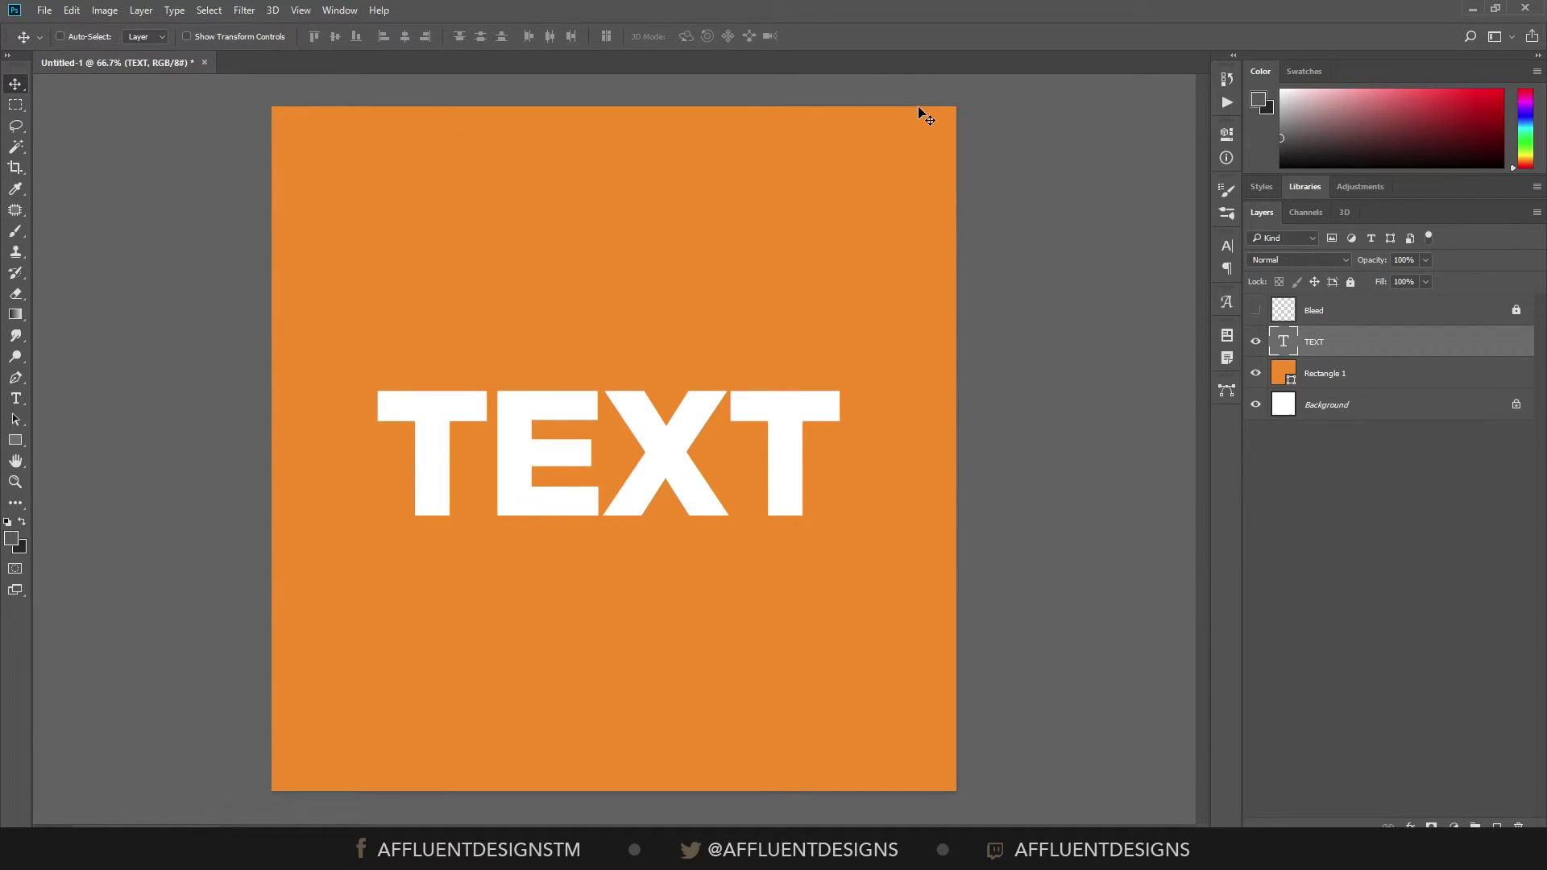
left_click(44, 10)
left_click(80, 189)
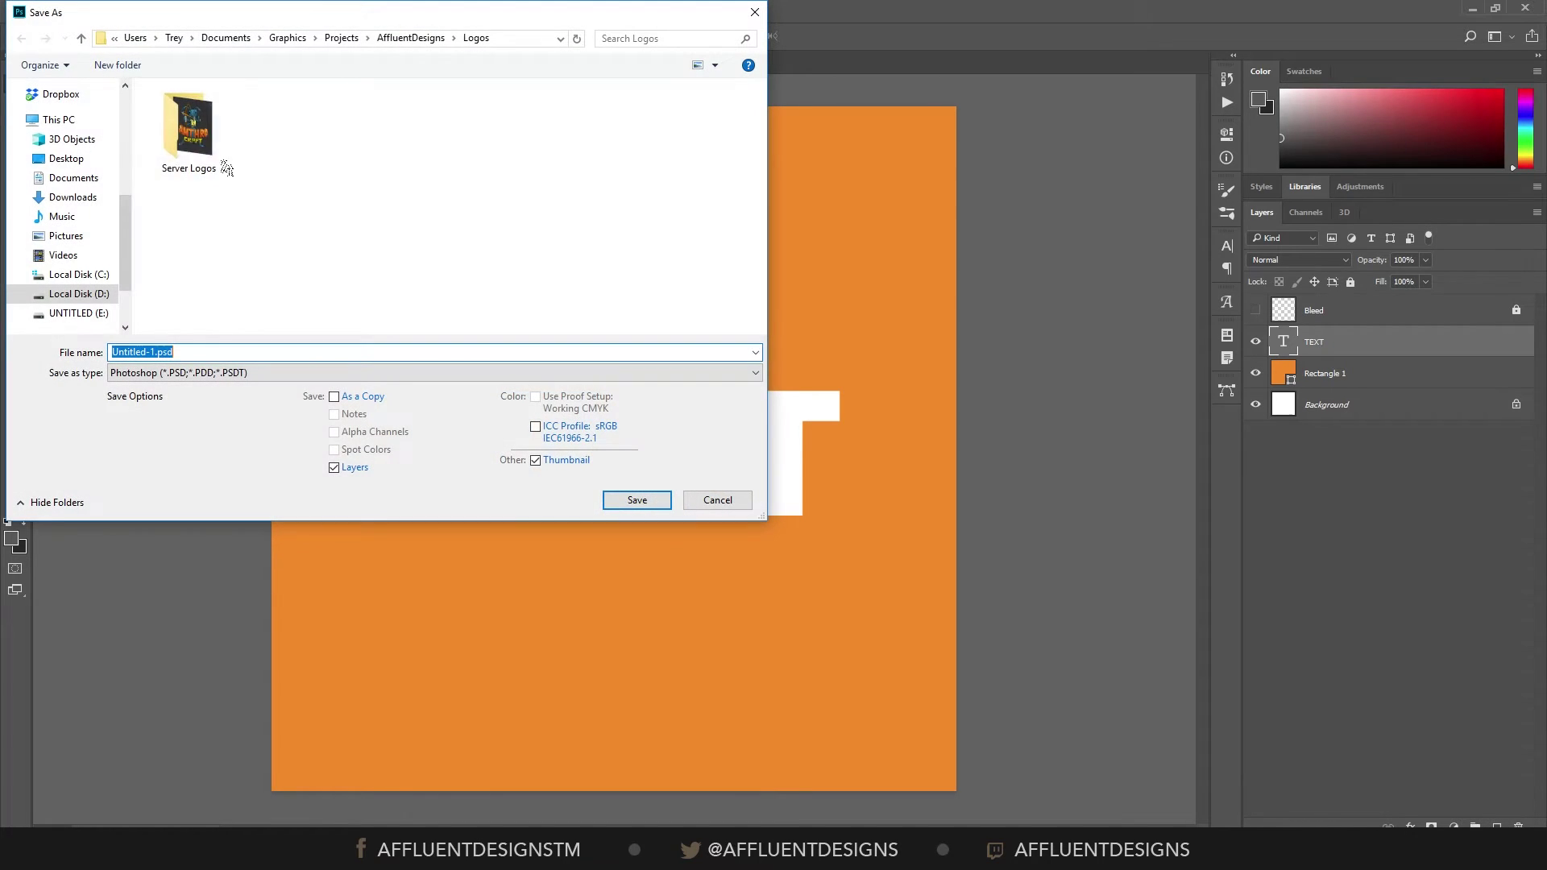
left_click(69, 159)
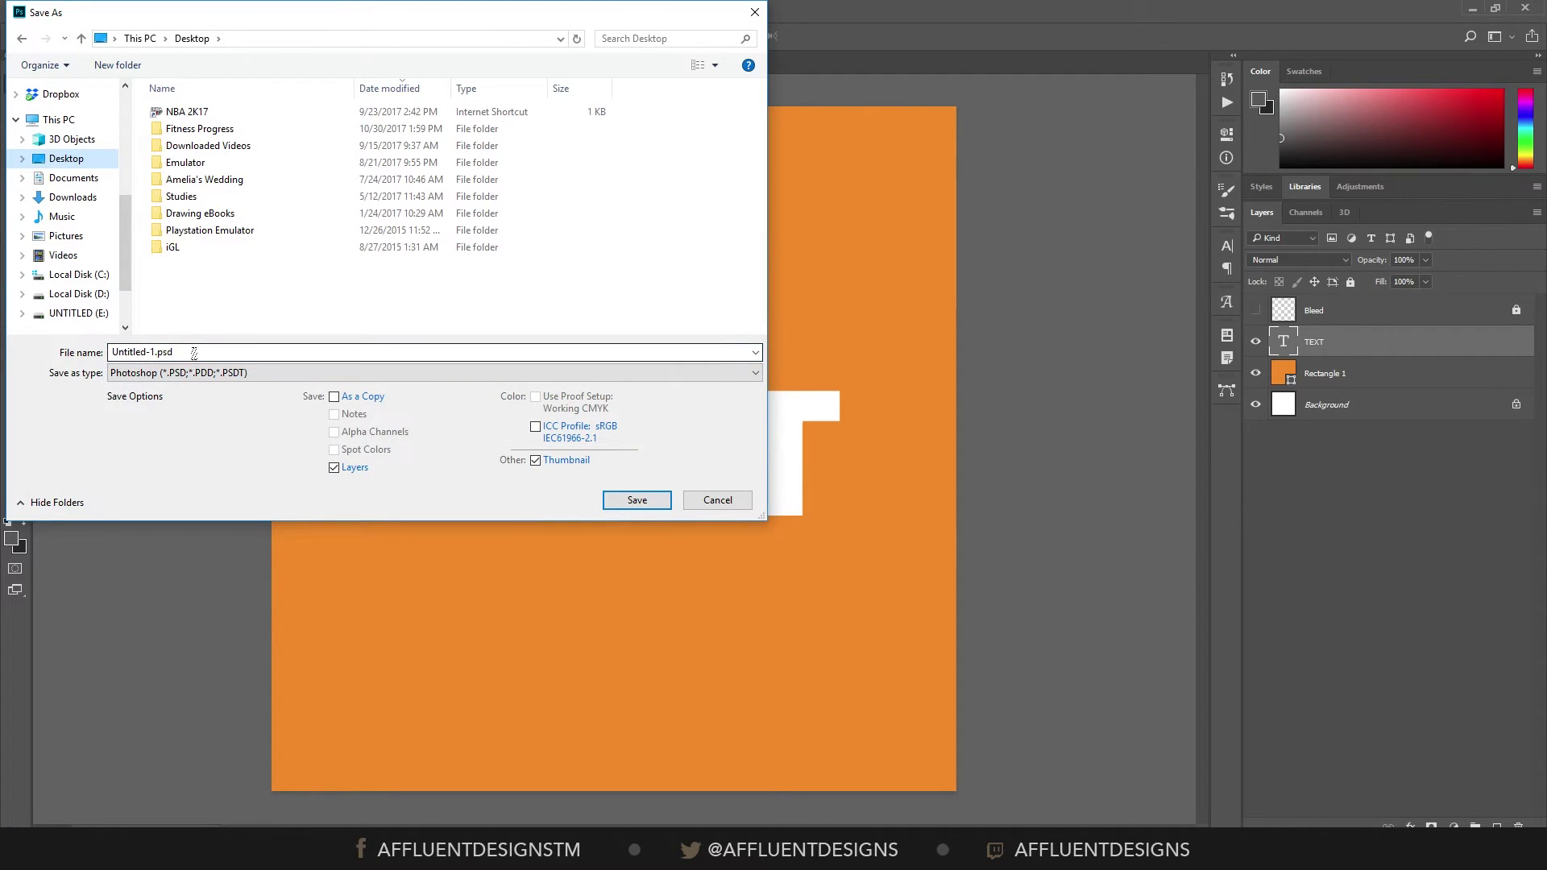
double_click(193, 352)
type("Test")
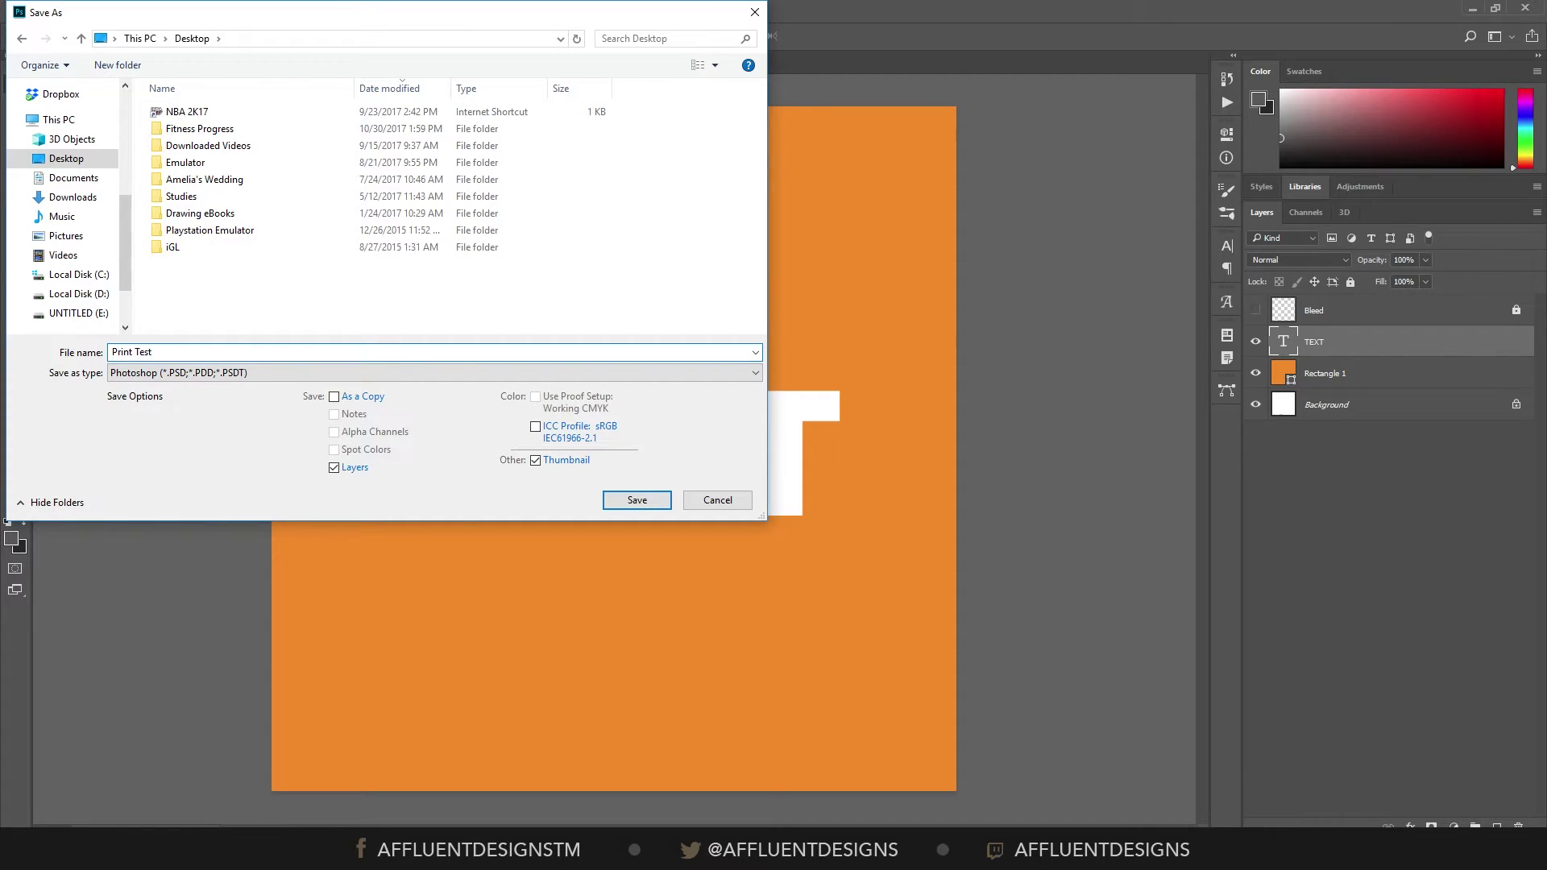
key("Return")
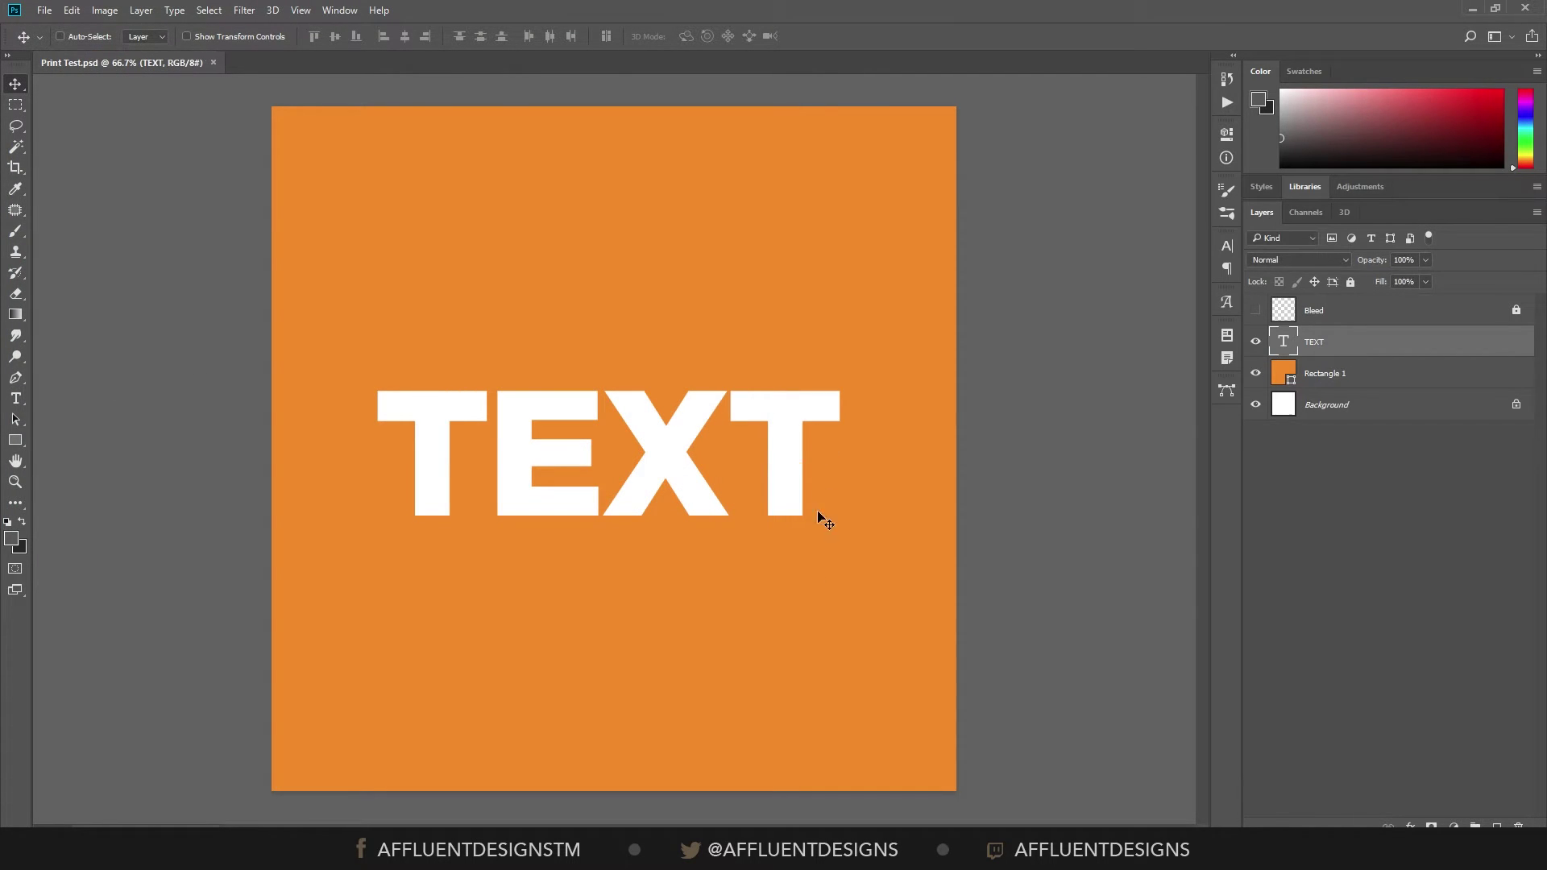
Step: Open Desktop/Print Test.psd in Illustrator with Convert Layers to Objects selected
left_click(1218, 831)
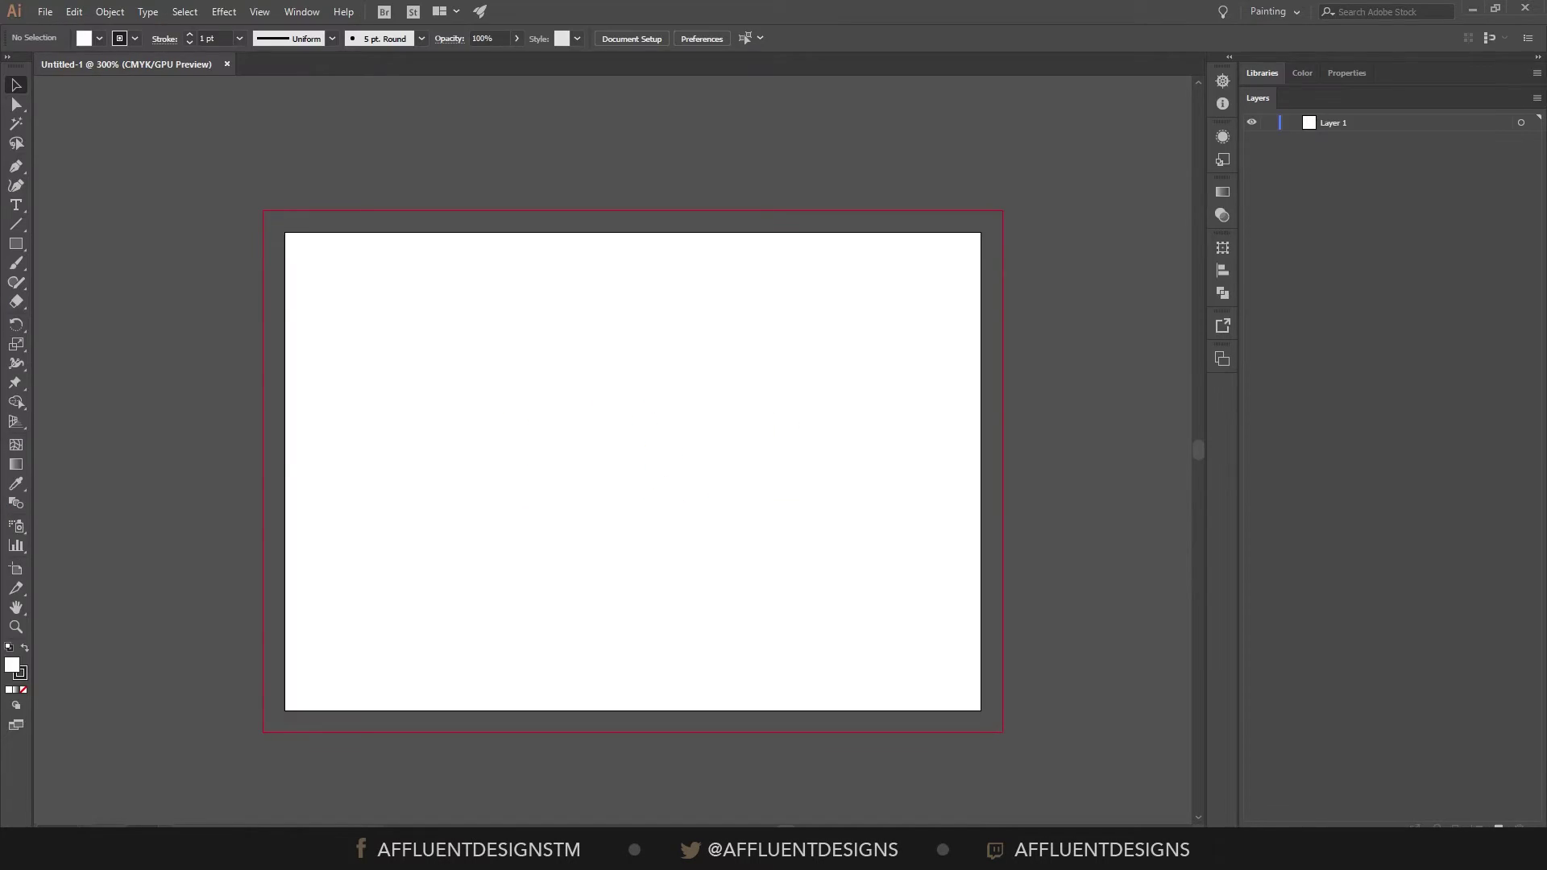
left_click(45, 11)
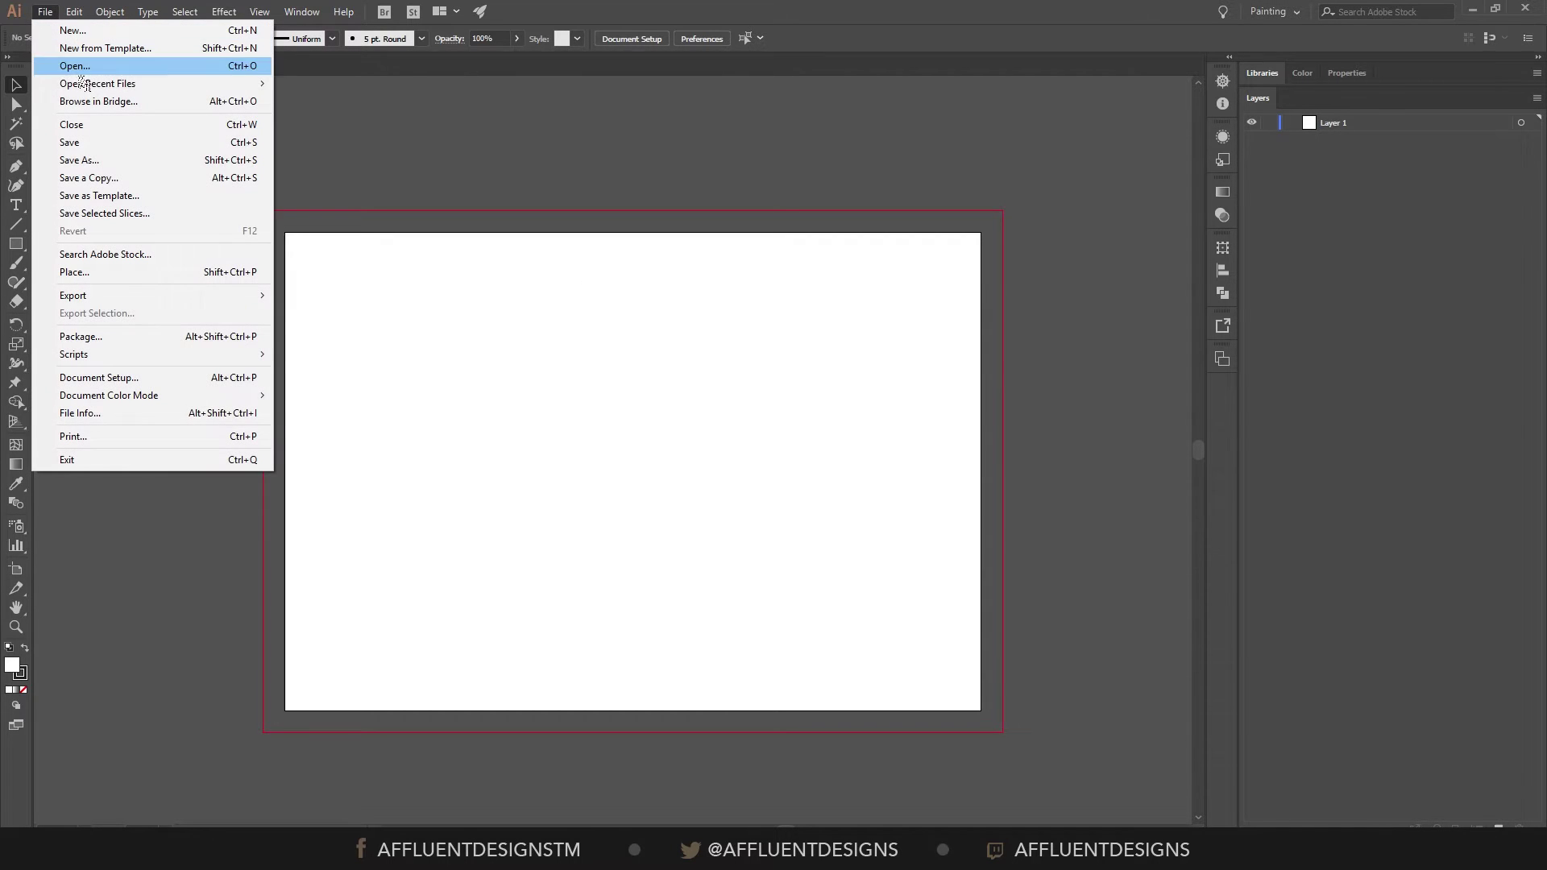
left_click(81, 68)
left_click(66, 184)
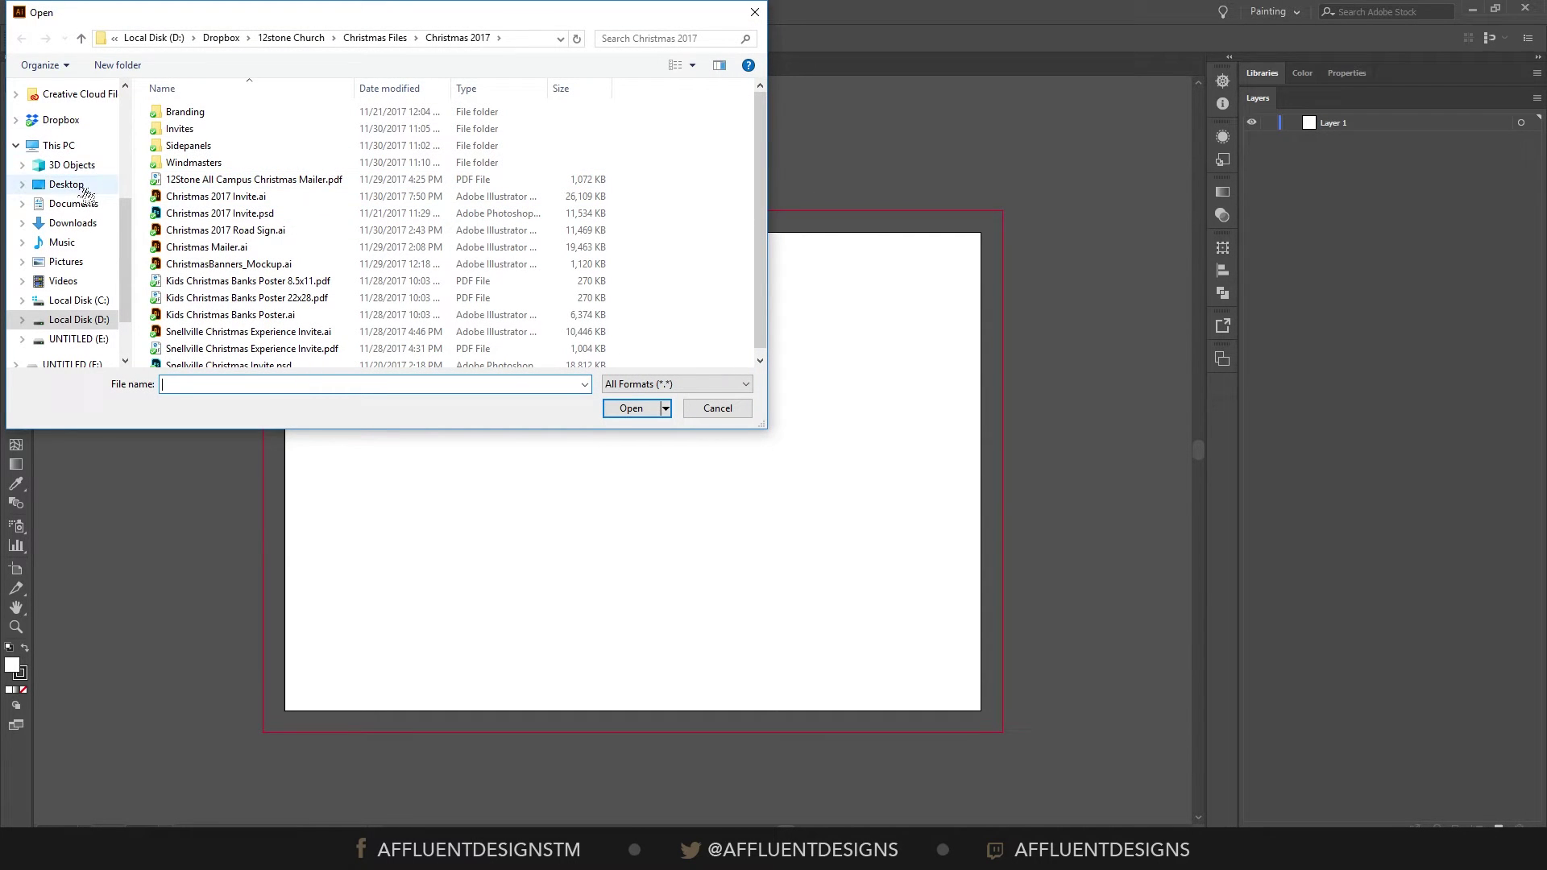
left_click(210, 112)
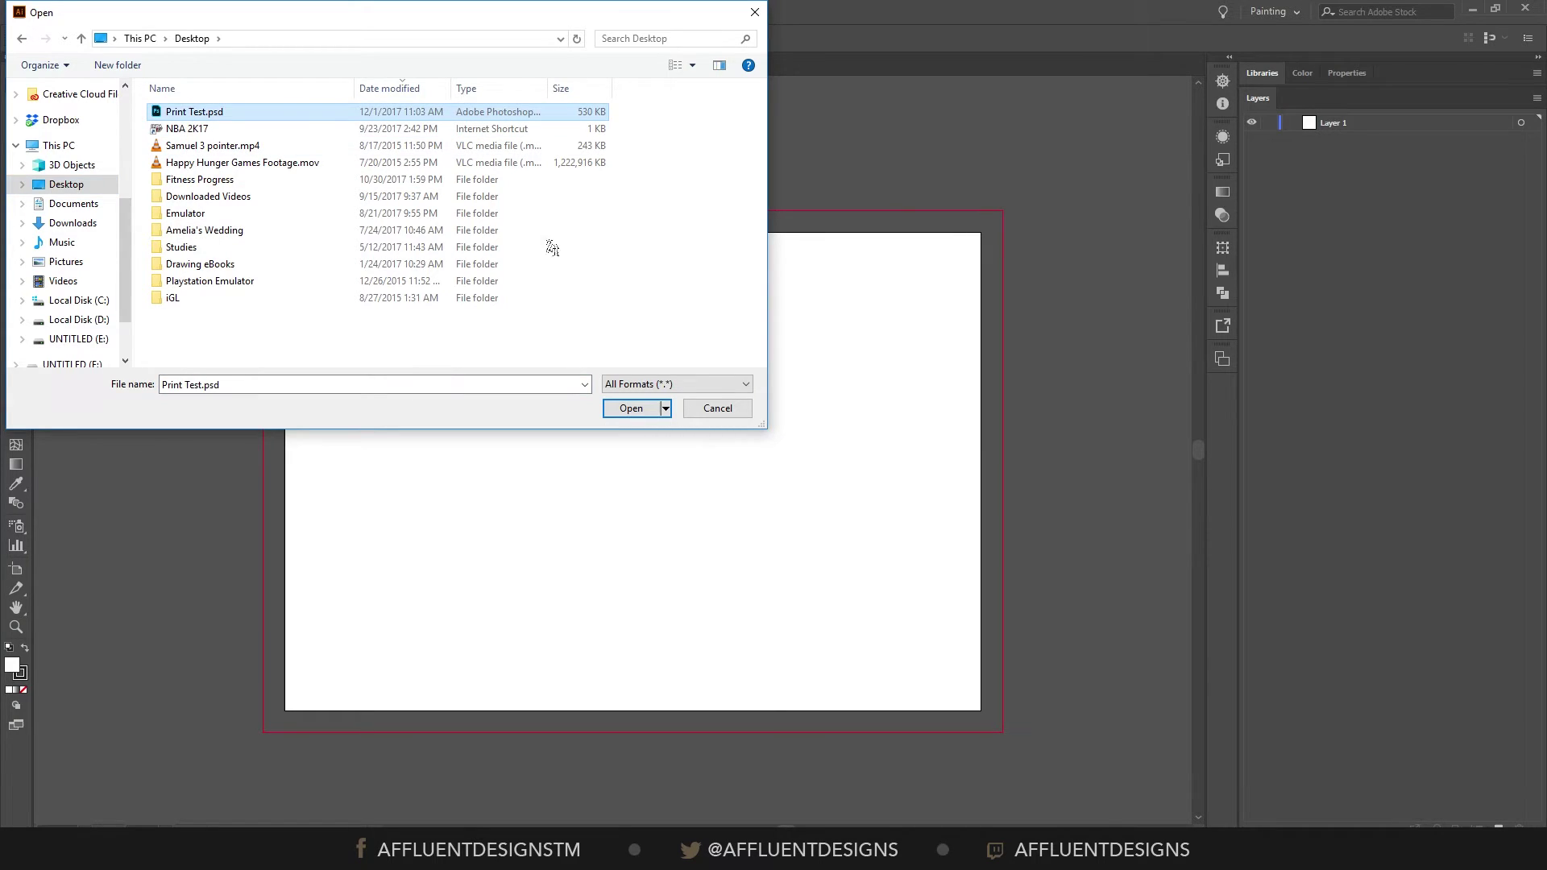
left_click(632, 409)
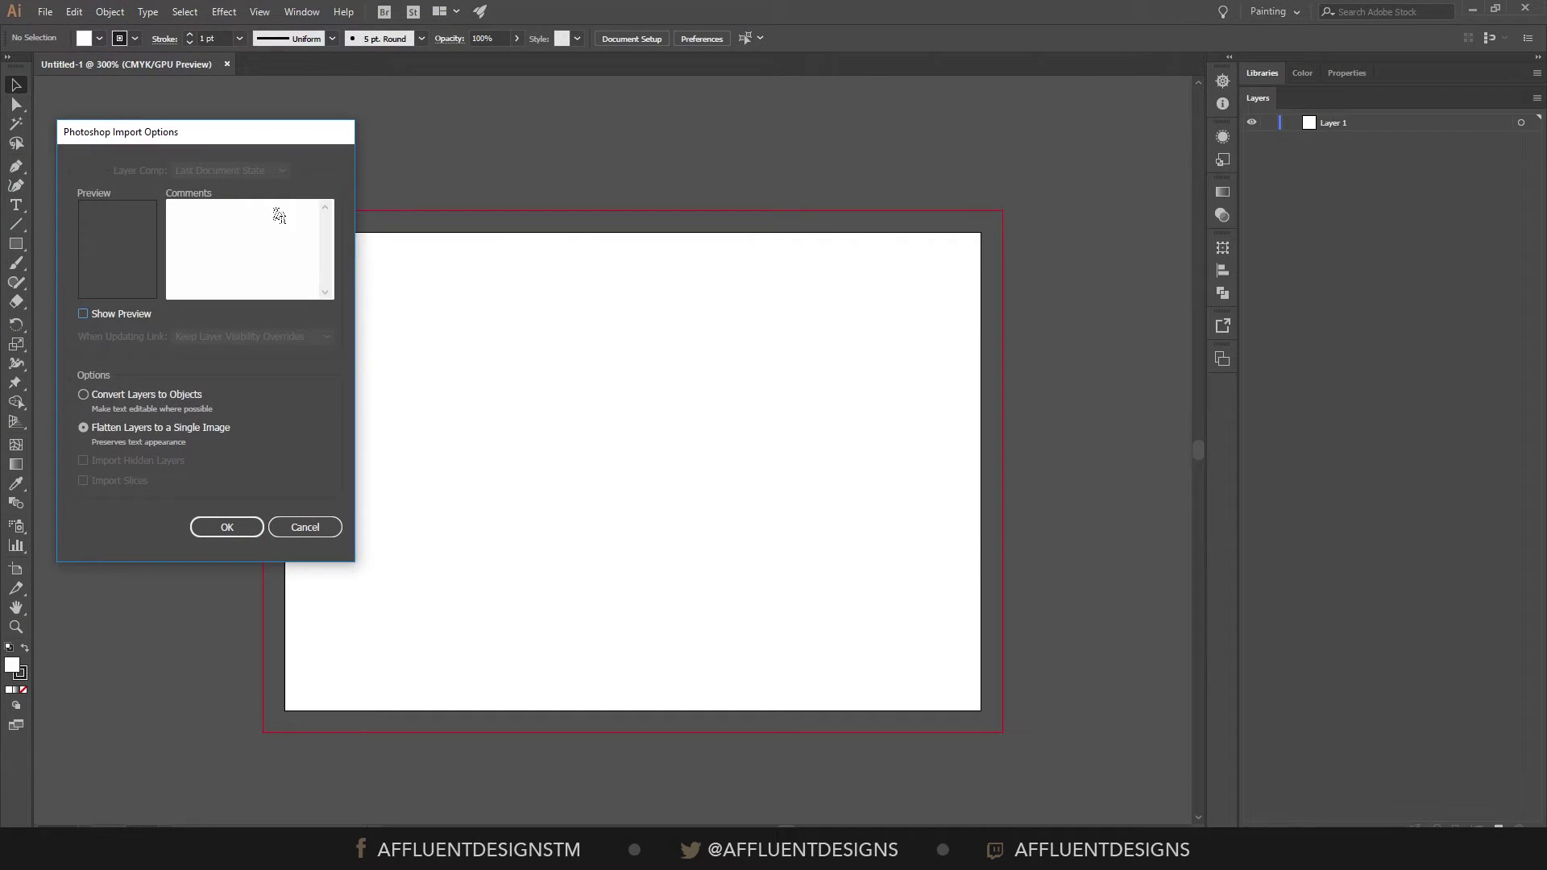
left_click_drag(245, 144, 678, 154)
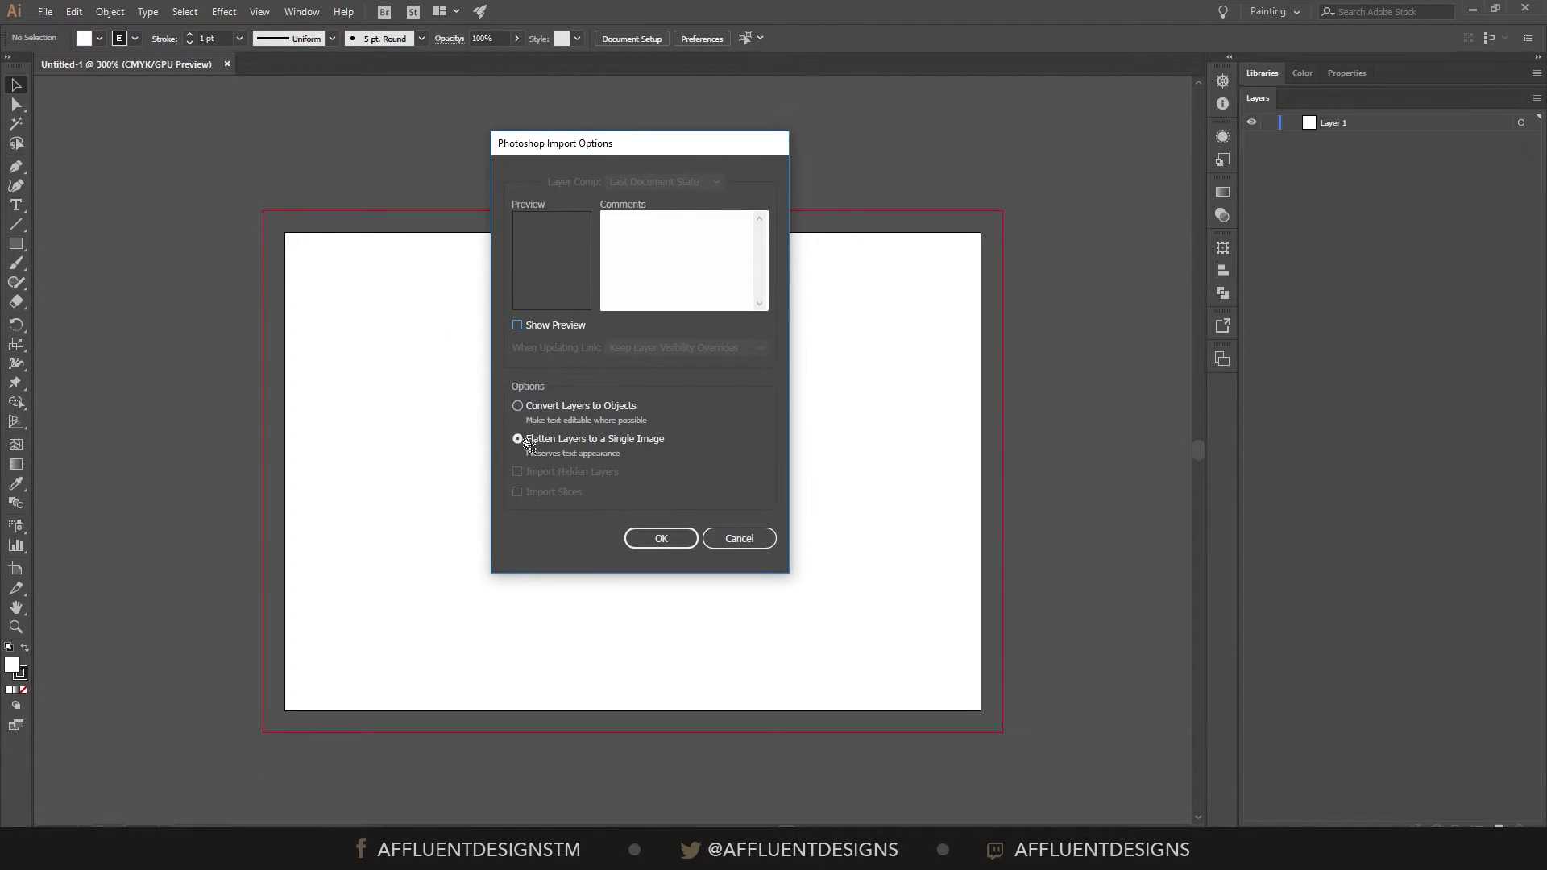
left_click(562, 413)
left_click(683, 540)
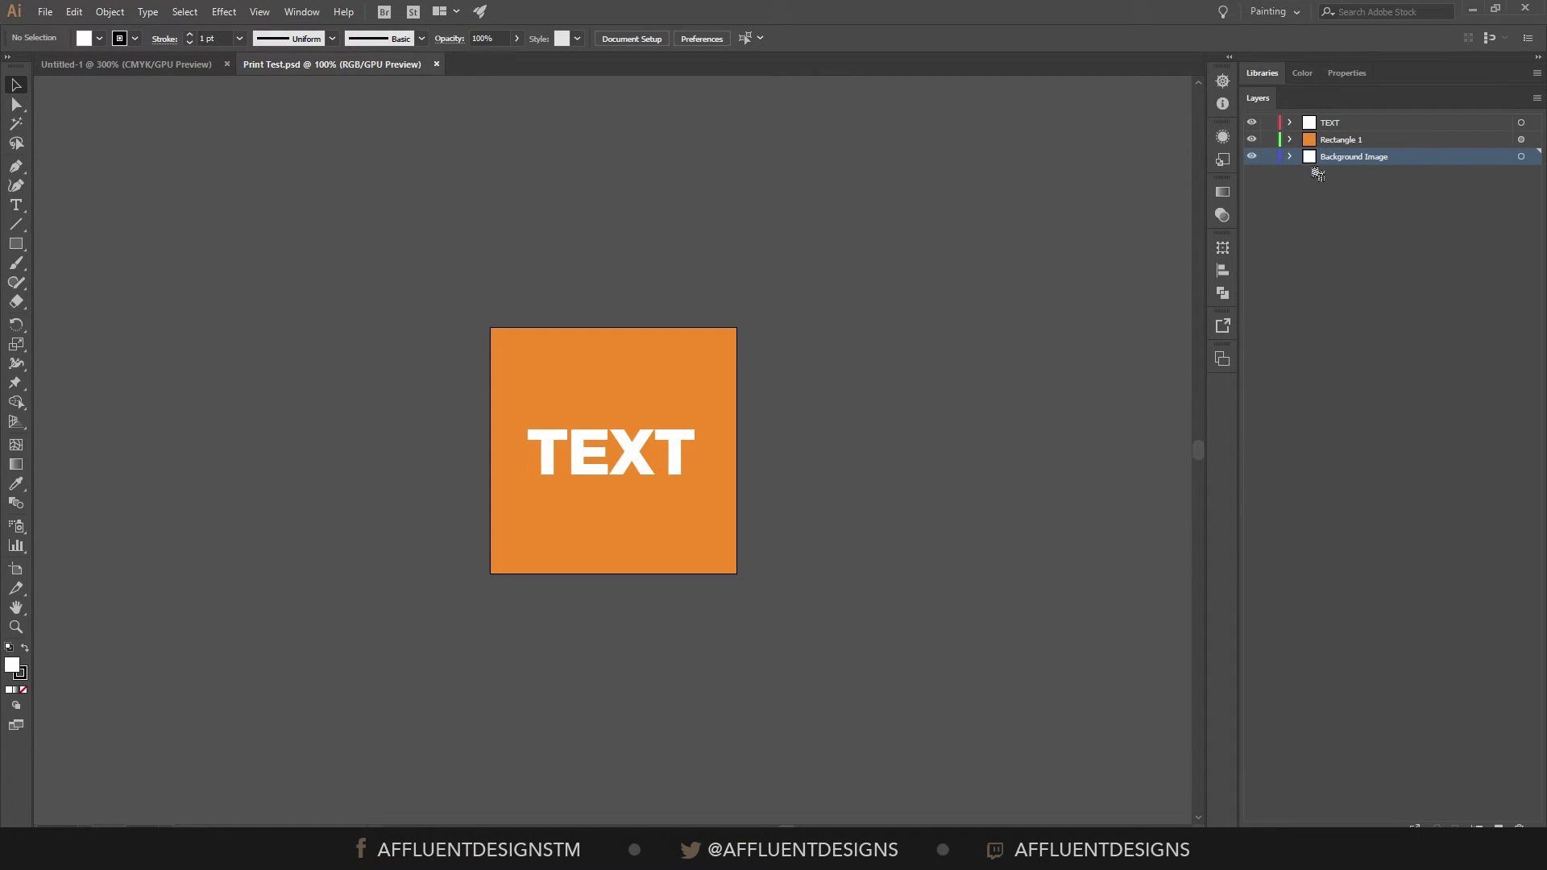
key("ctrl+=")
key("ctrl+=")
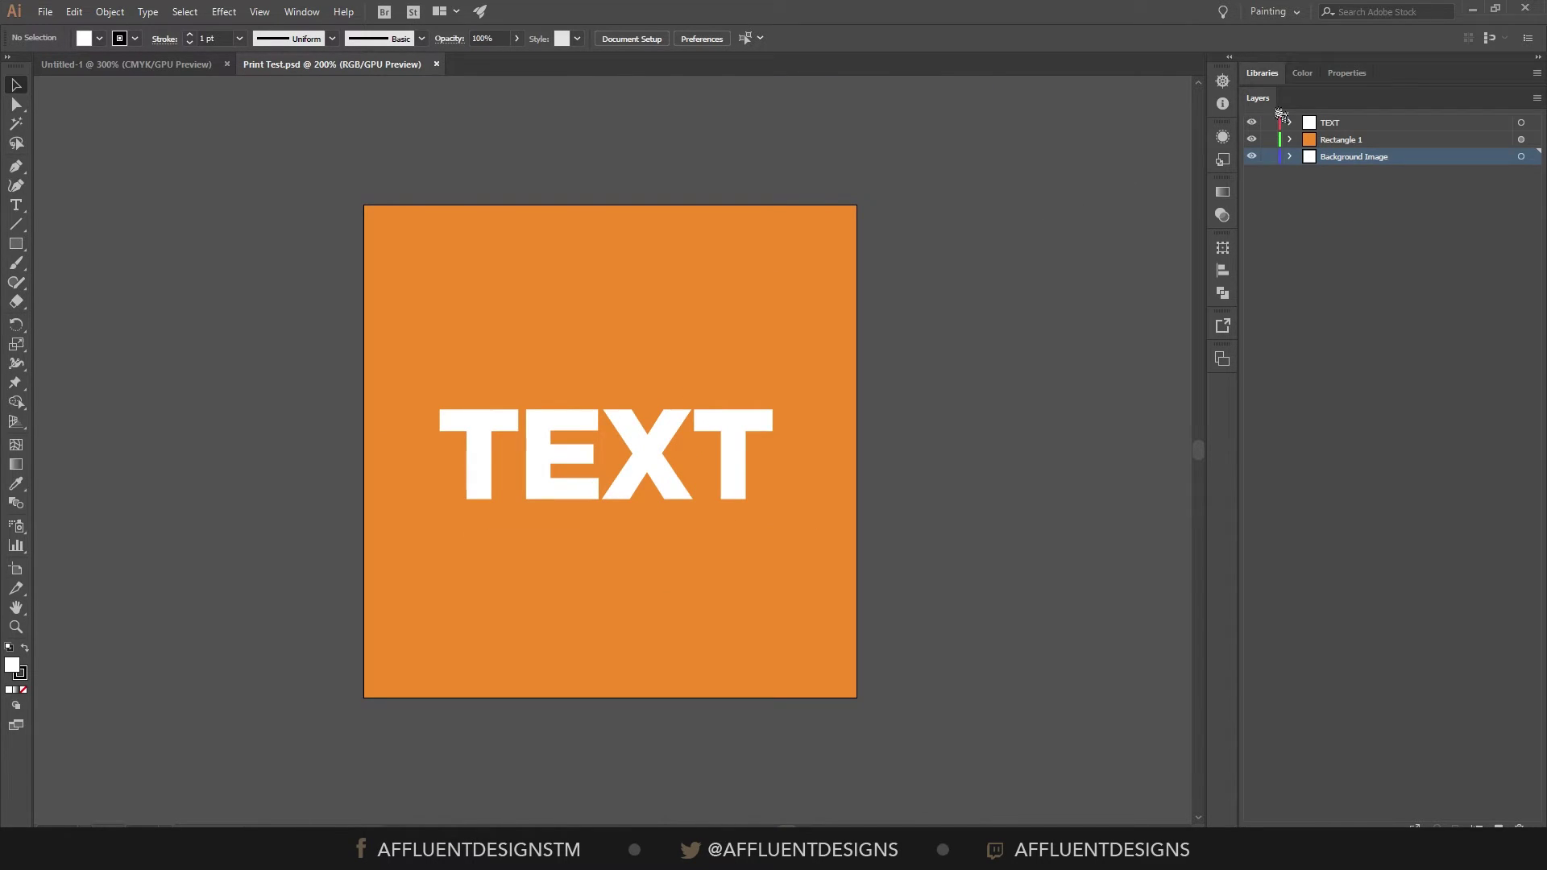
left_click(1252, 122)
left_click(1252, 123)
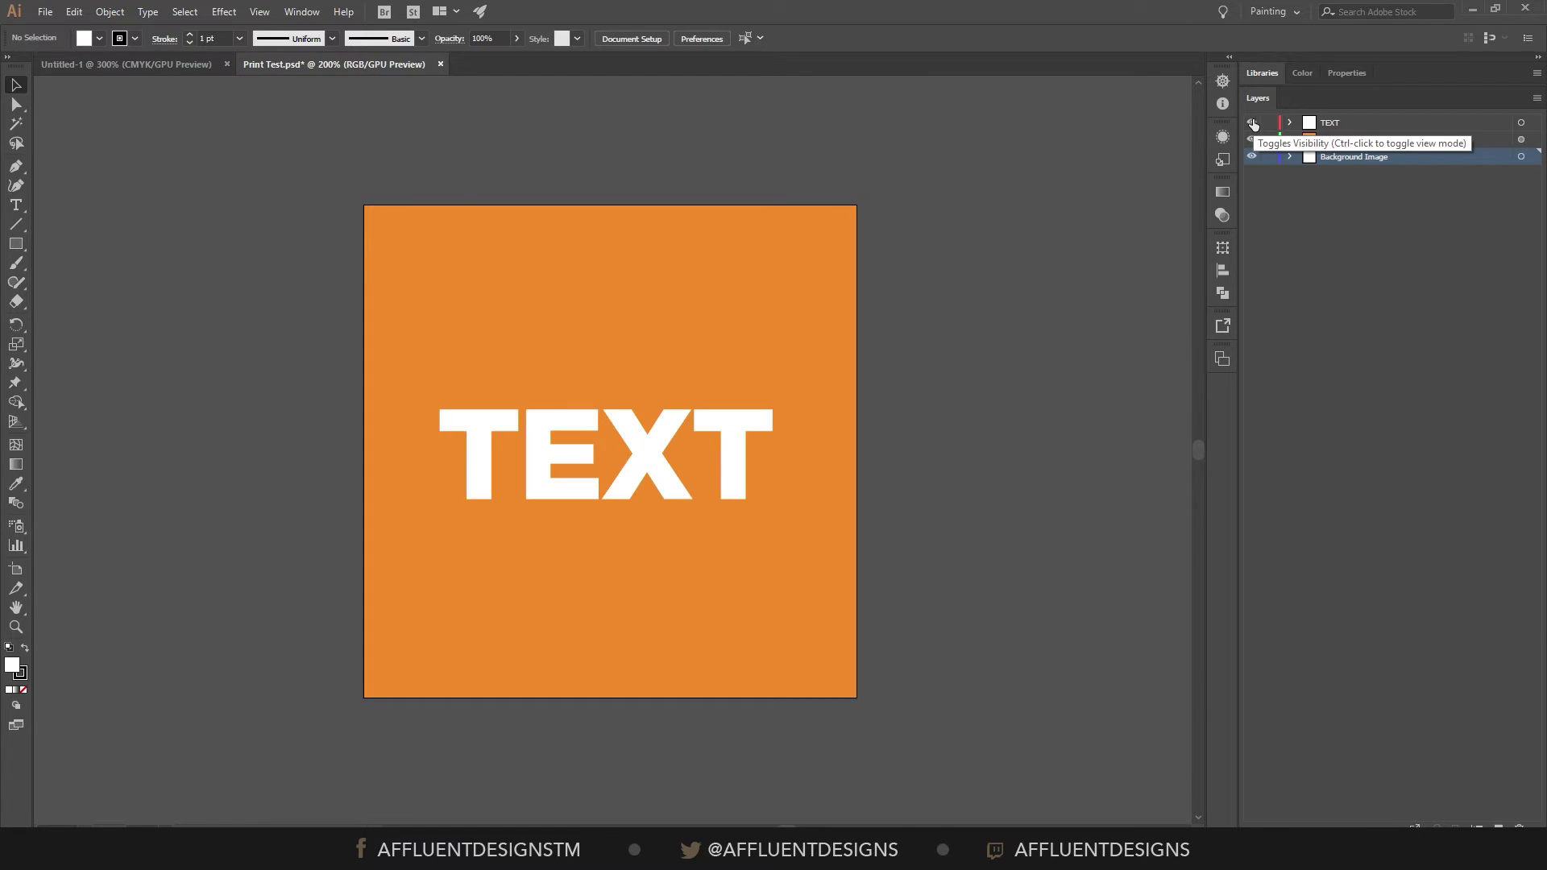
left_click(1252, 123)
left_click(1252, 122)
left_click(1370, 123)
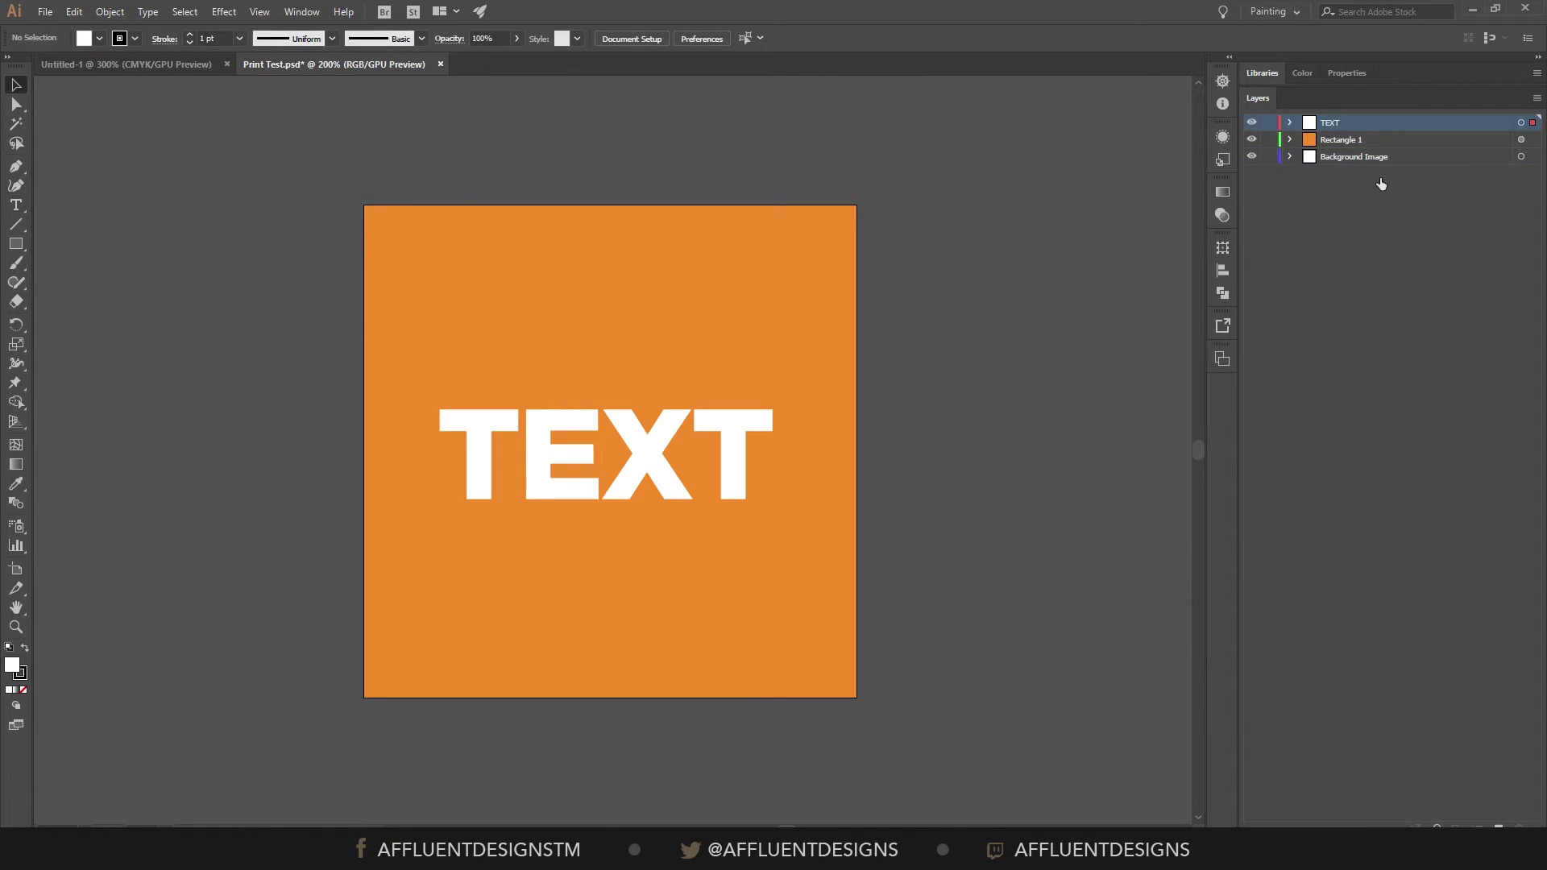
left_click_drag(683, 433, 723, 376)
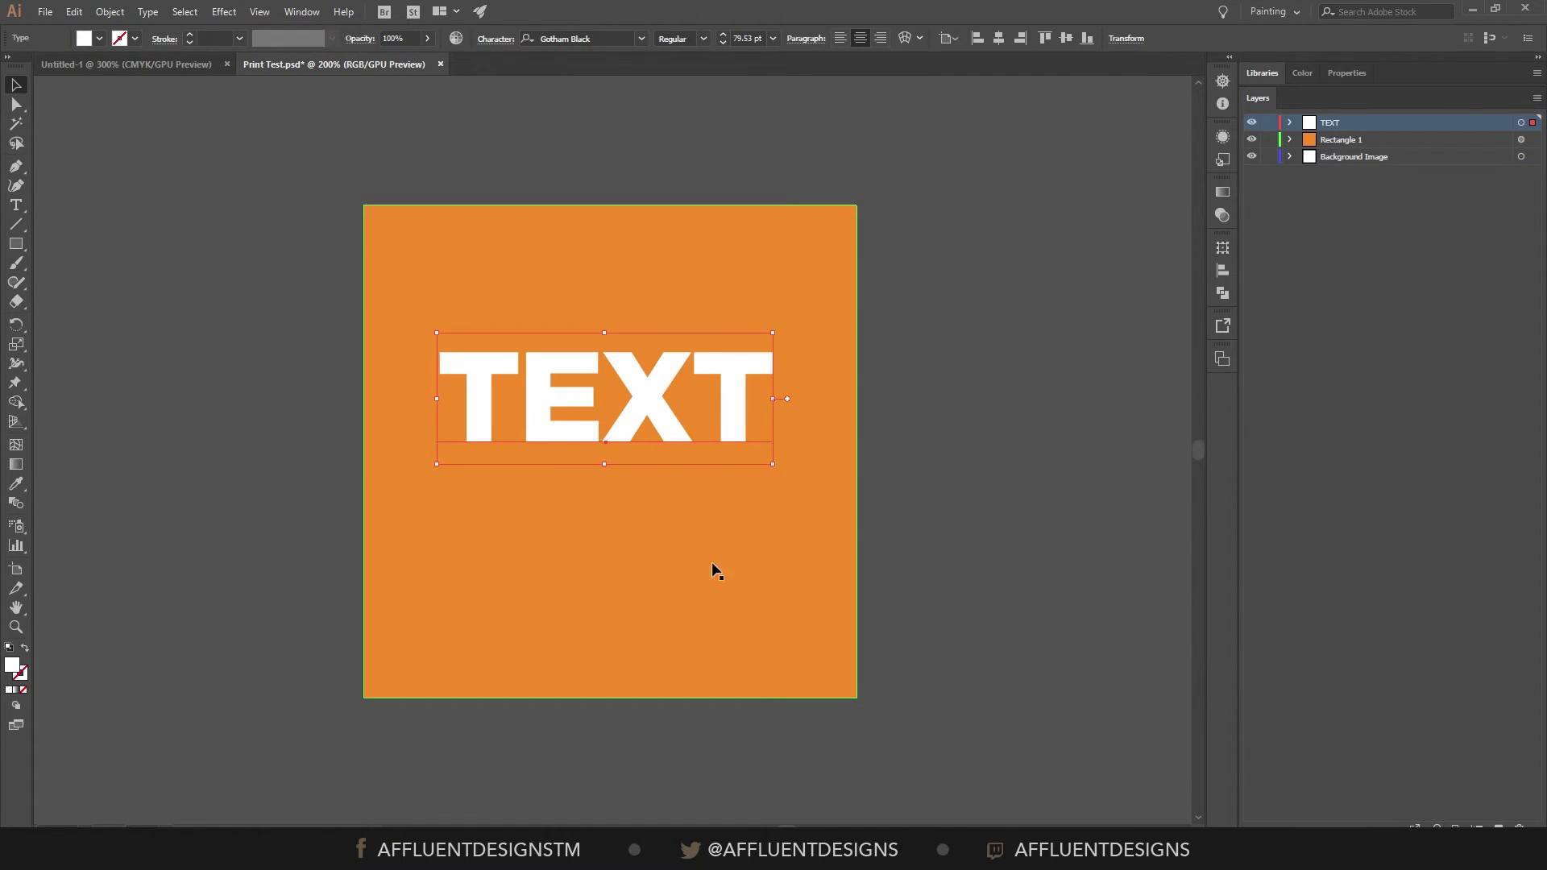
key("ctrl+z")
key("t")
left_click_drag(524, 460, 568, 459)
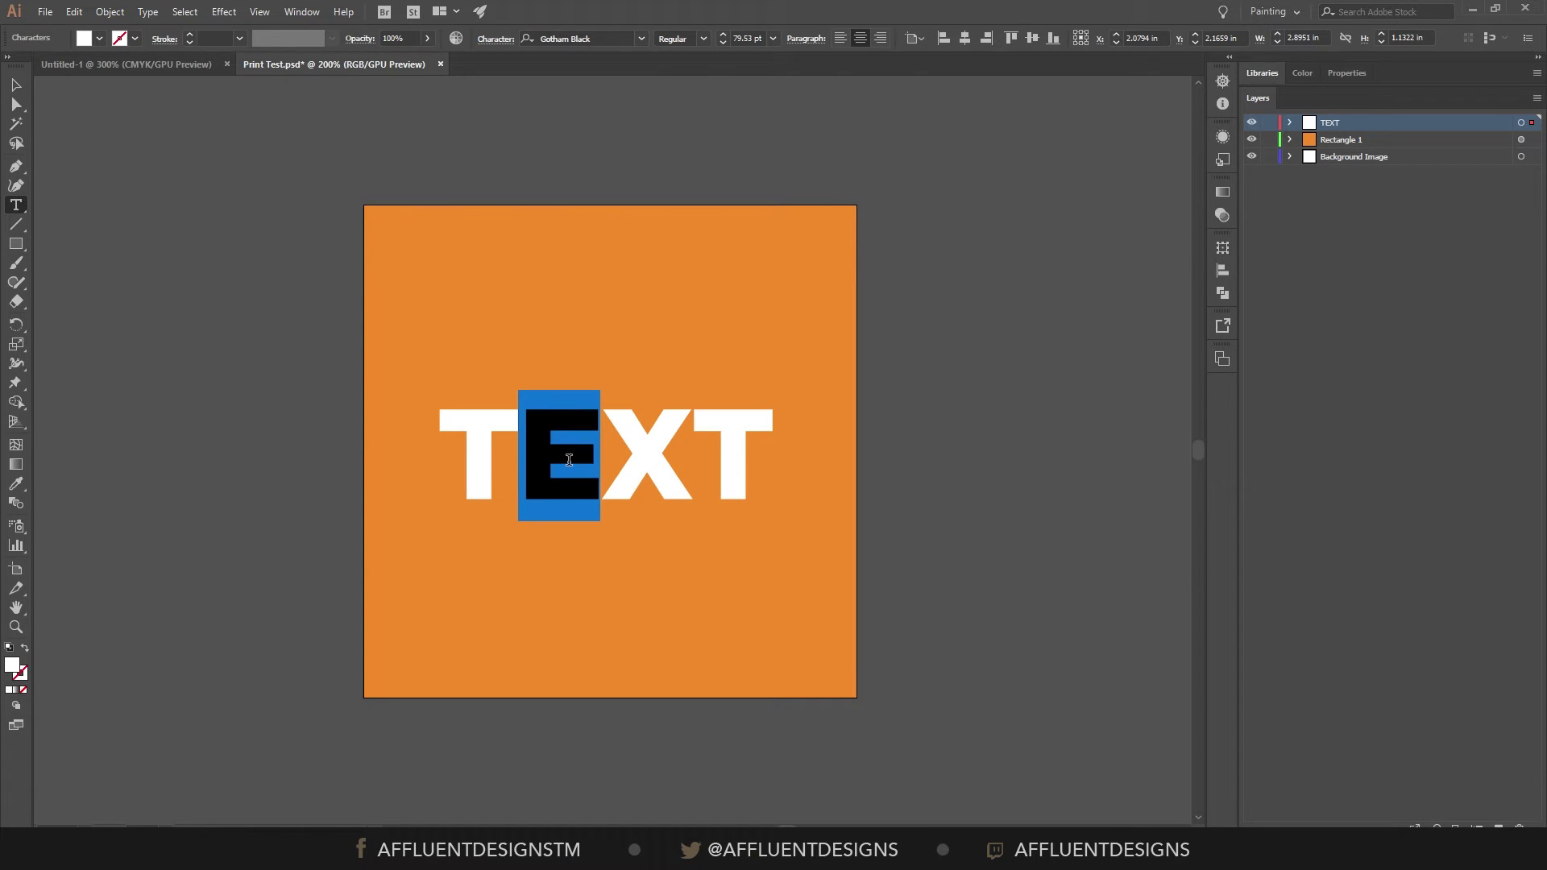
type("r")
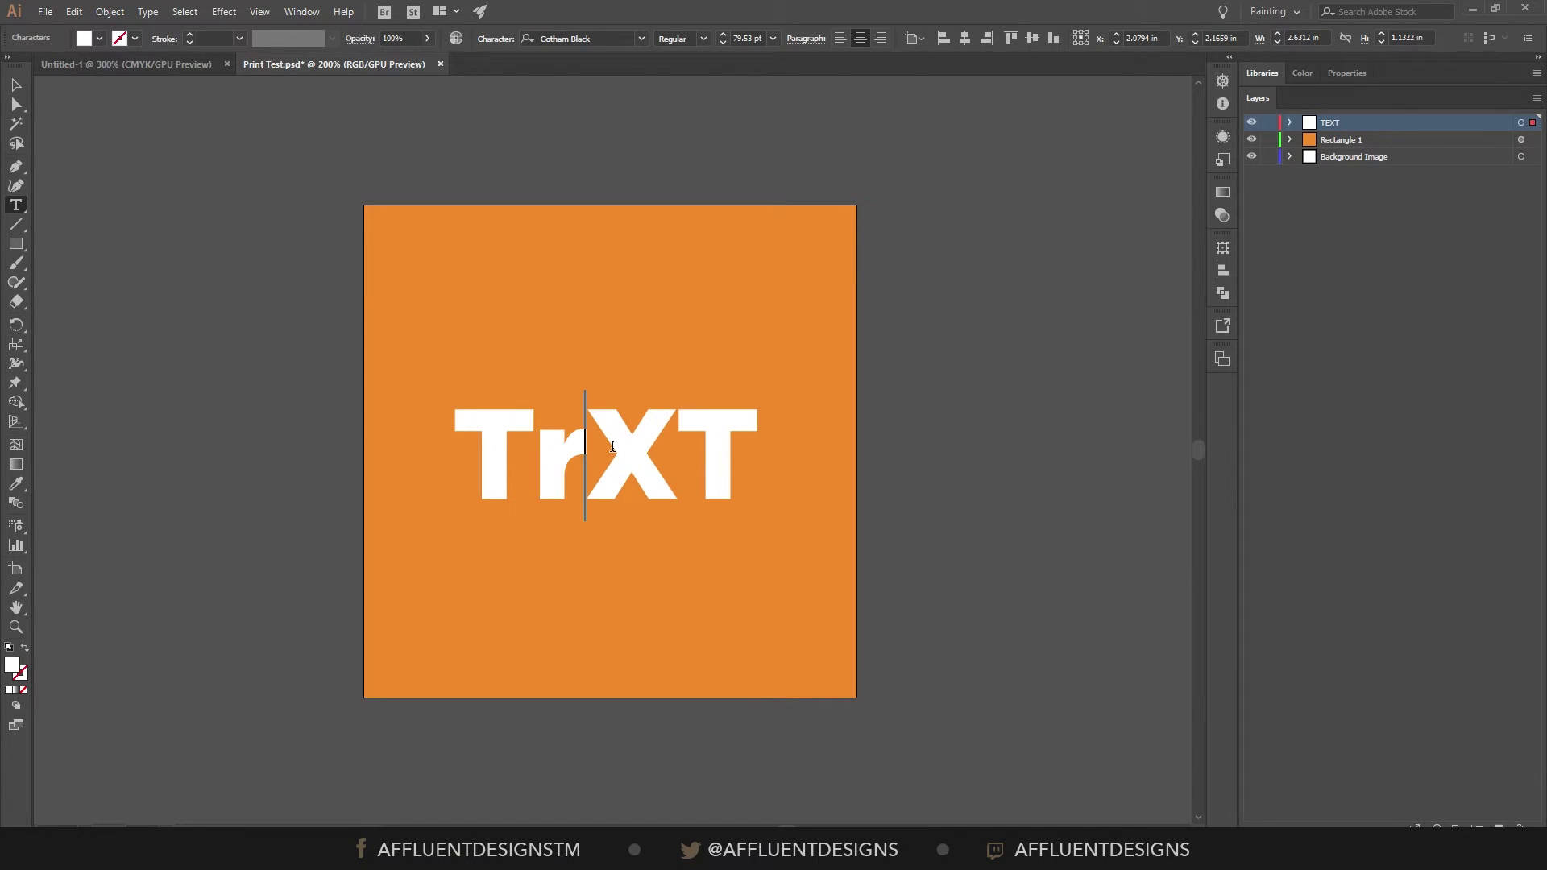
key("BackSpace")
type("E")
key("Escape")
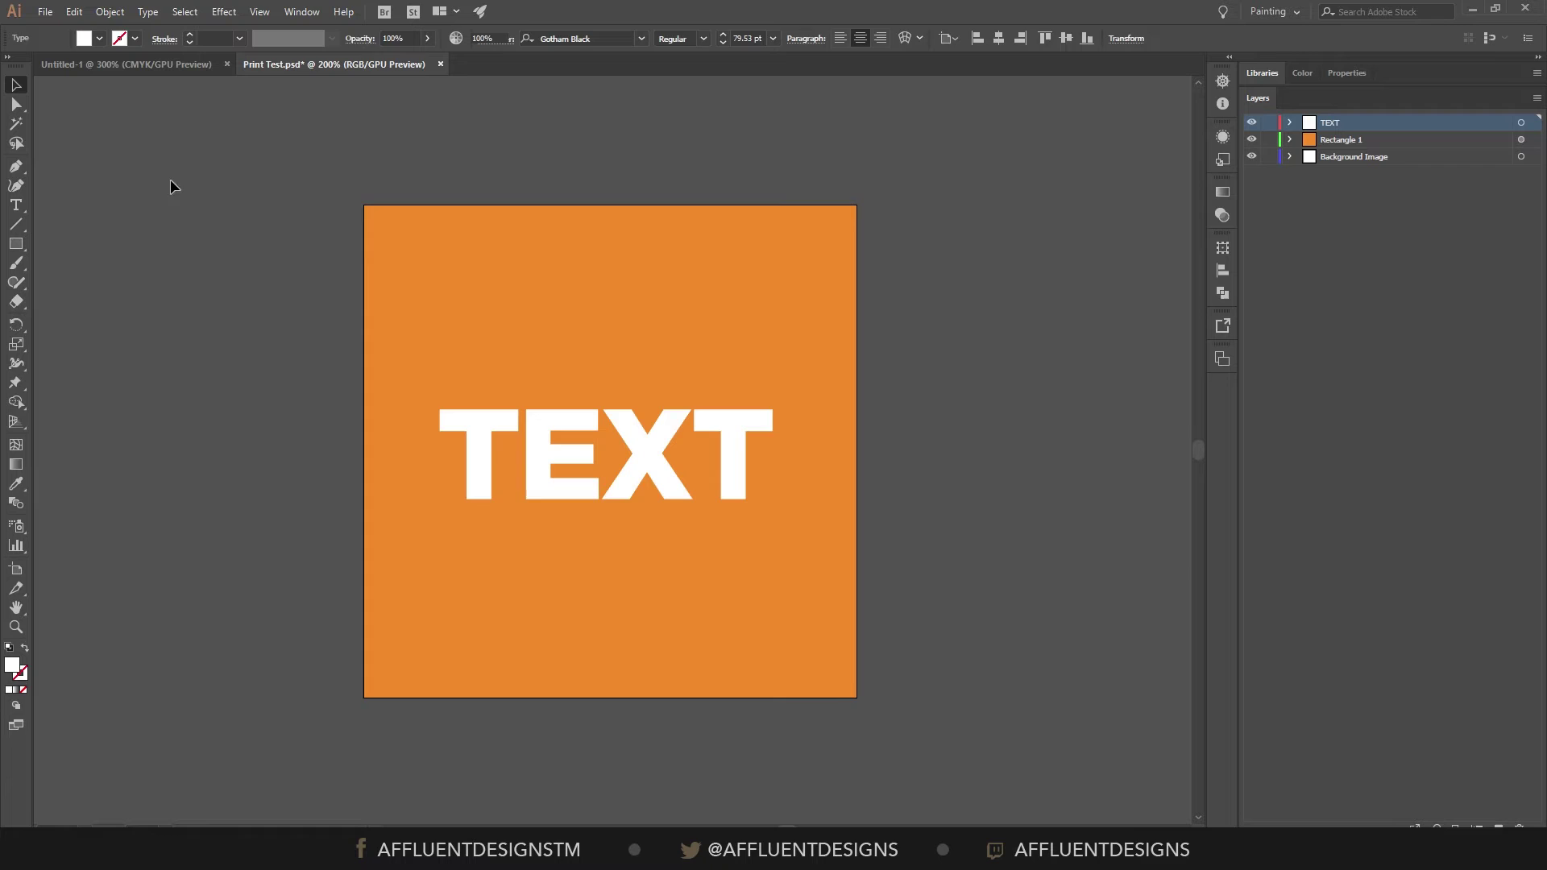
left_click(170, 179)
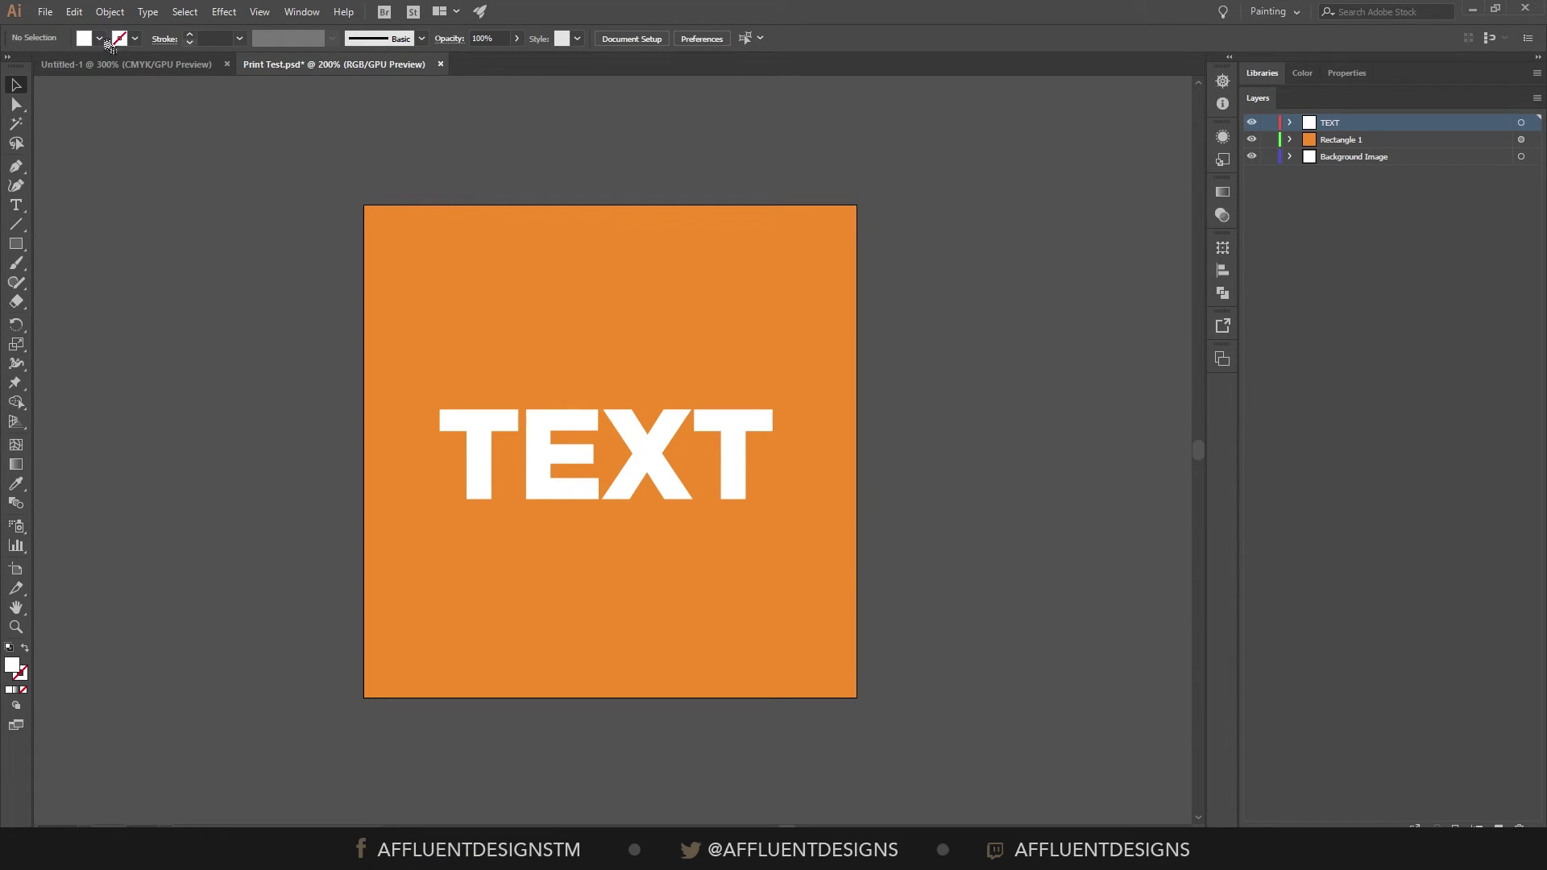
Step: Set Artboard 1's width and height to 4 in through Artboard Options
left_click(1223, 361)
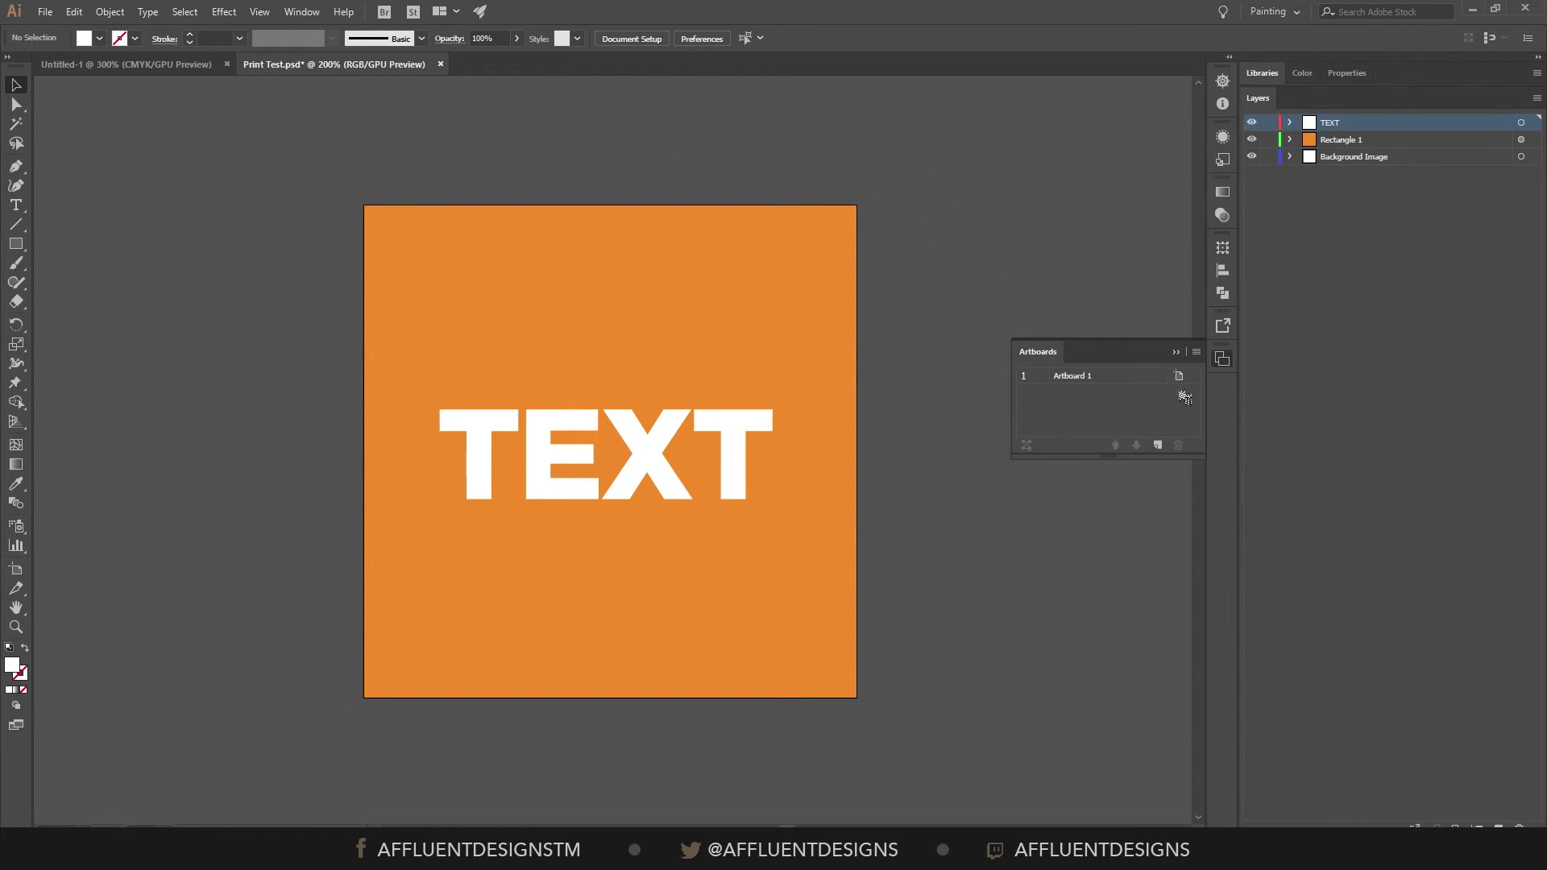
double_click(1178, 378)
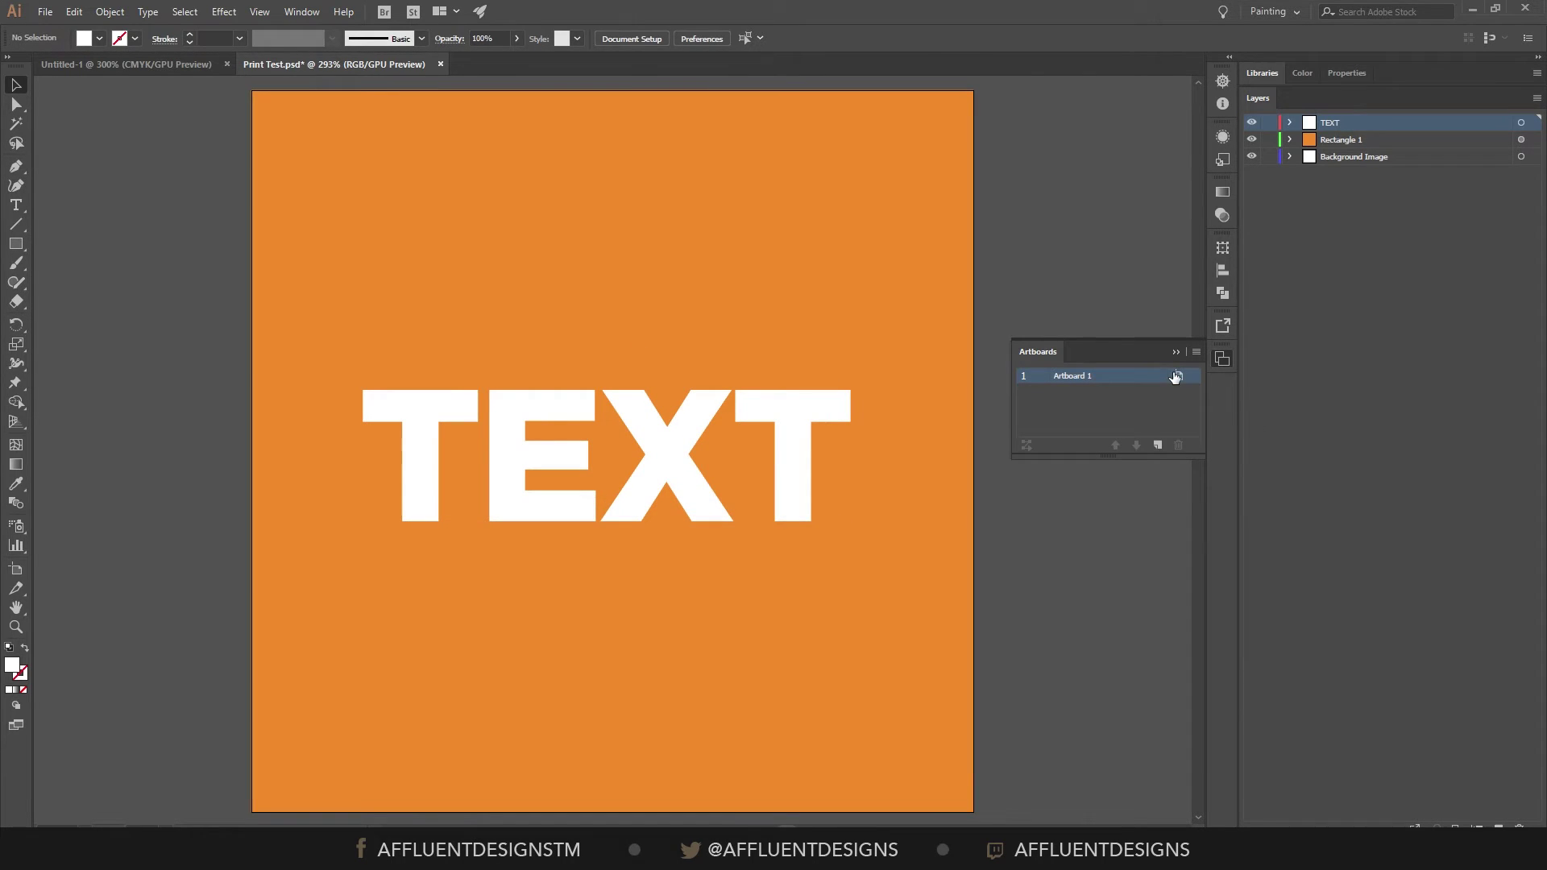
left_click(1180, 377)
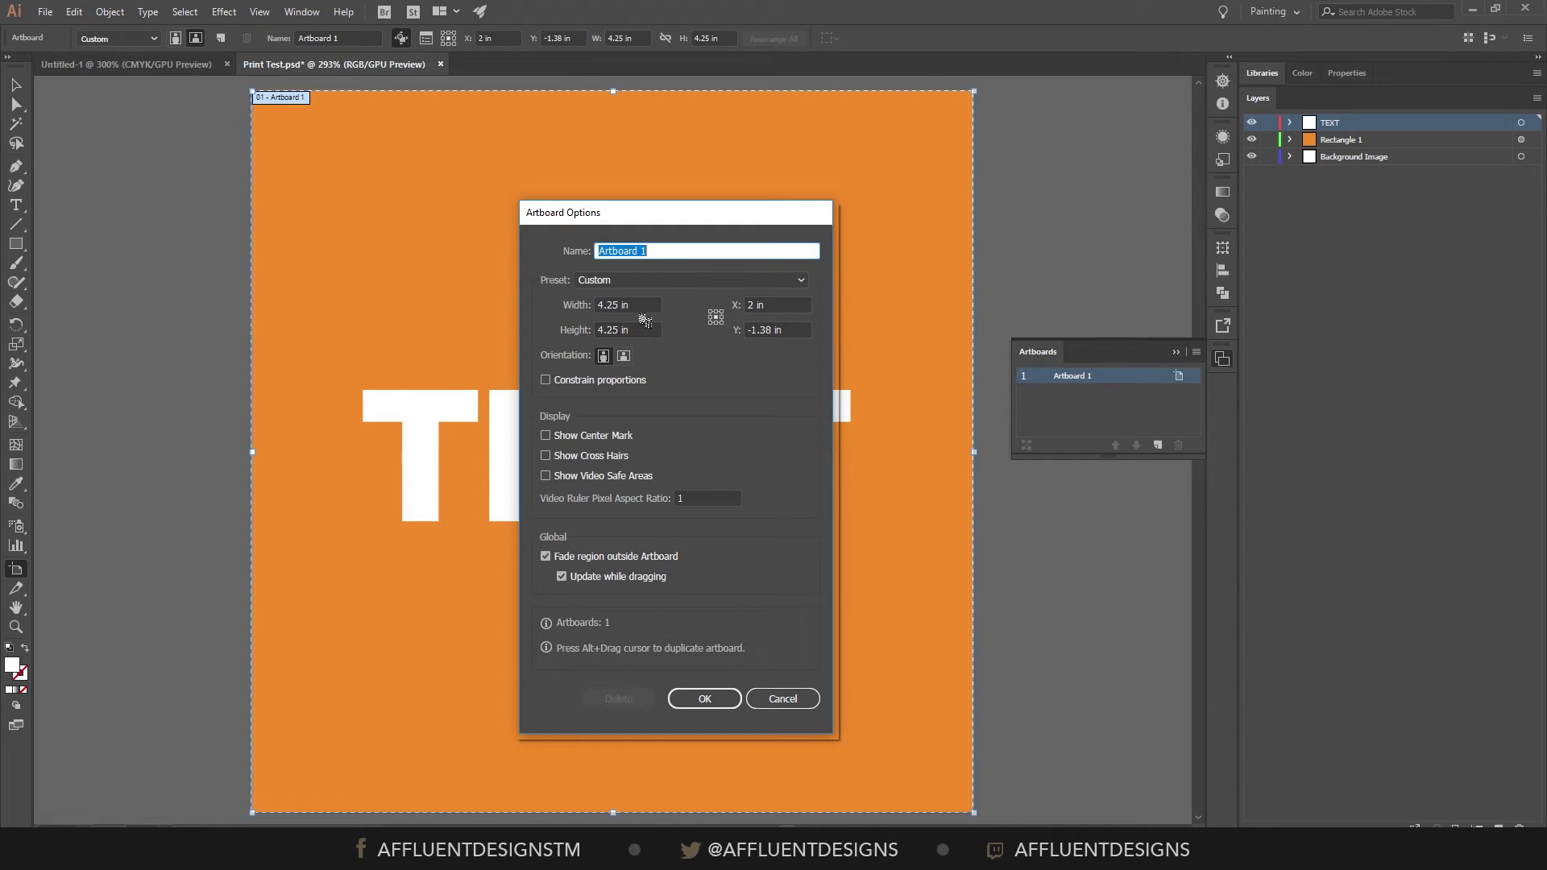
left_click(616, 304)
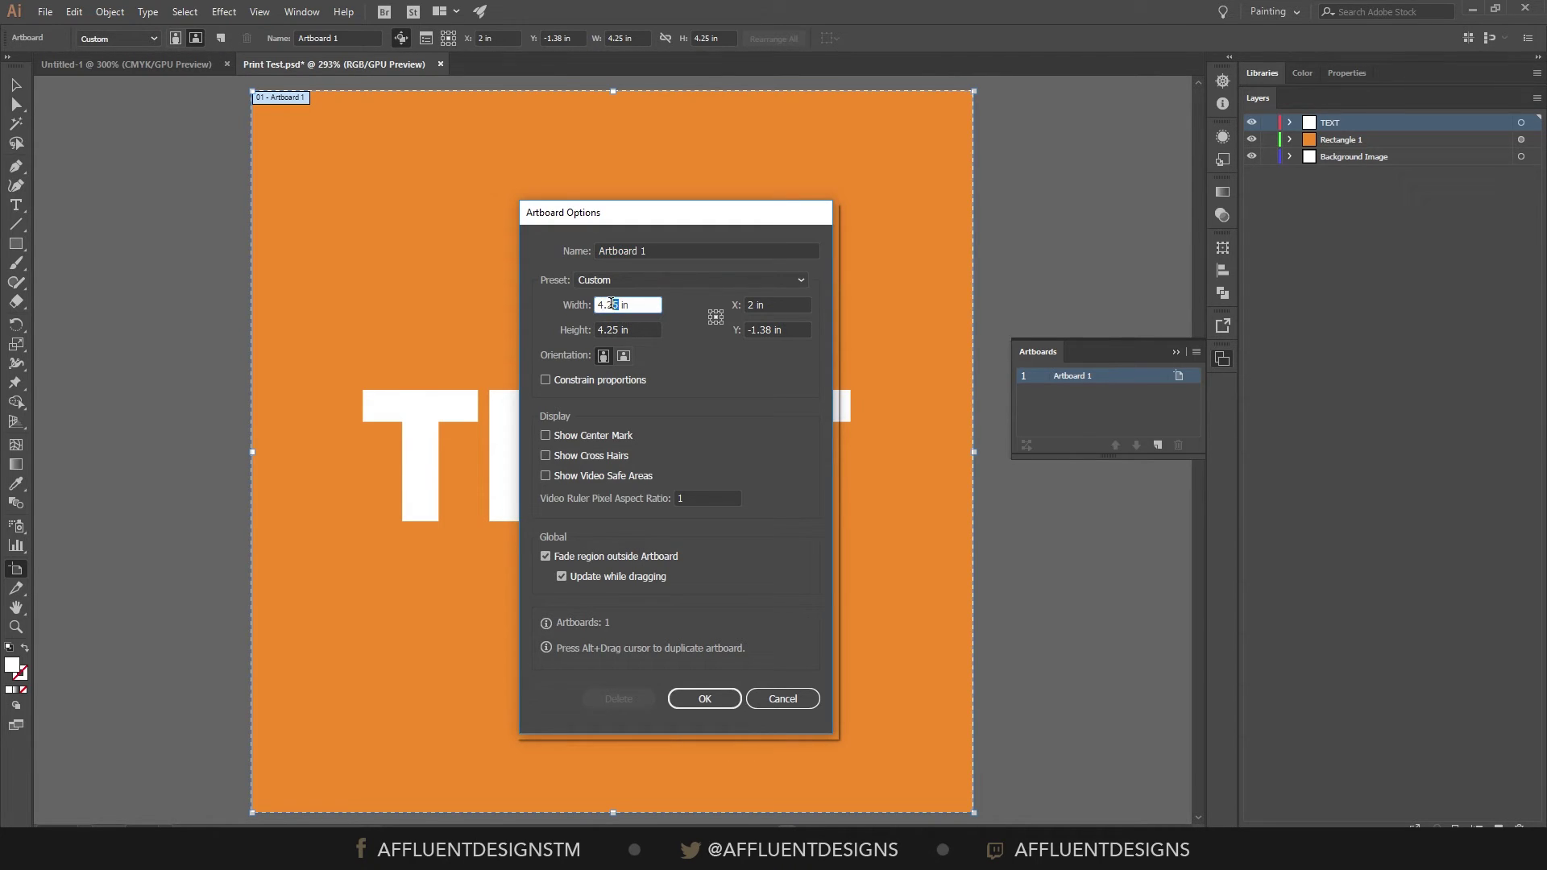
key("BackSpace")
key("BackSpace")
left_click_drag(619, 330, 608, 328)
key("BackSpace")
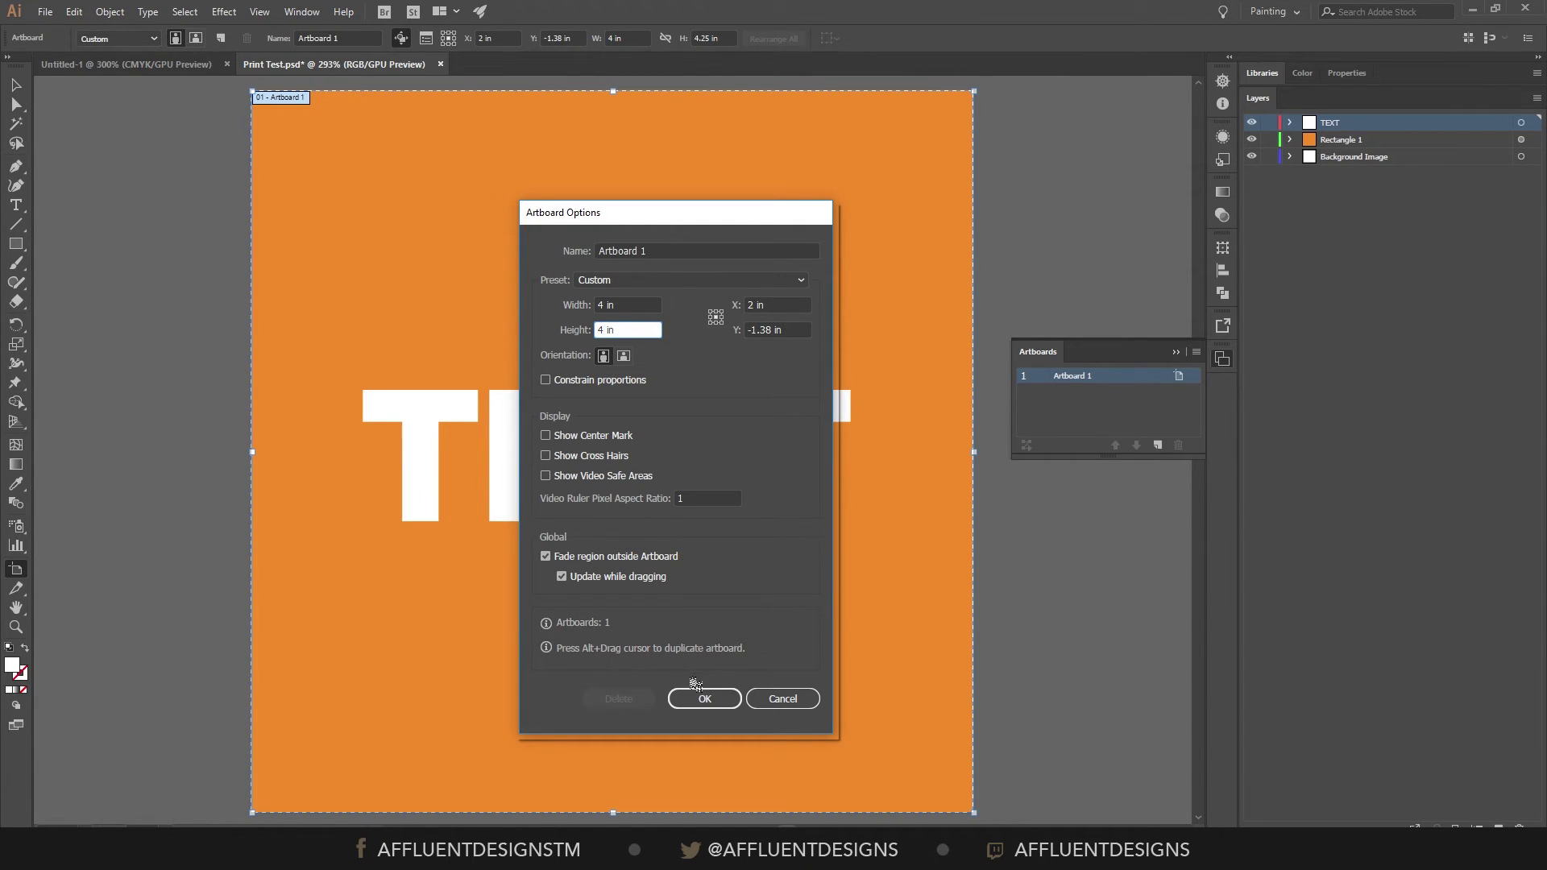
left_click(693, 698)
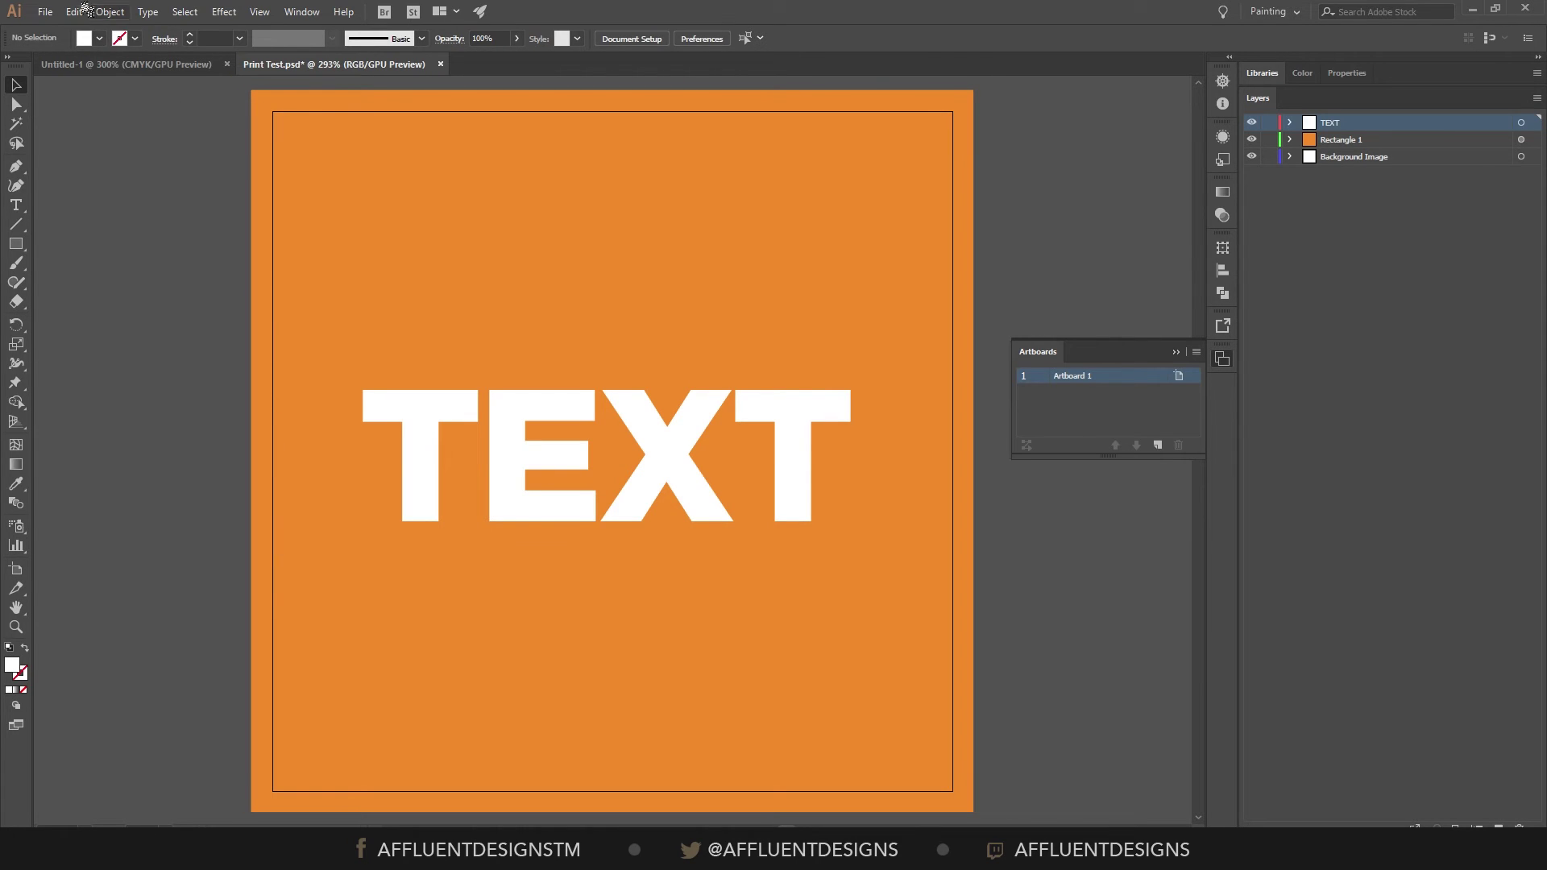
Step: Enter a linked .125 in bleed in Document Setup and collapse the Artboards panel
left_click(44, 11)
left_click(118, 379)
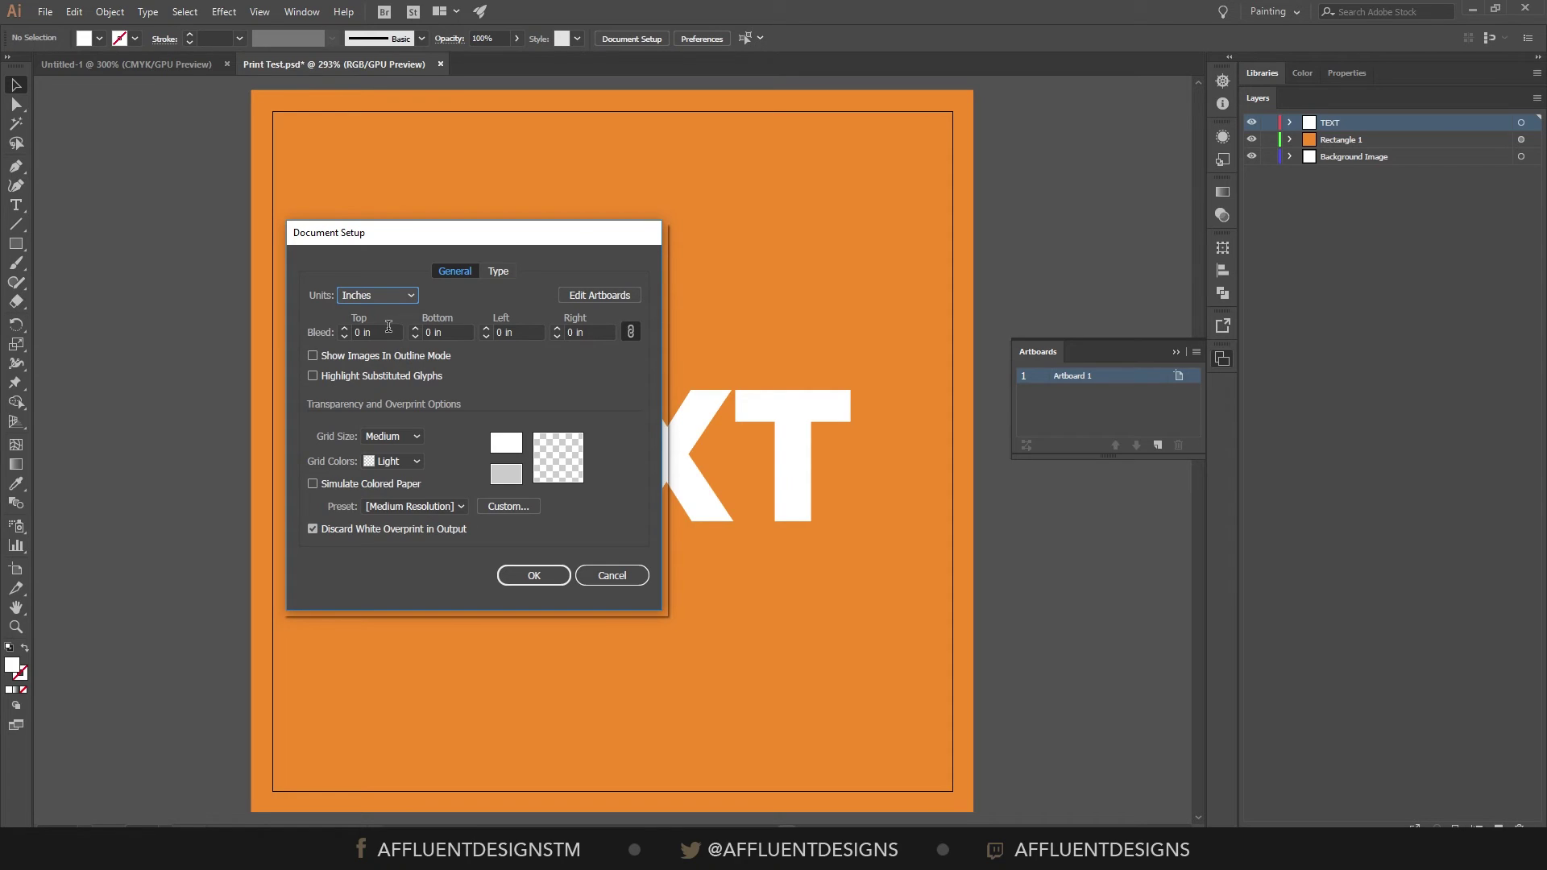
type(".125")
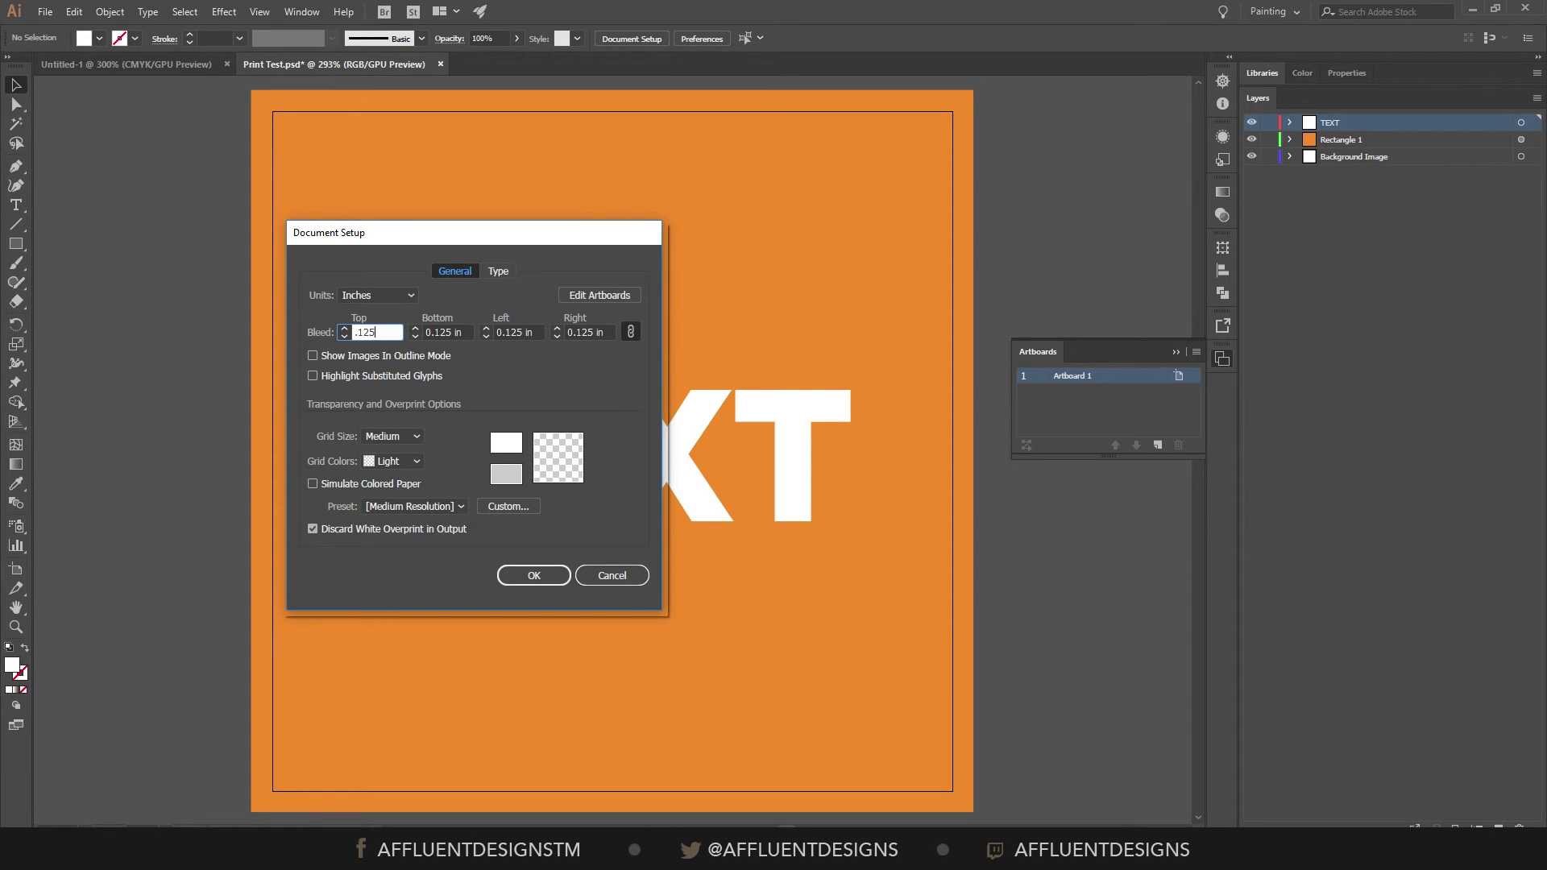
left_click(532, 575)
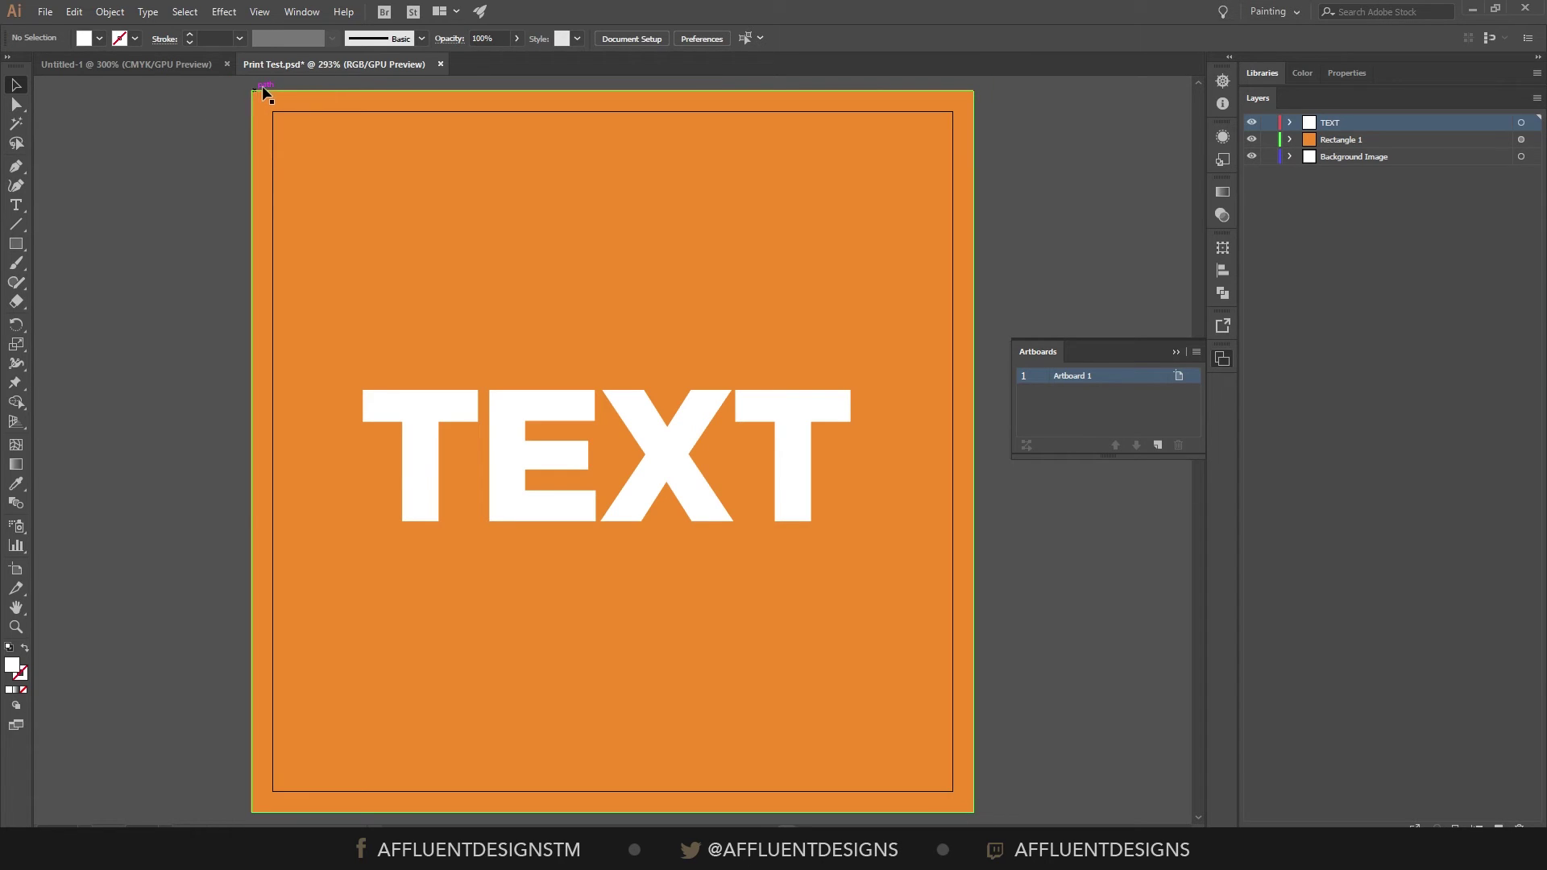
left_click(1175, 352)
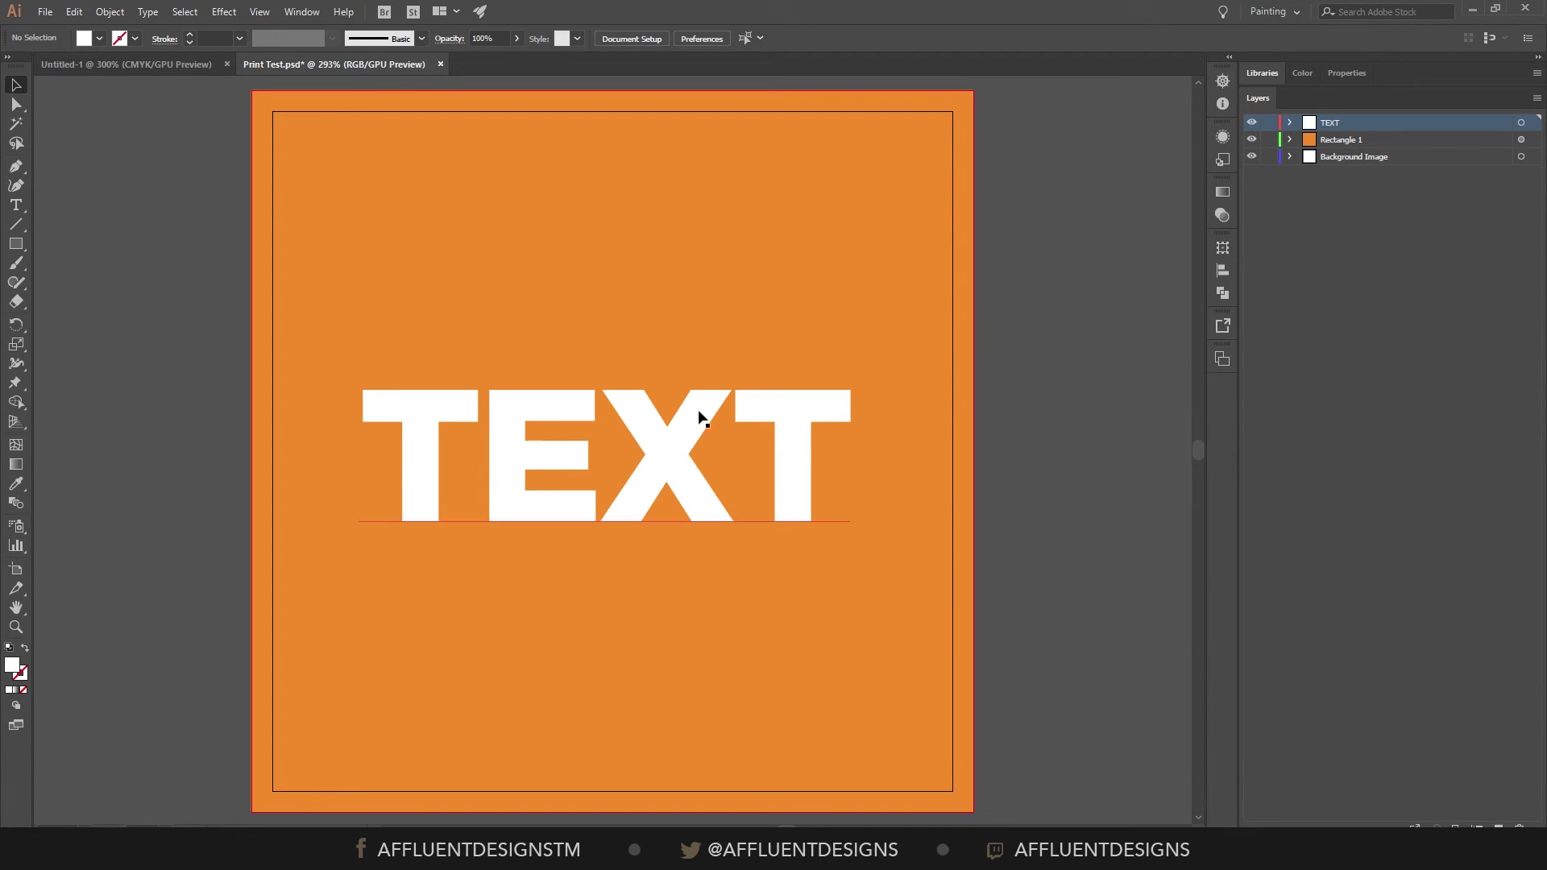
Step: Save As with type Adobe PDF (*.PDF) under the name Print Test.pdf
left_click(45, 11)
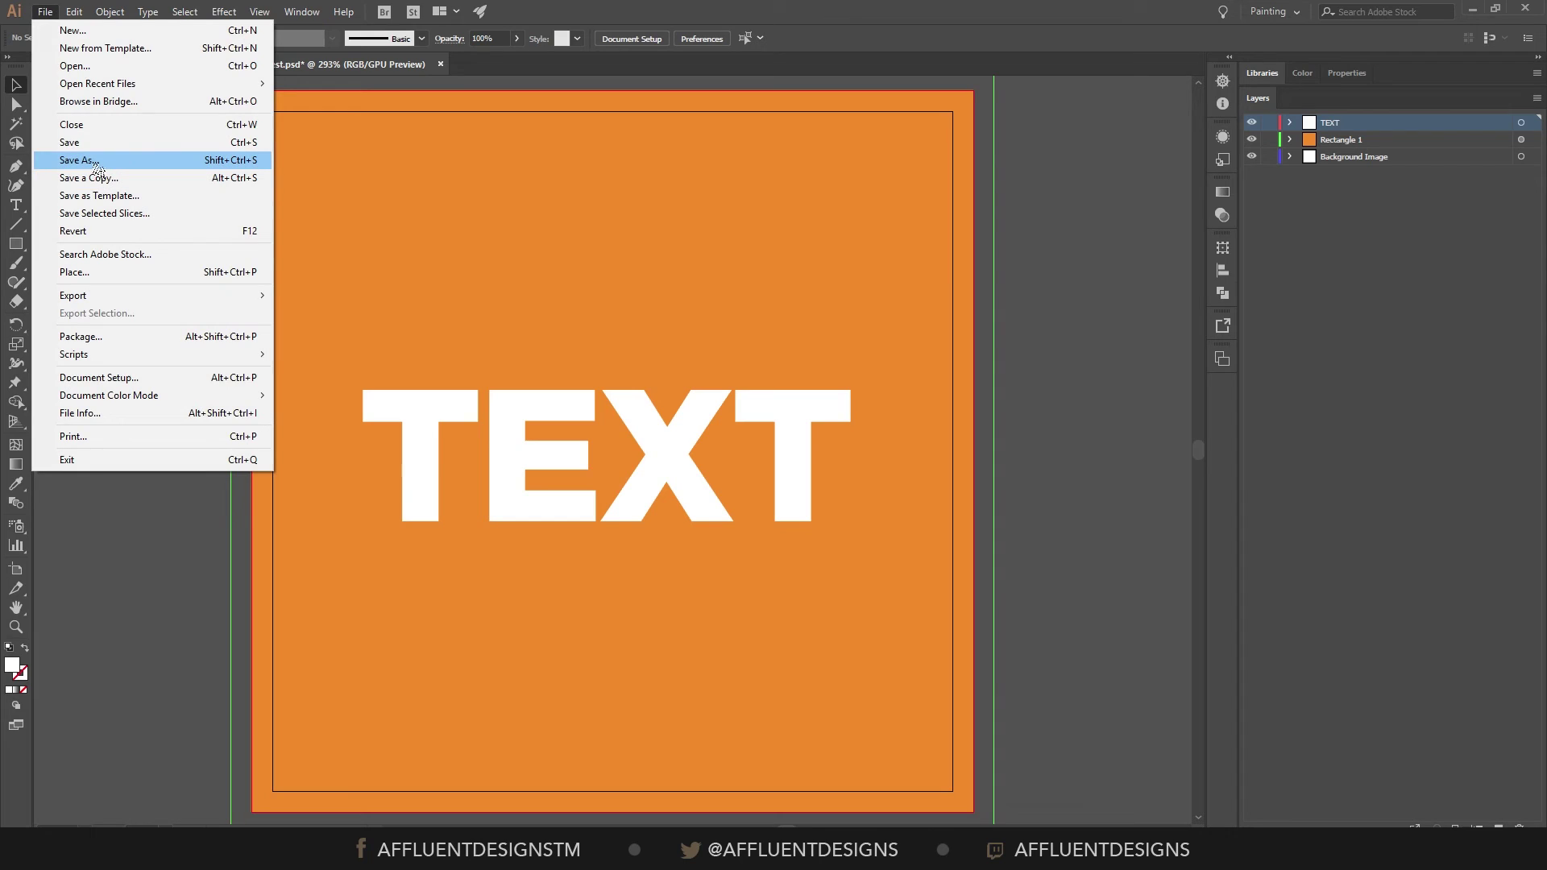
left_click(95, 161)
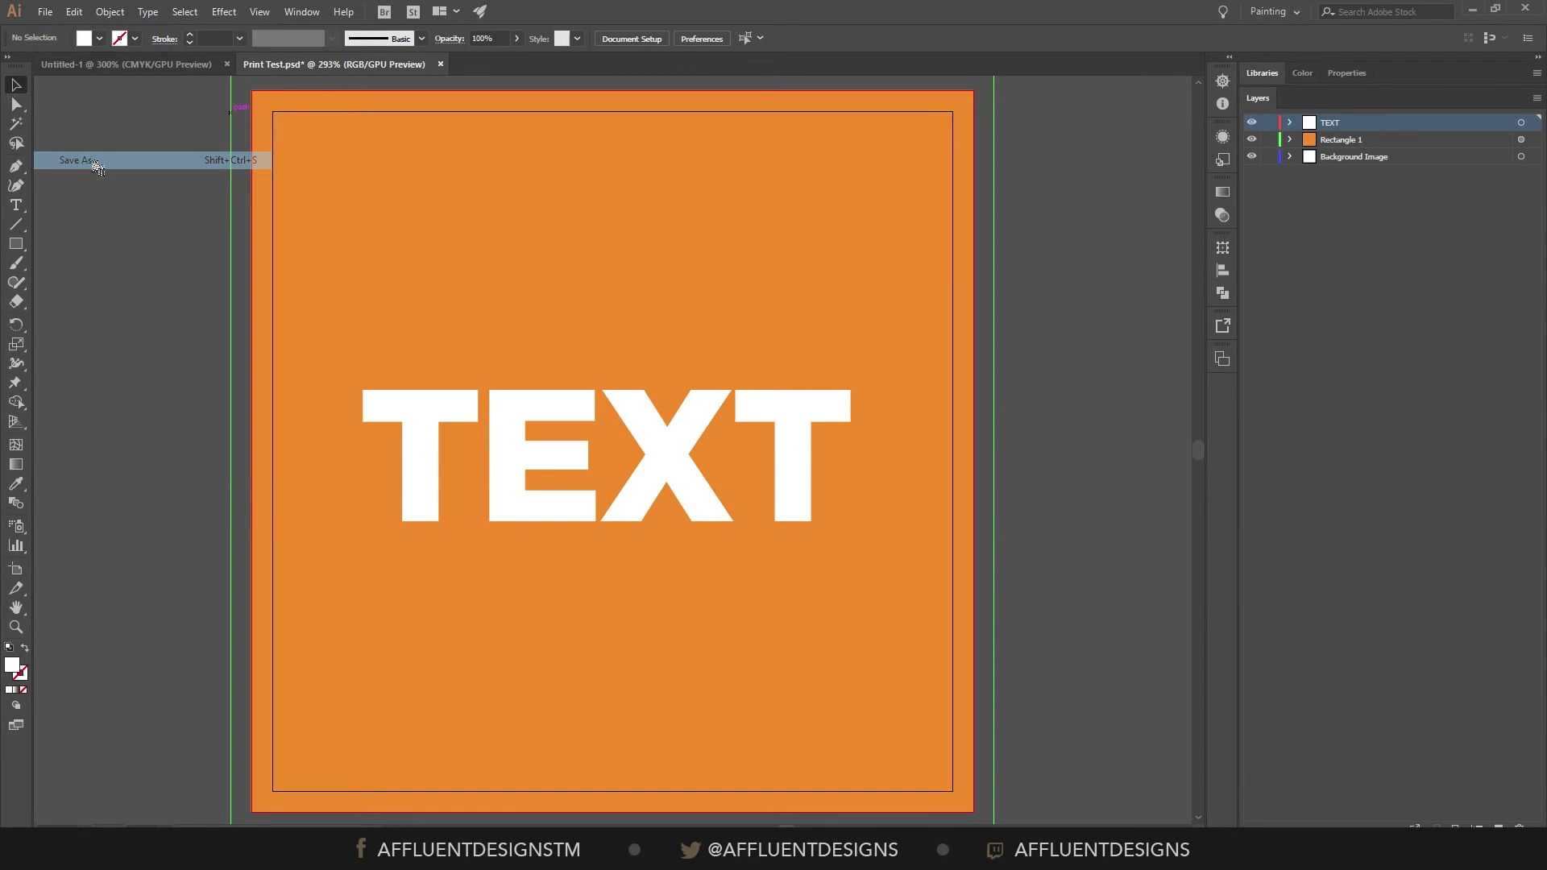
left_click(327, 375)
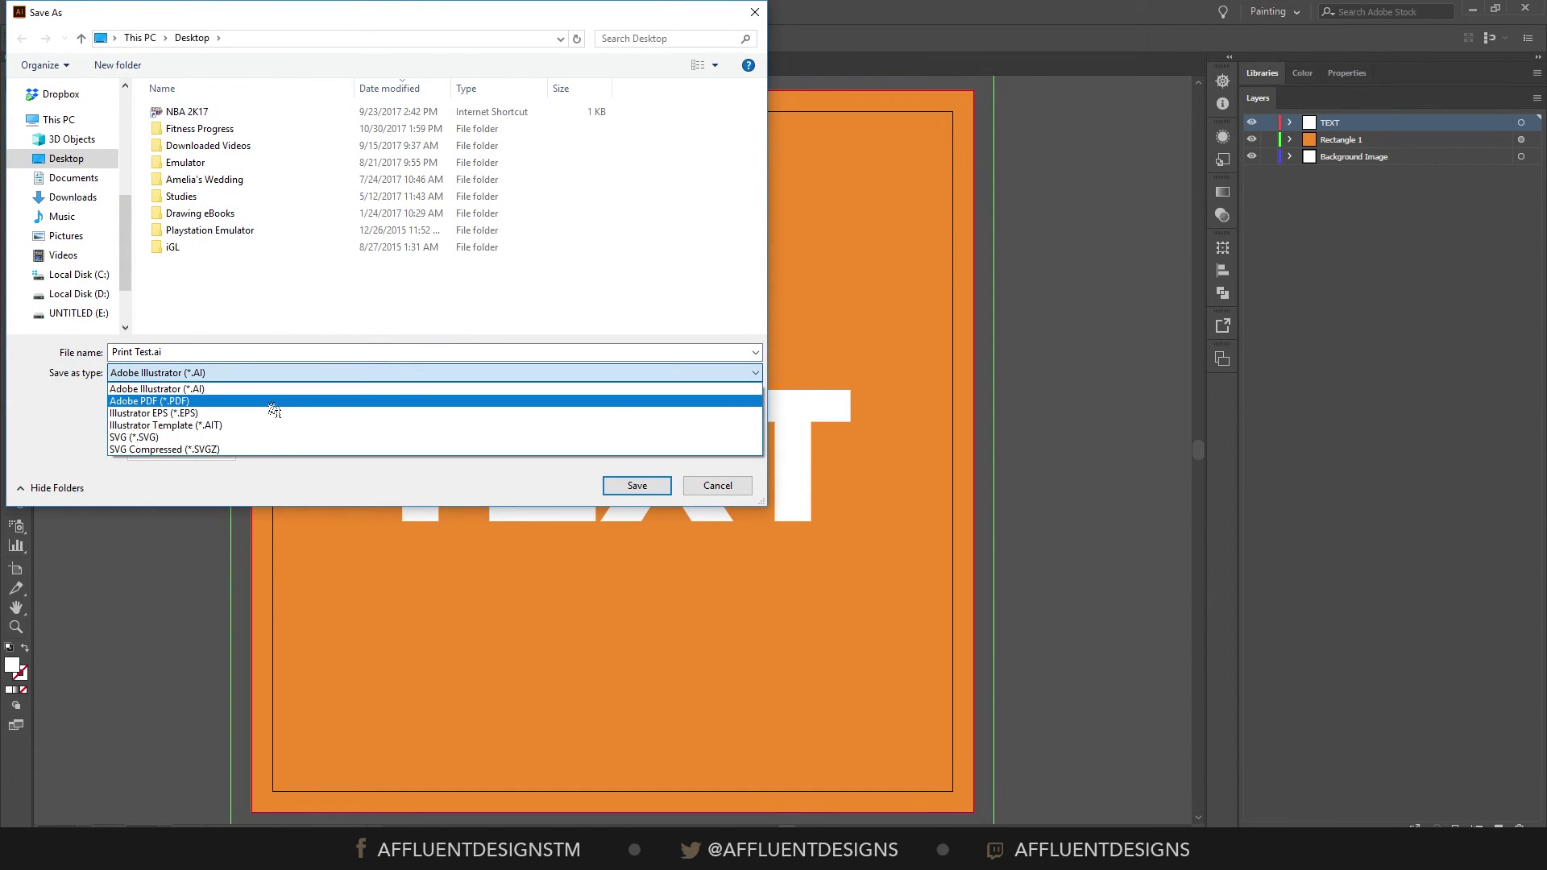
left_click(347, 397)
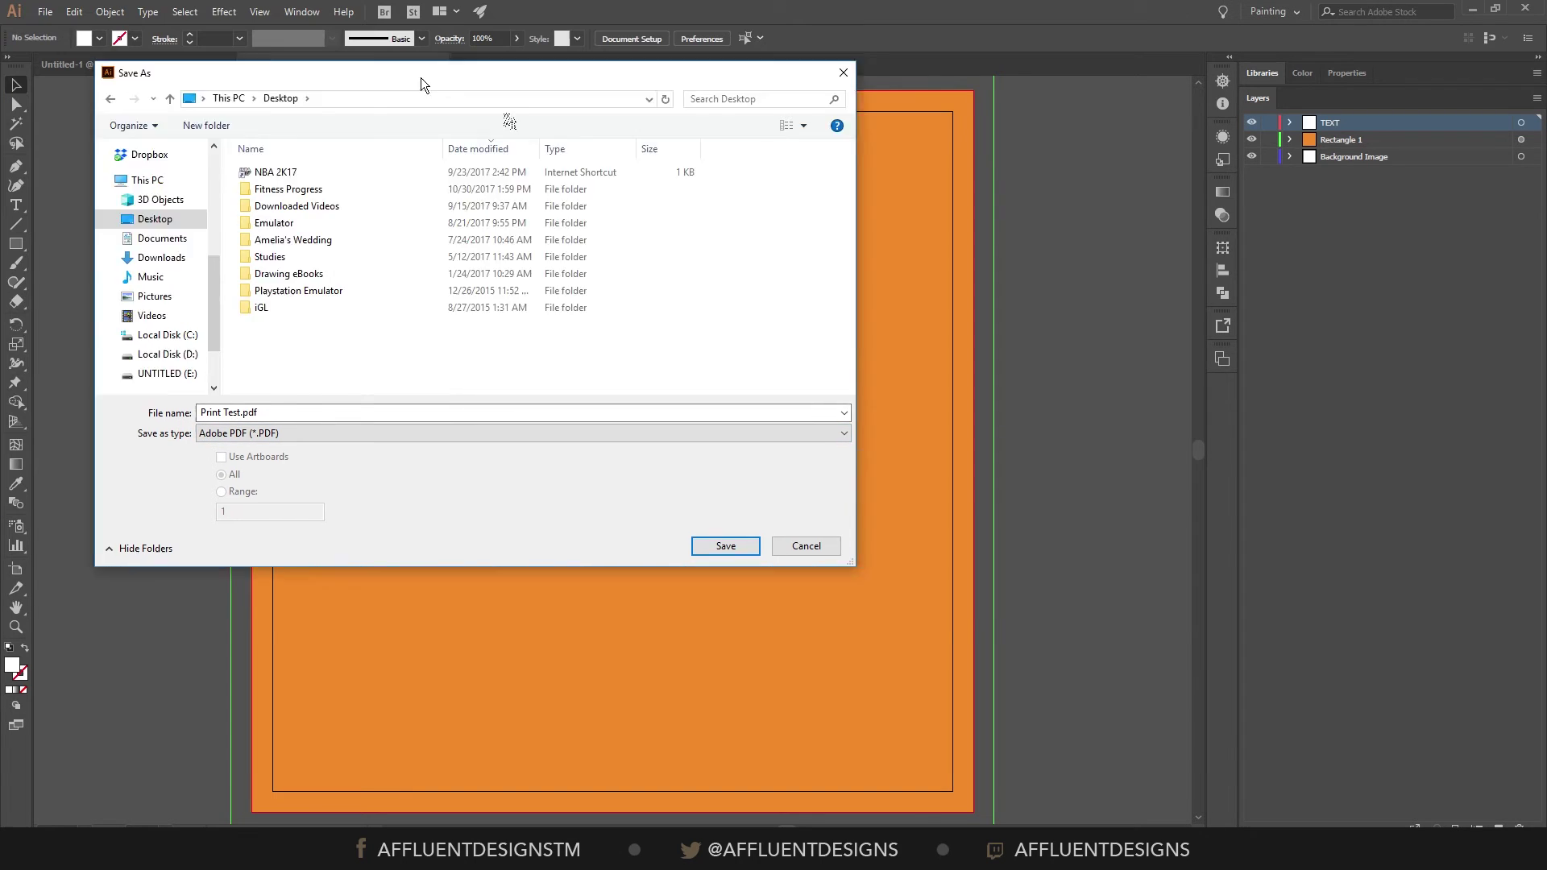
left_click(913, 597)
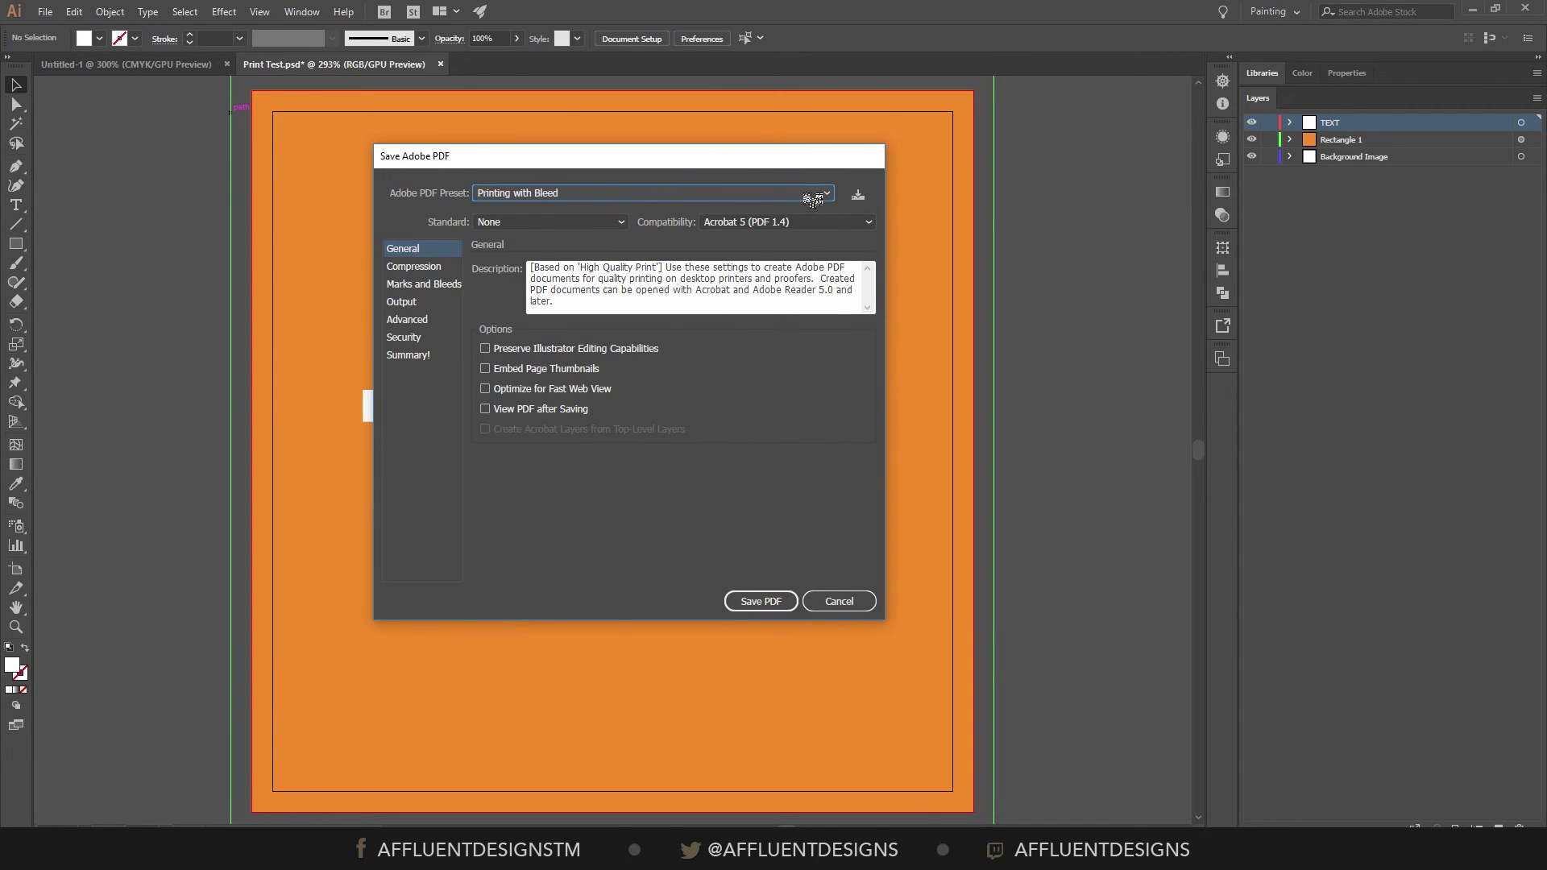
Step: Choose the [Illustrator Default] preset and uncheck Preserve Editing Capabilities and Embed Page Thumbnails
left_click(812, 198)
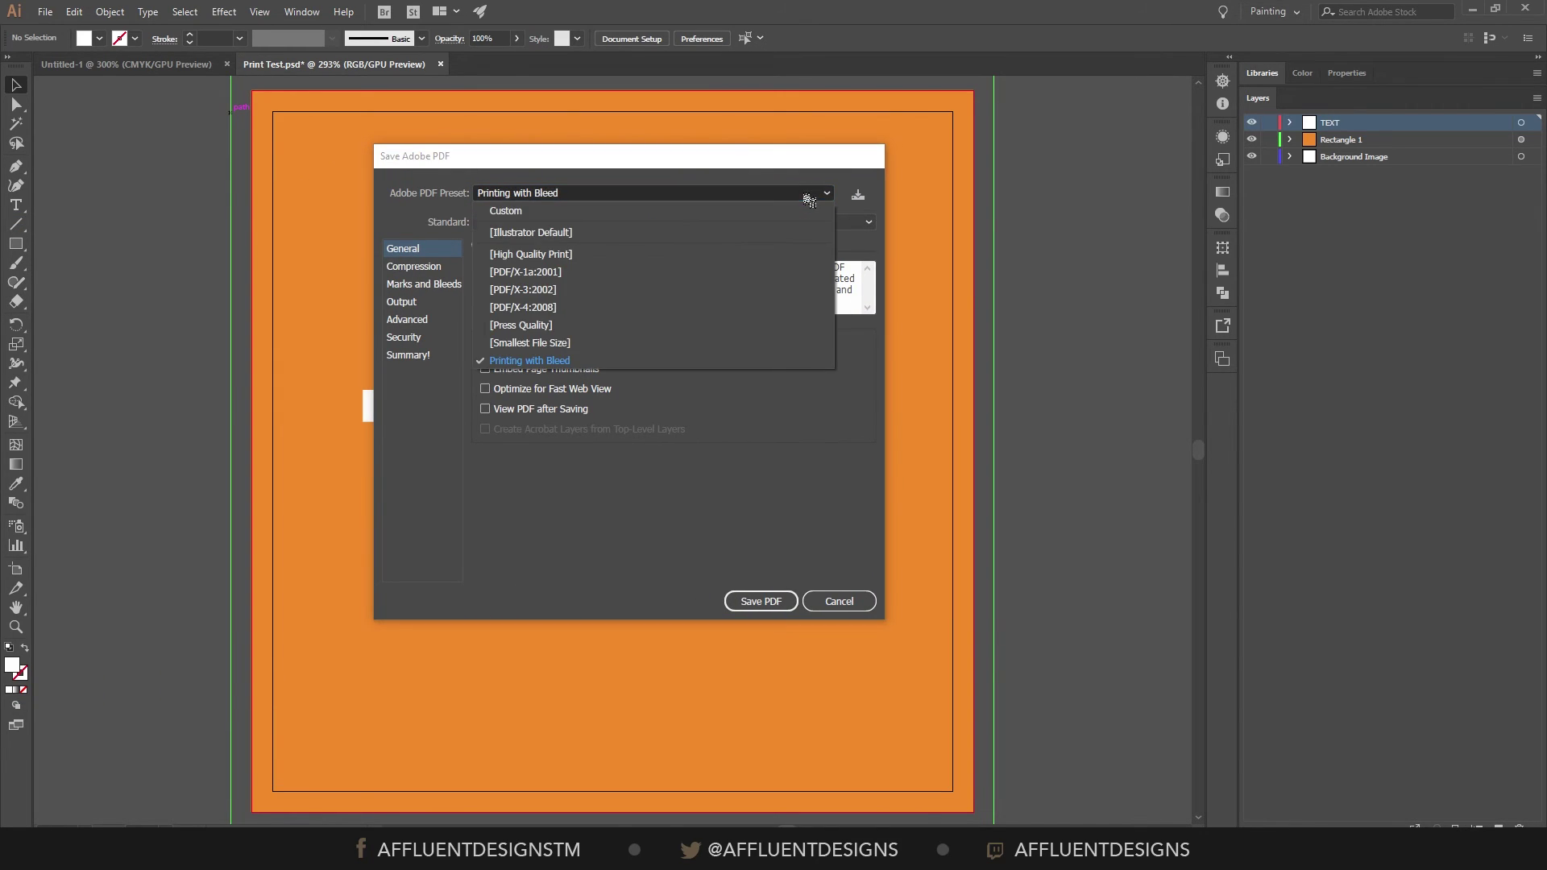
left_click(589, 240)
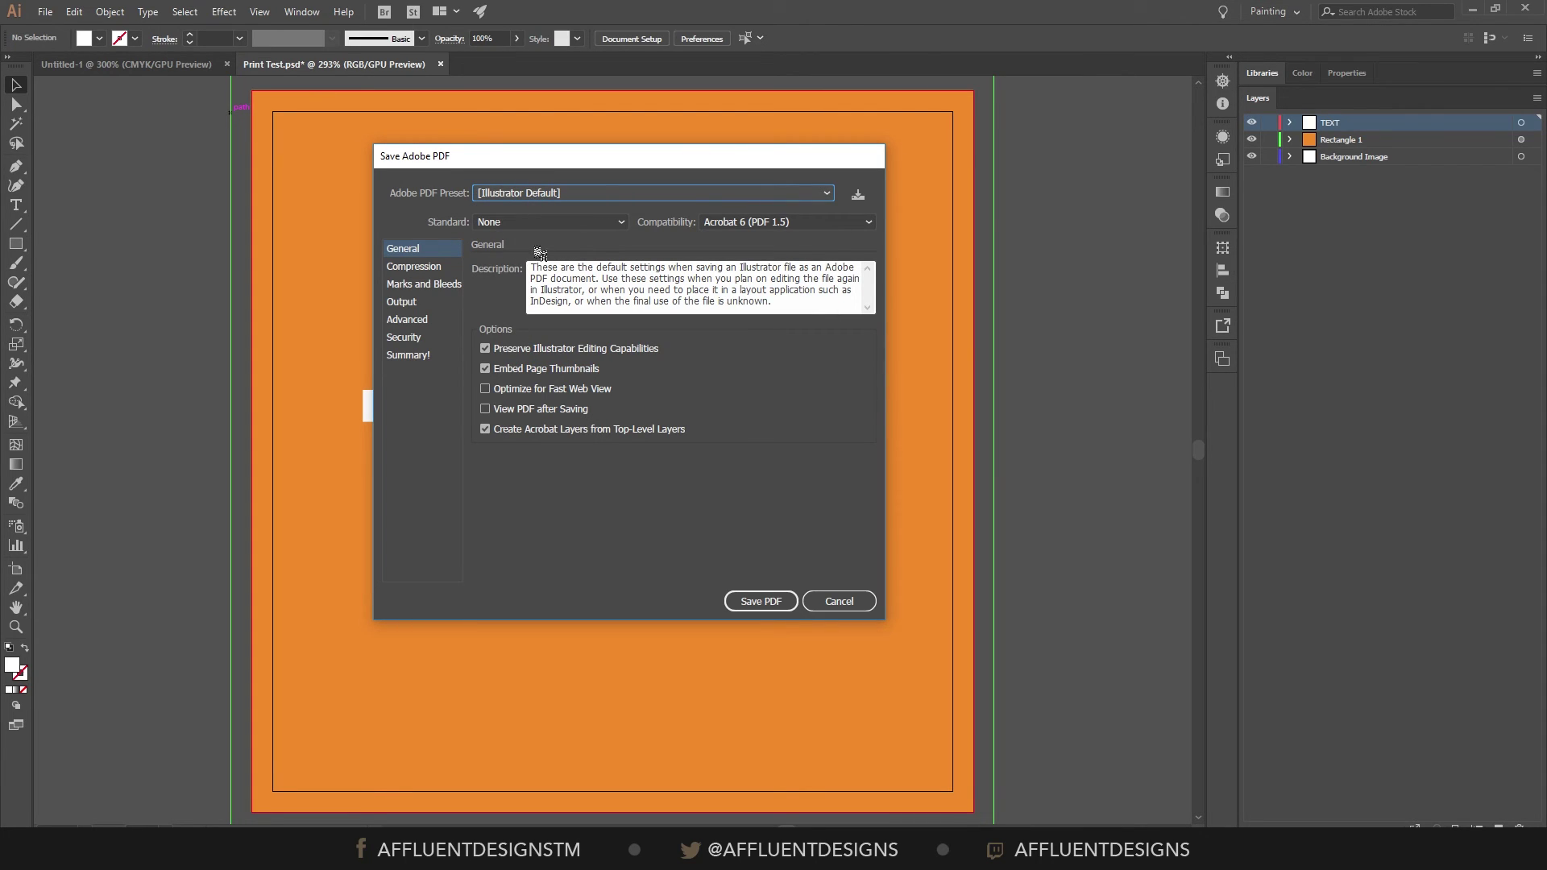
left_click(485, 349)
left_click(485, 368)
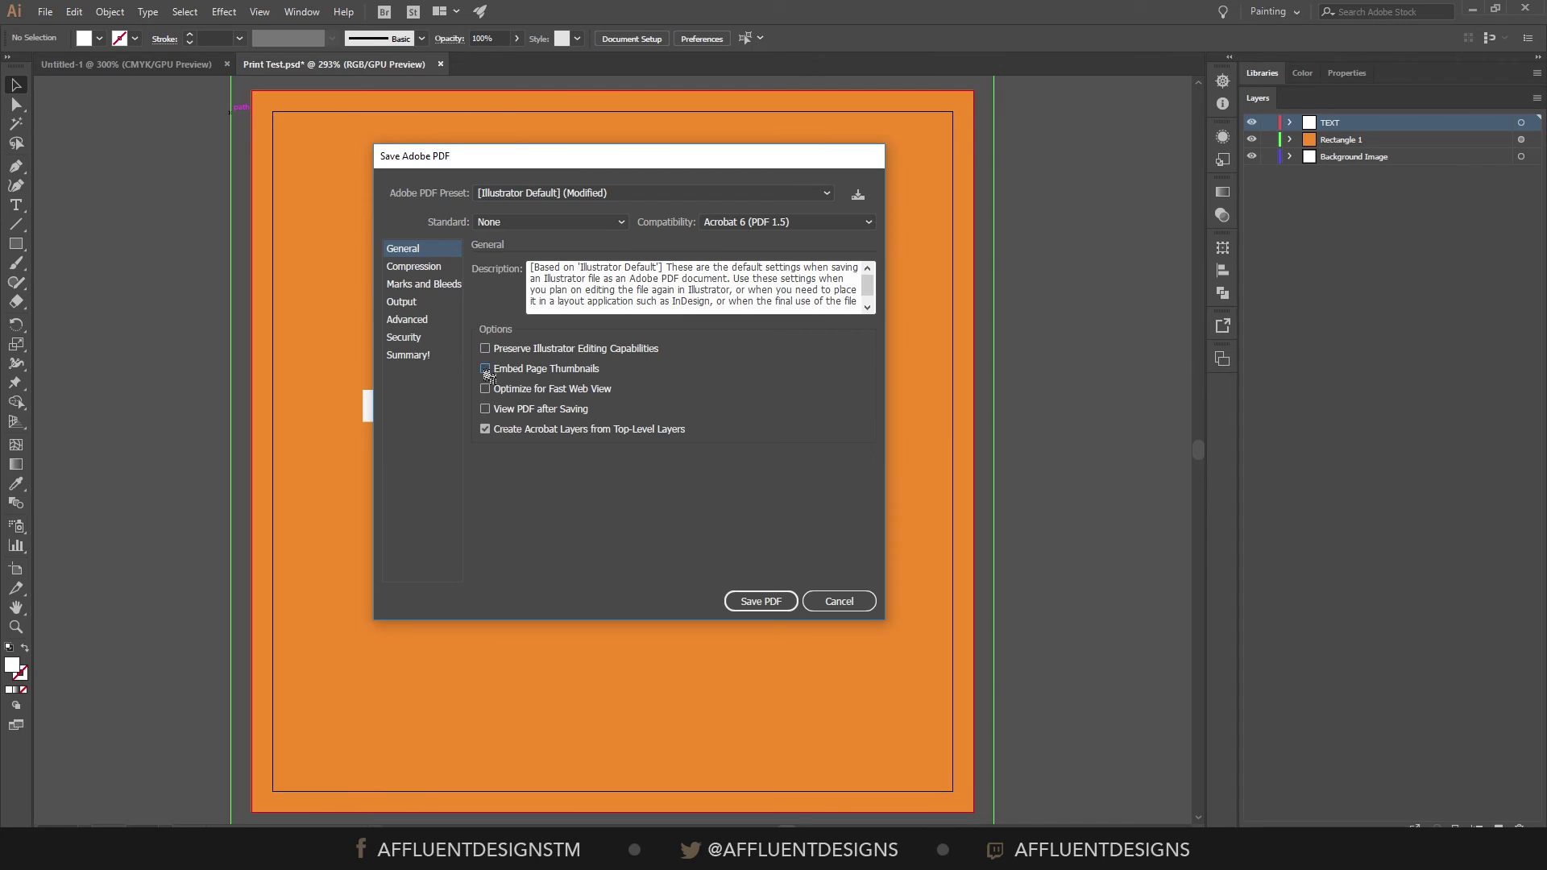
left_click(485, 429)
left_click_drag(671, 166, 778, 167)
Step: Enable All Printer's Marks under Marks and Bleeds and save the PDF
left_click(528, 269)
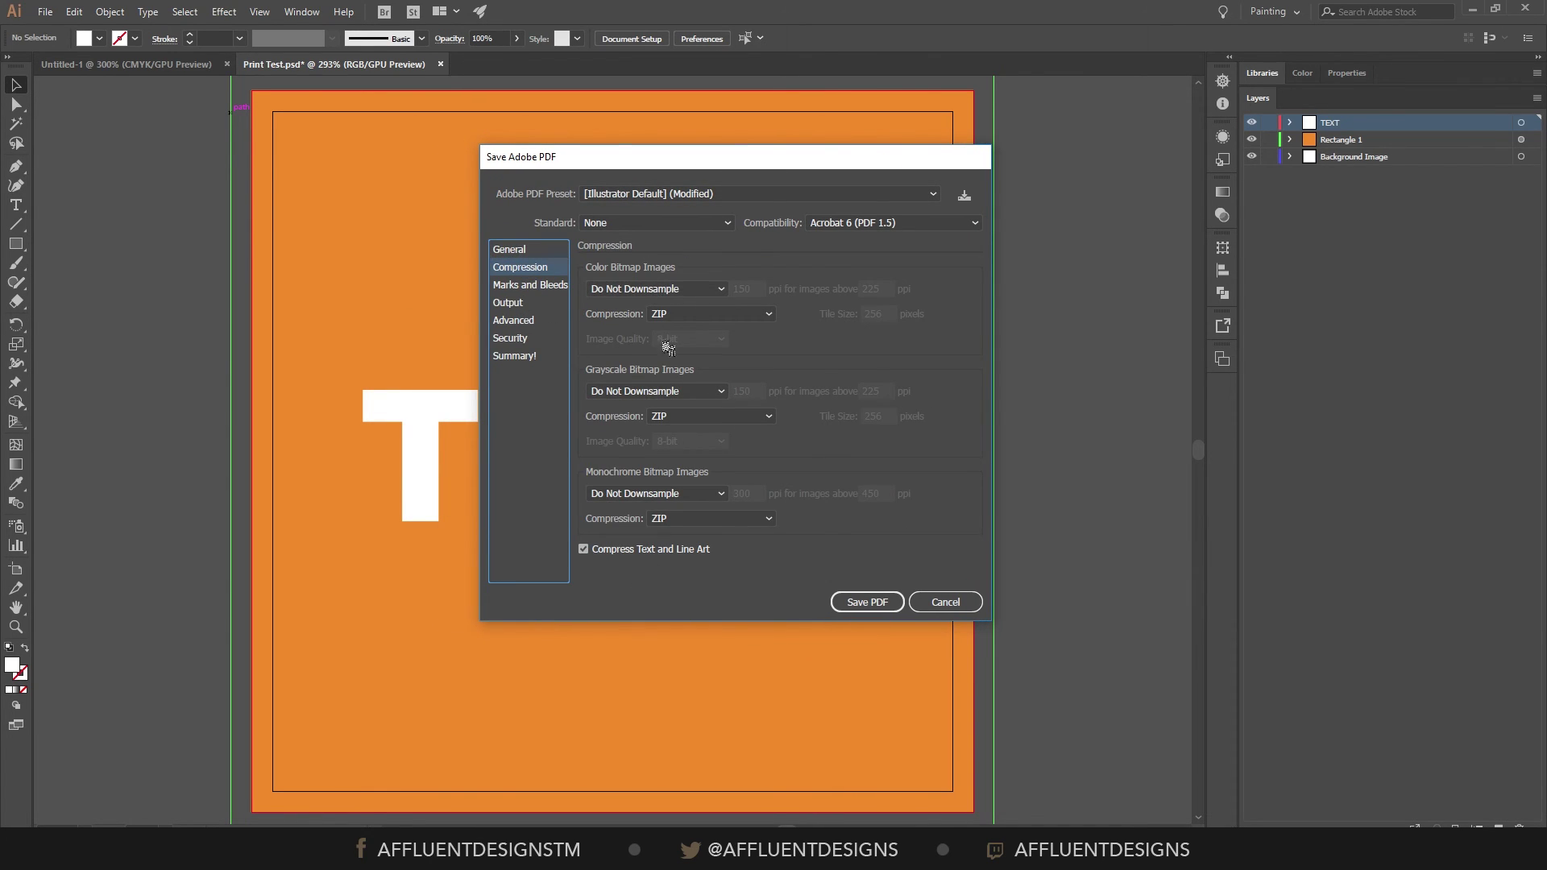
left_click(525, 287)
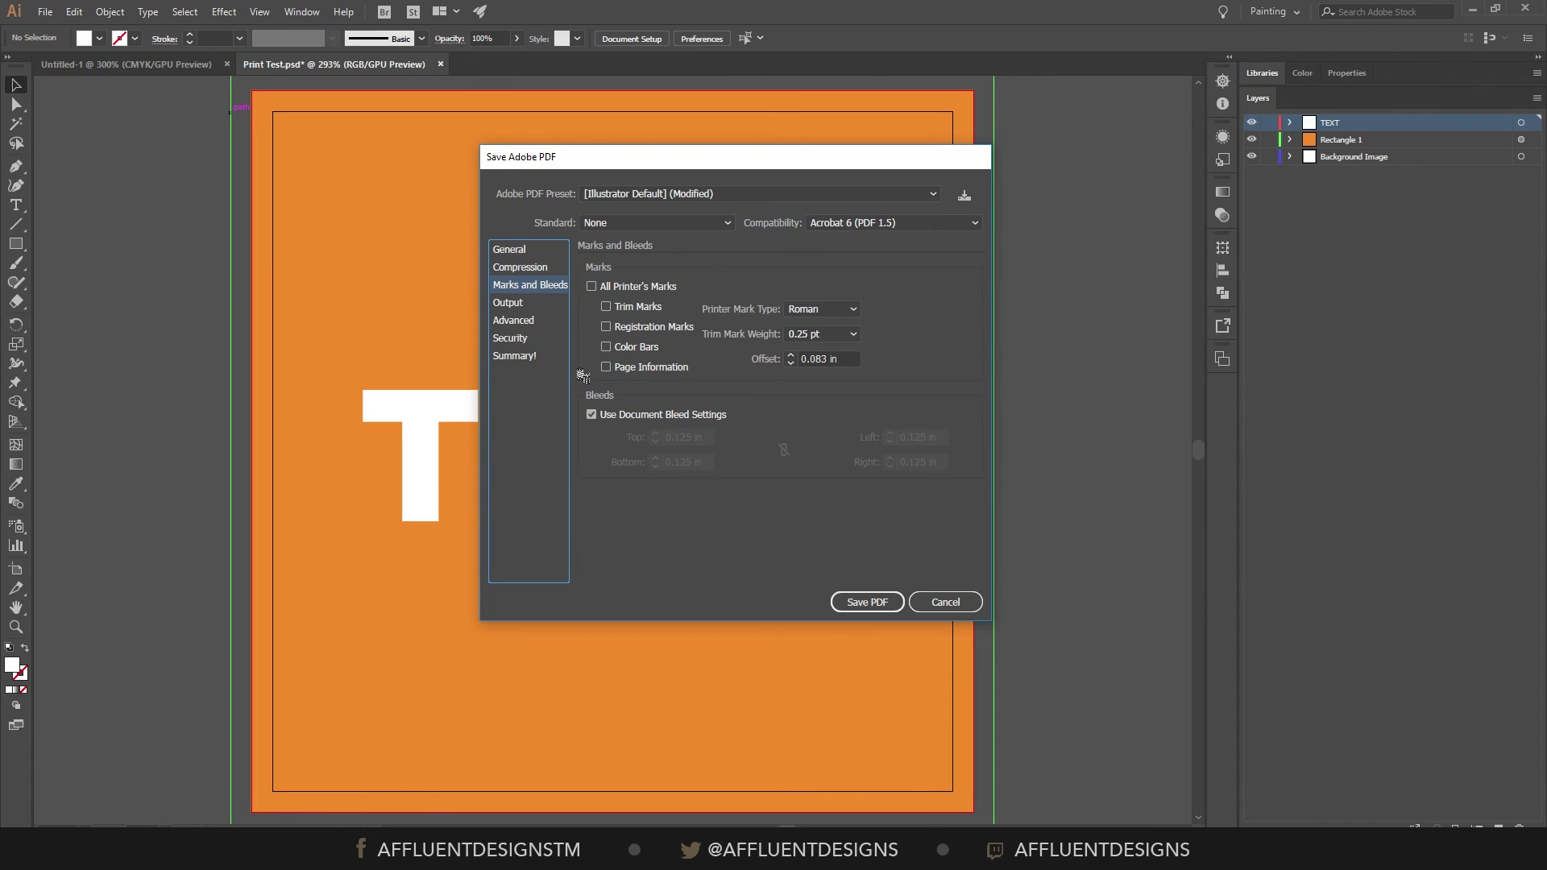
left_click(592, 287)
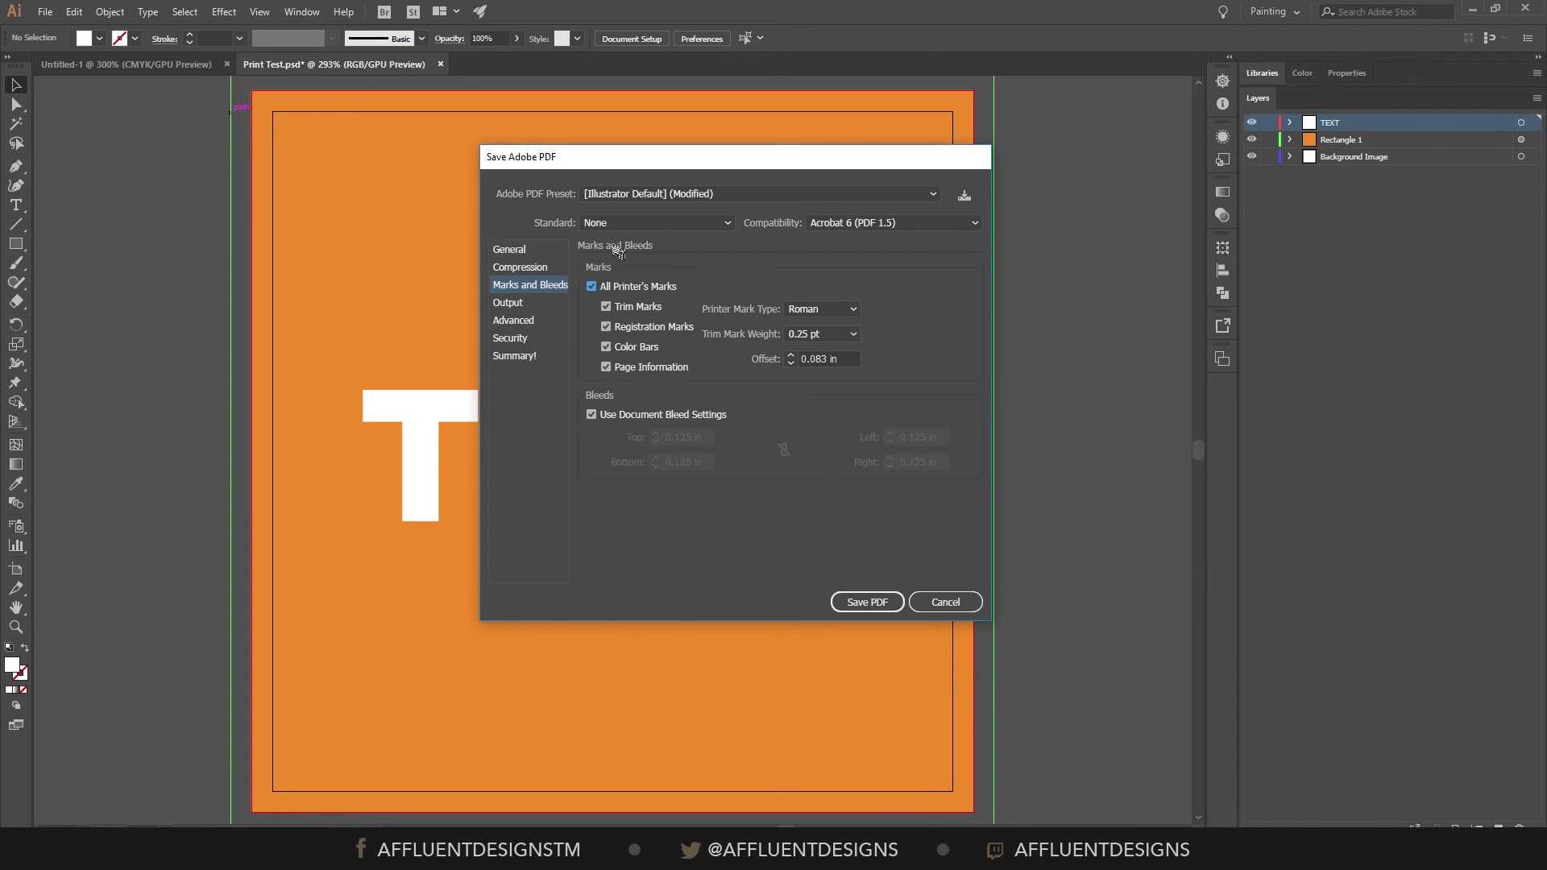
left_click(535, 251)
left_click(860, 603)
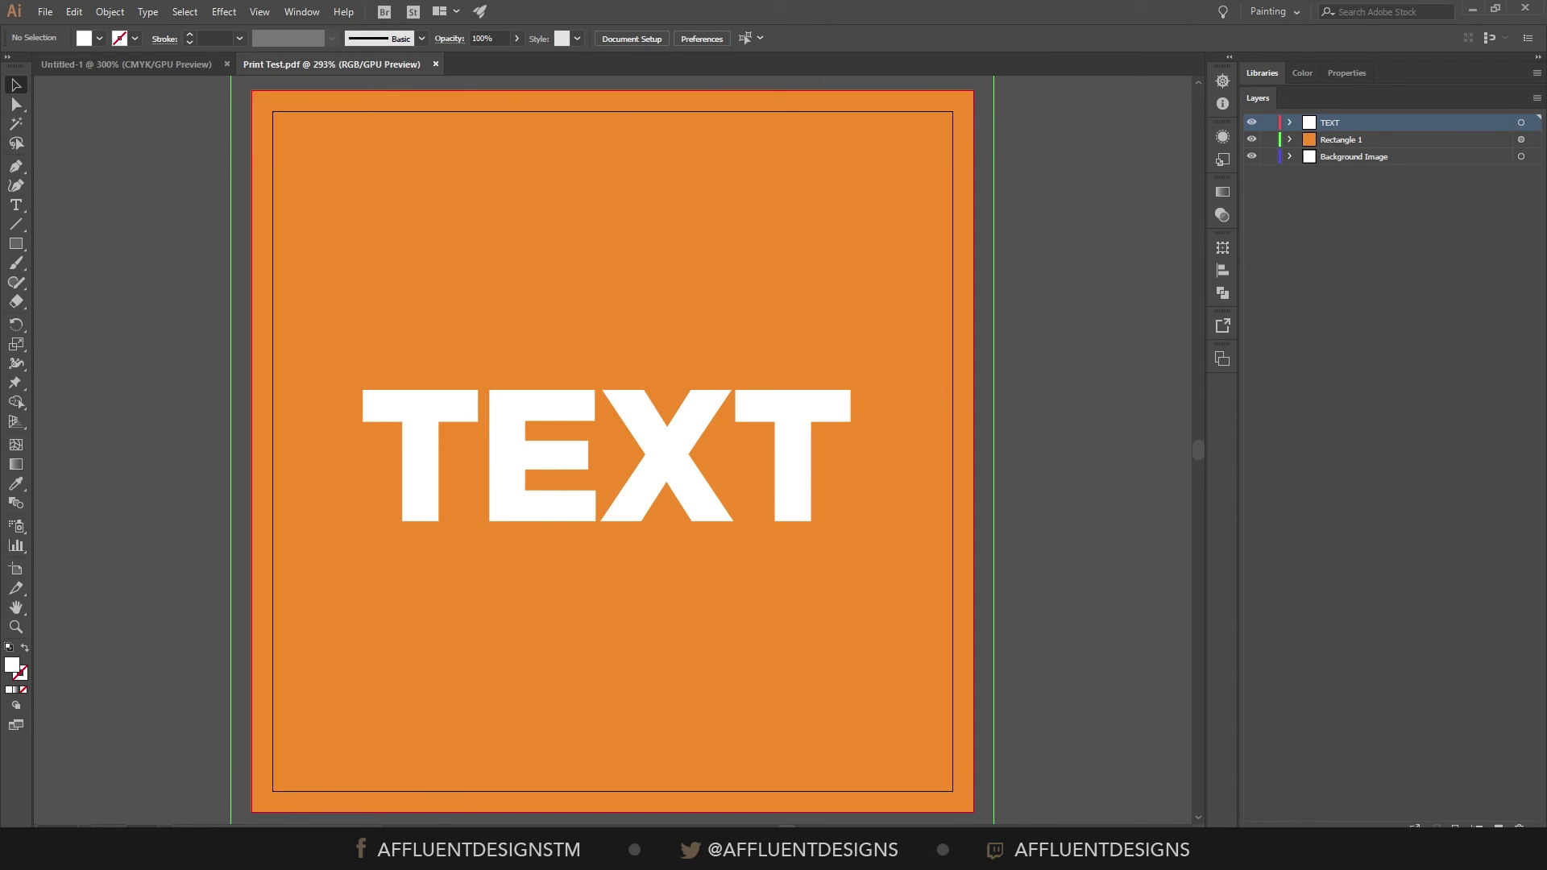
Step: Switch to Edge, close both revenue_summary tabs, and maximize the window showing the PDF
left_click(377, 770)
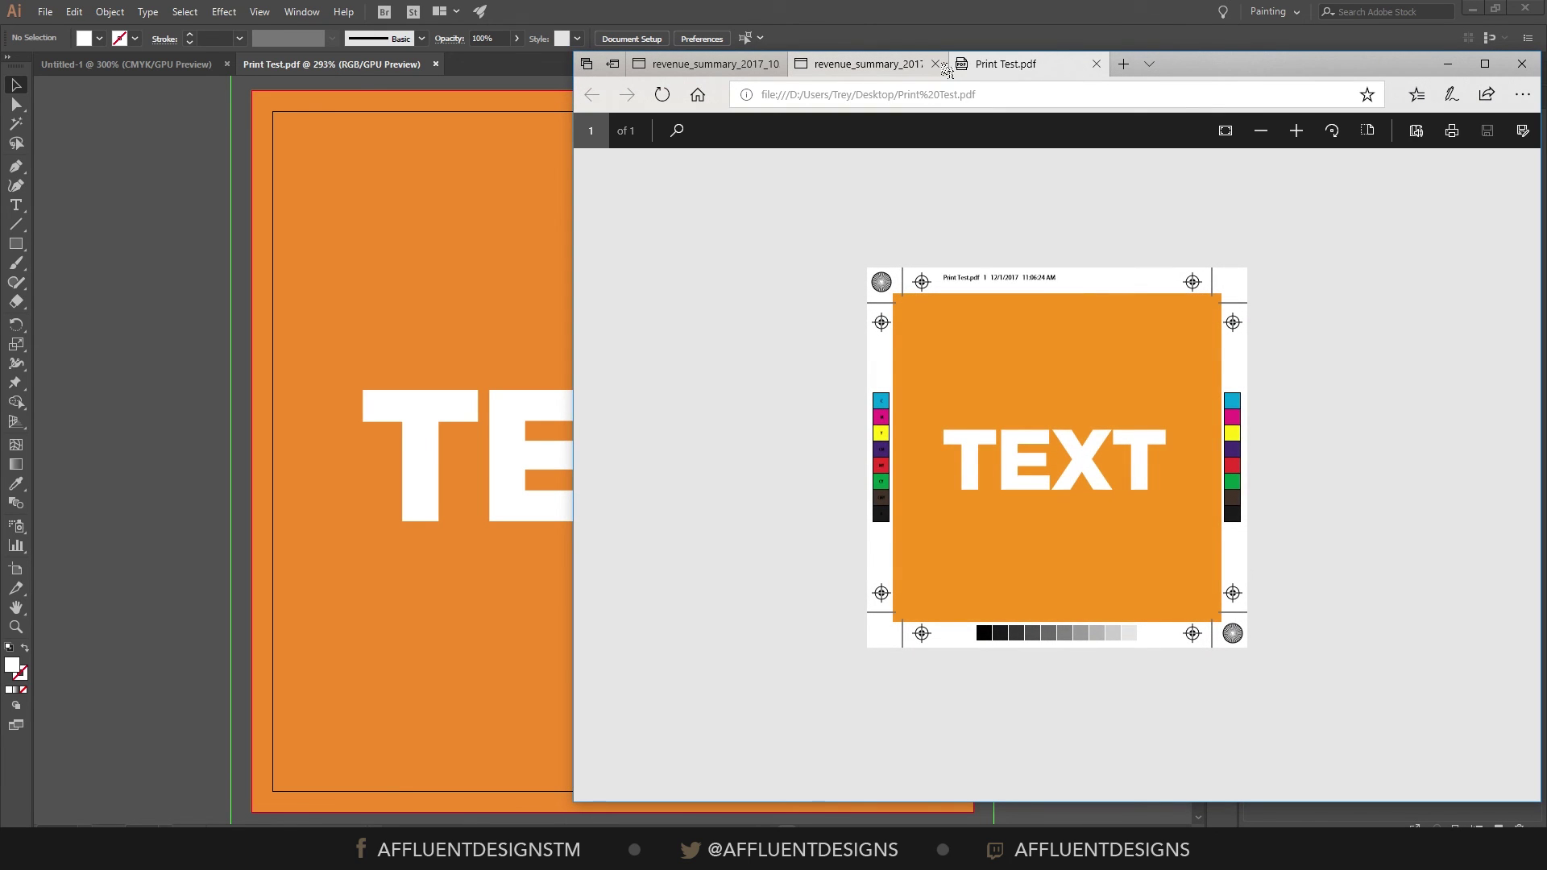
left_click(936, 65)
left_click(775, 64)
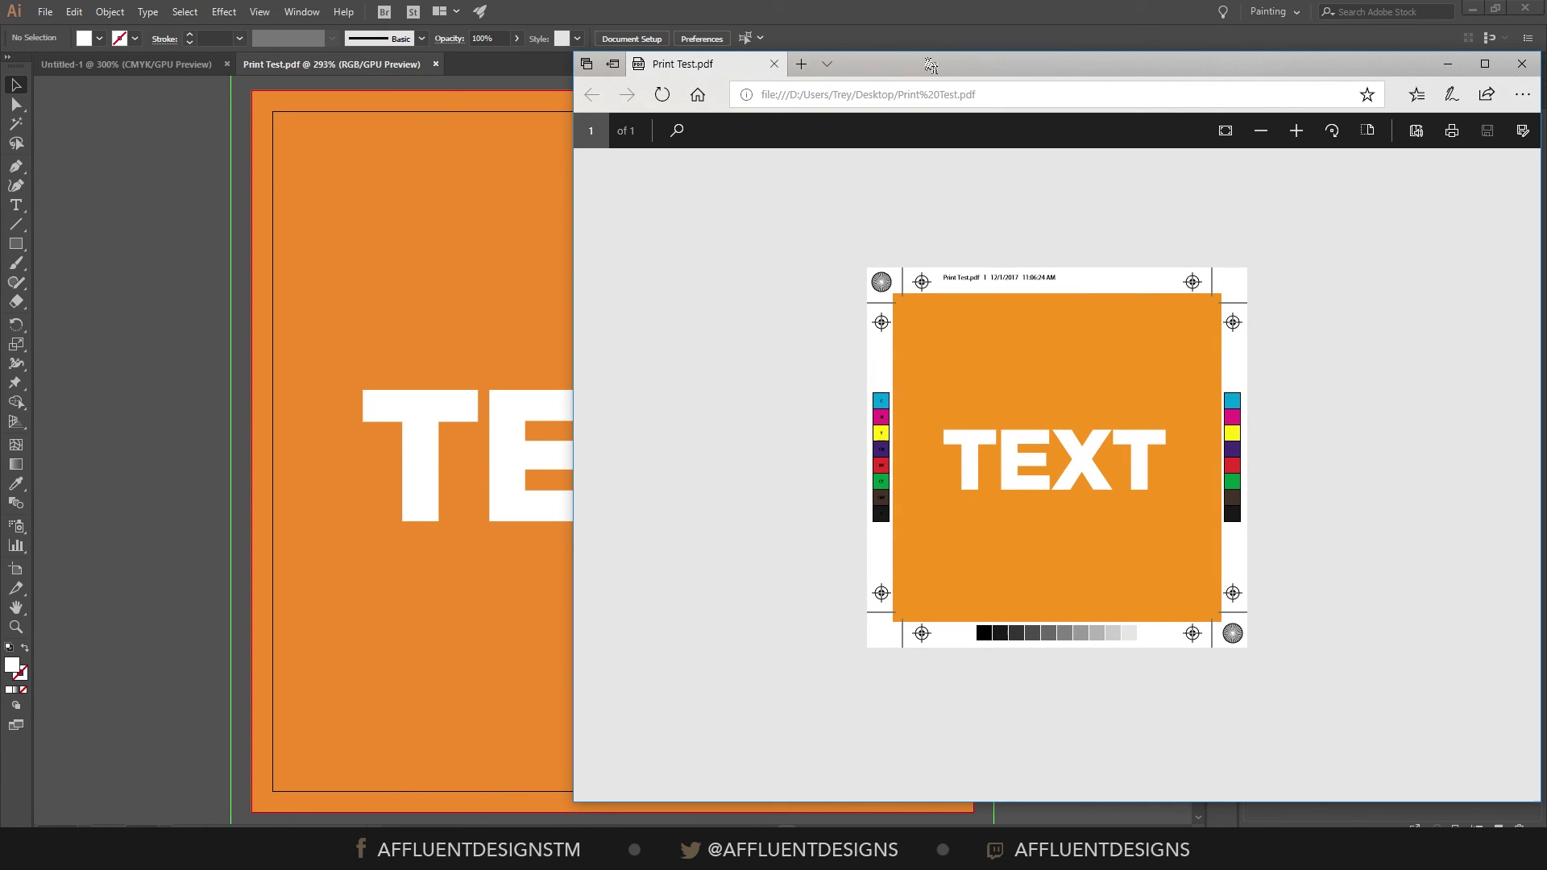
left_click_drag(930, 65, 685, 2)
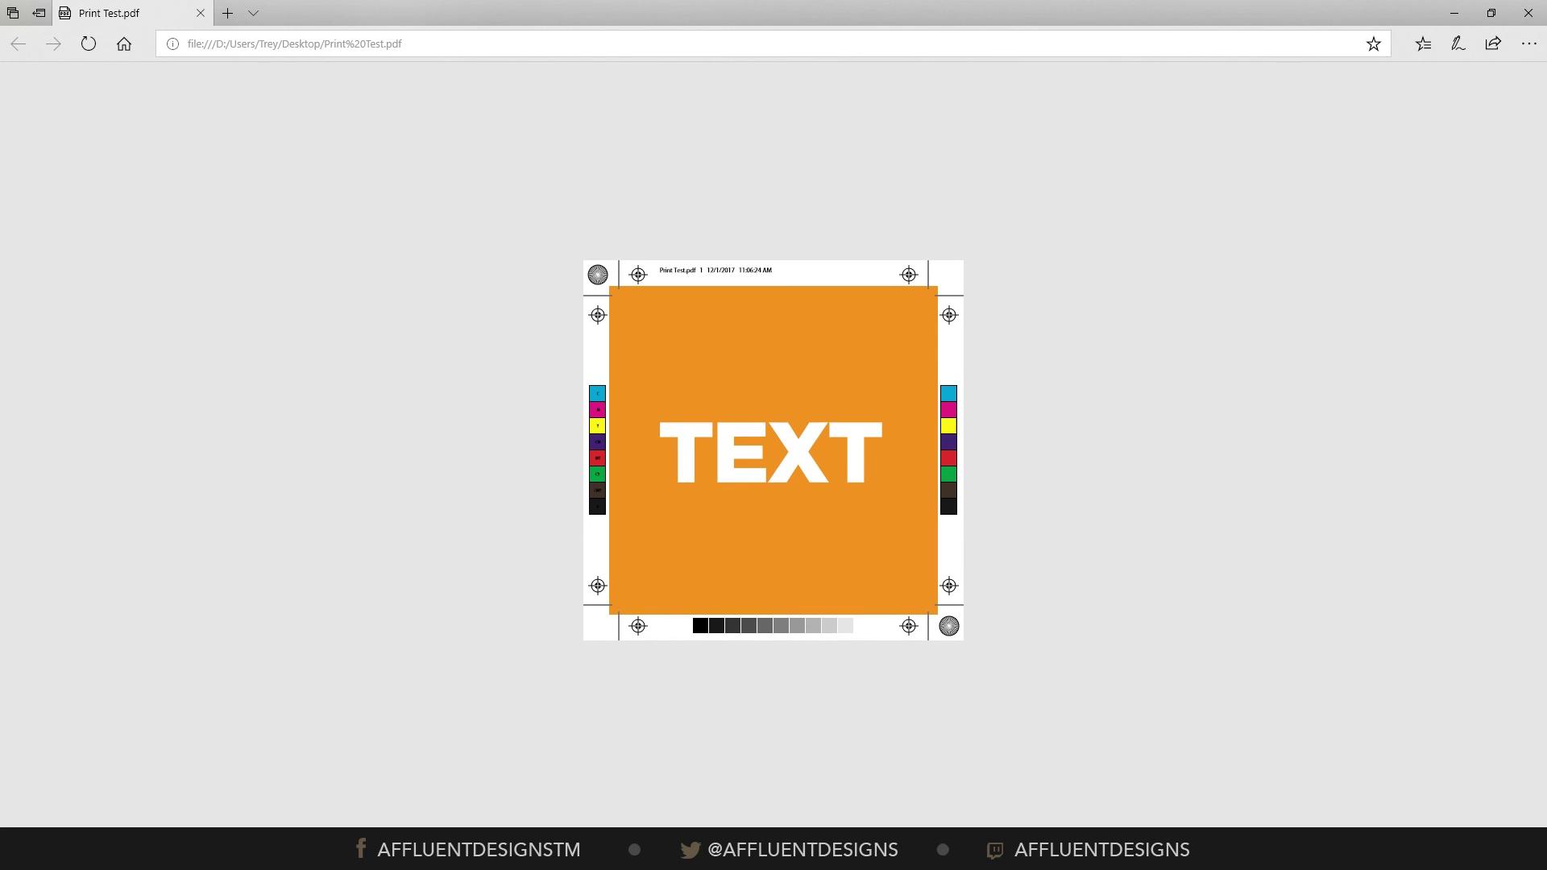
left_click(201, 14)
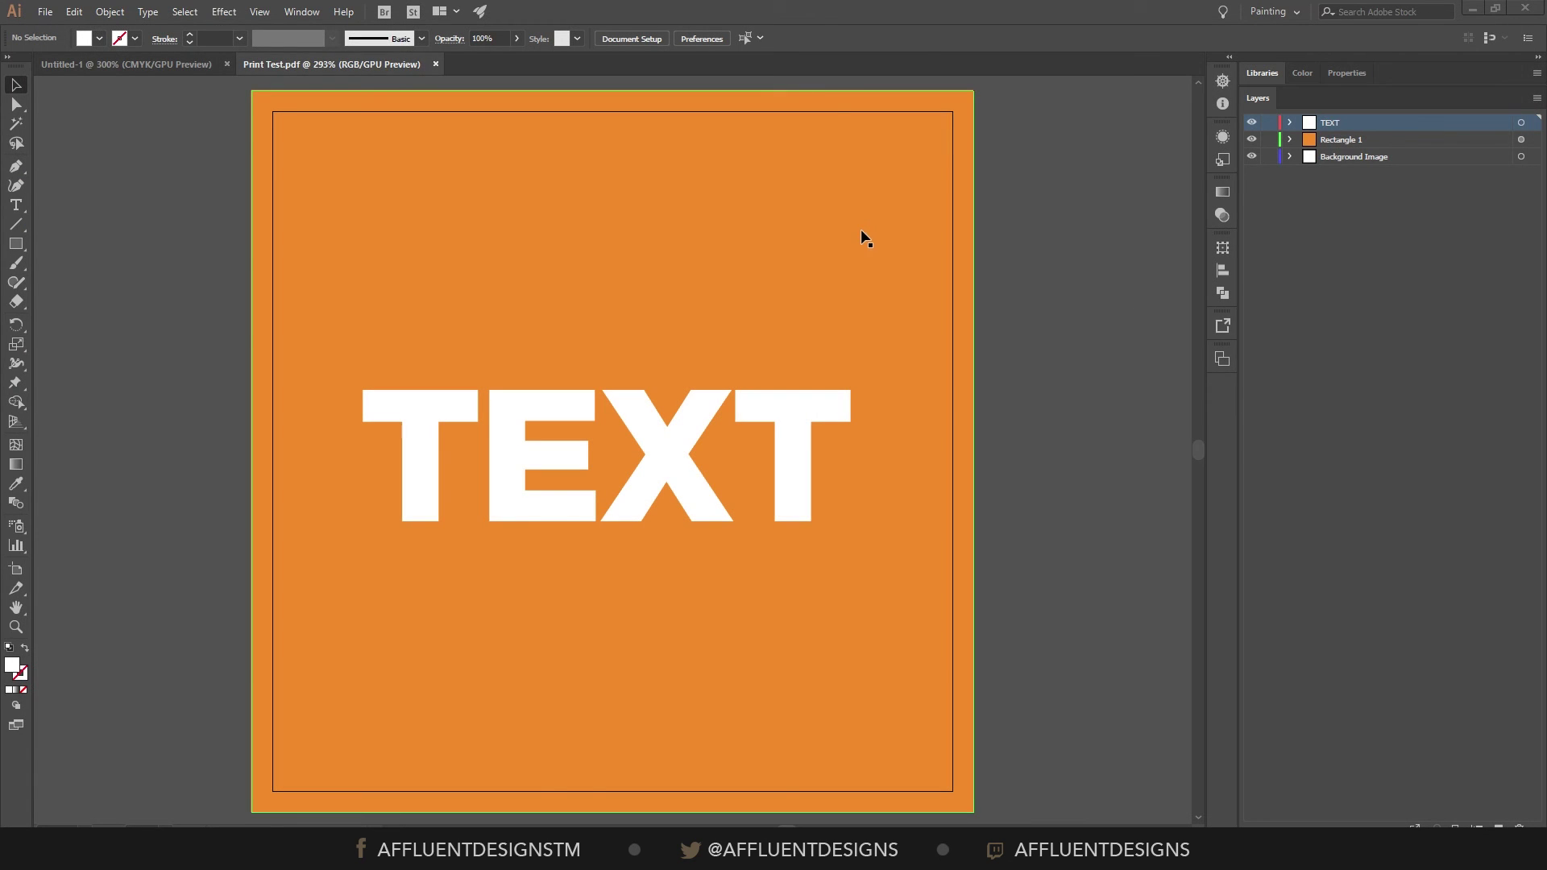